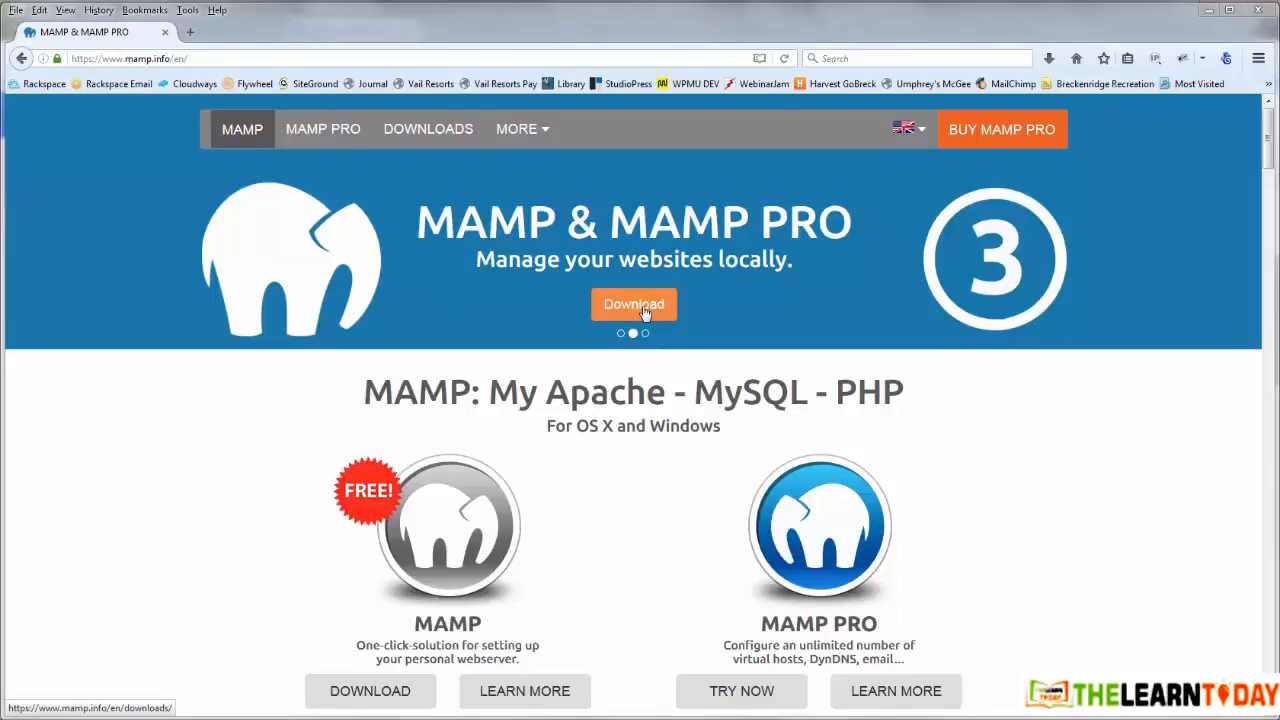
Step: Download the MAMP & MAMP PRO 3.2 Windows installer and launch MAMP_MAMP_PRO_3.2.exe
{"action": "left_click", "coordinate": [640, 306]}
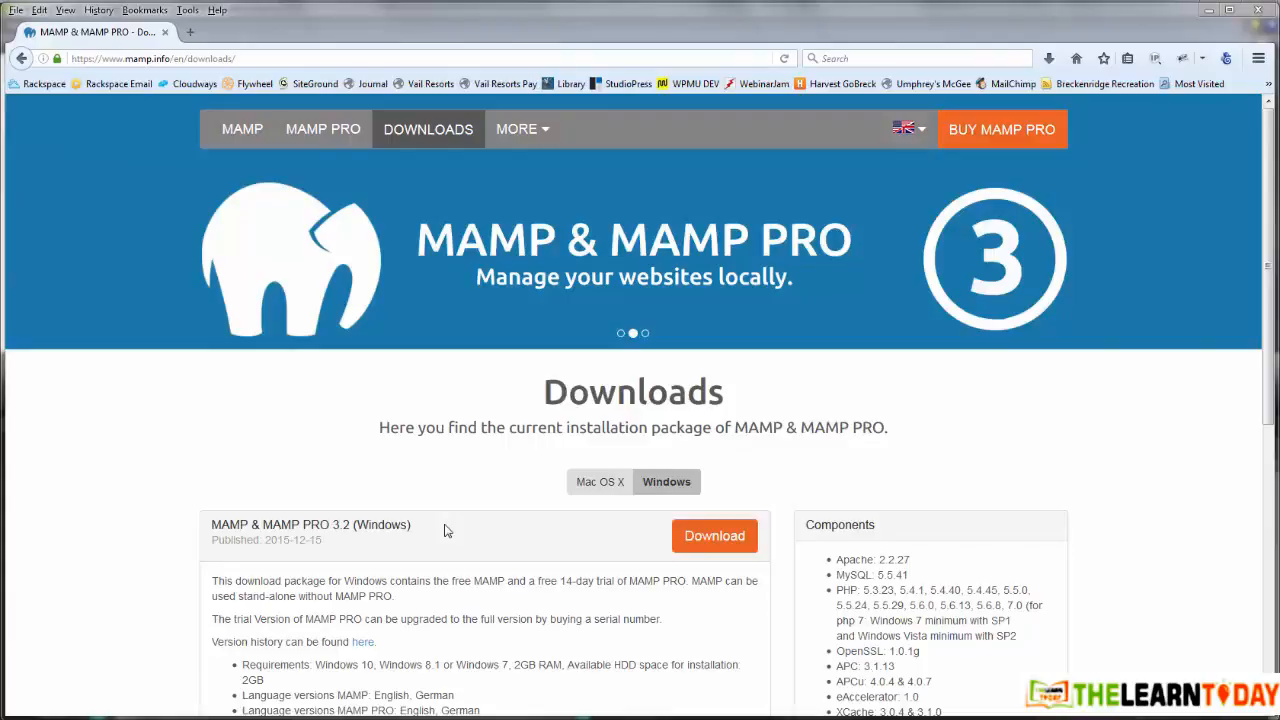
{"action": "left_click", "coordinate": [714, 538]}
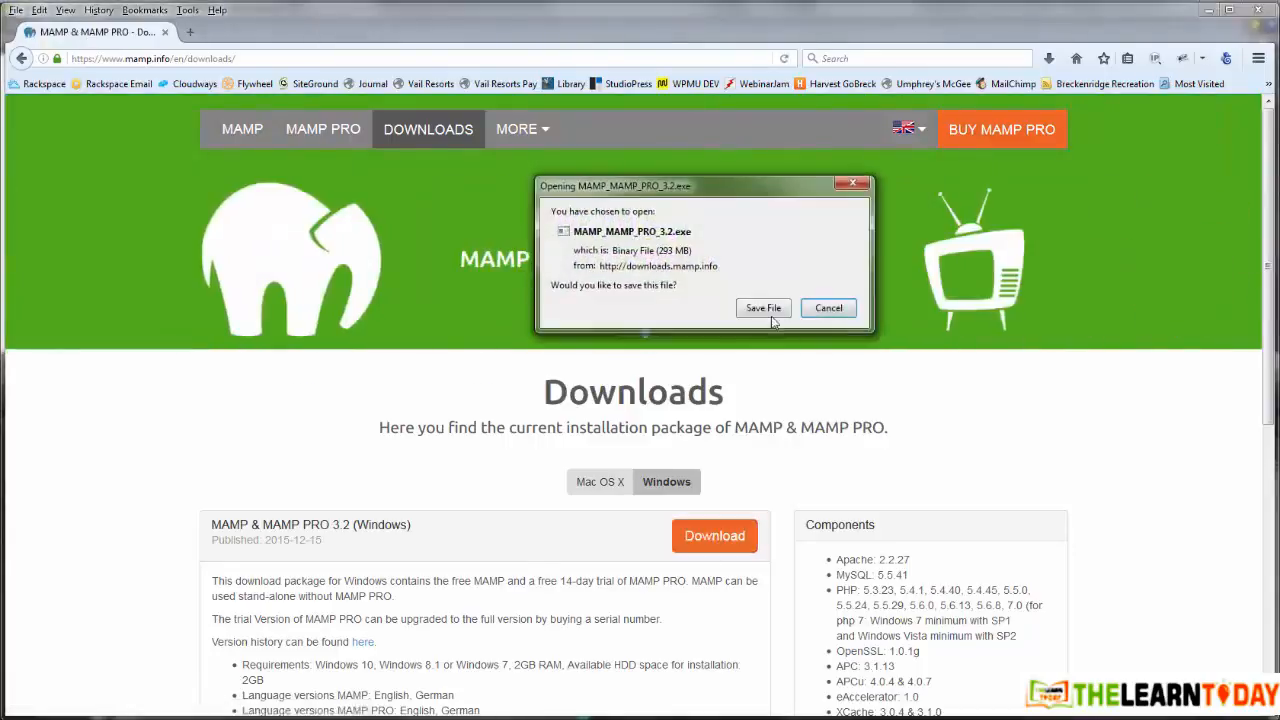
{"action": "left_click", "coordinate": [765, 309]}
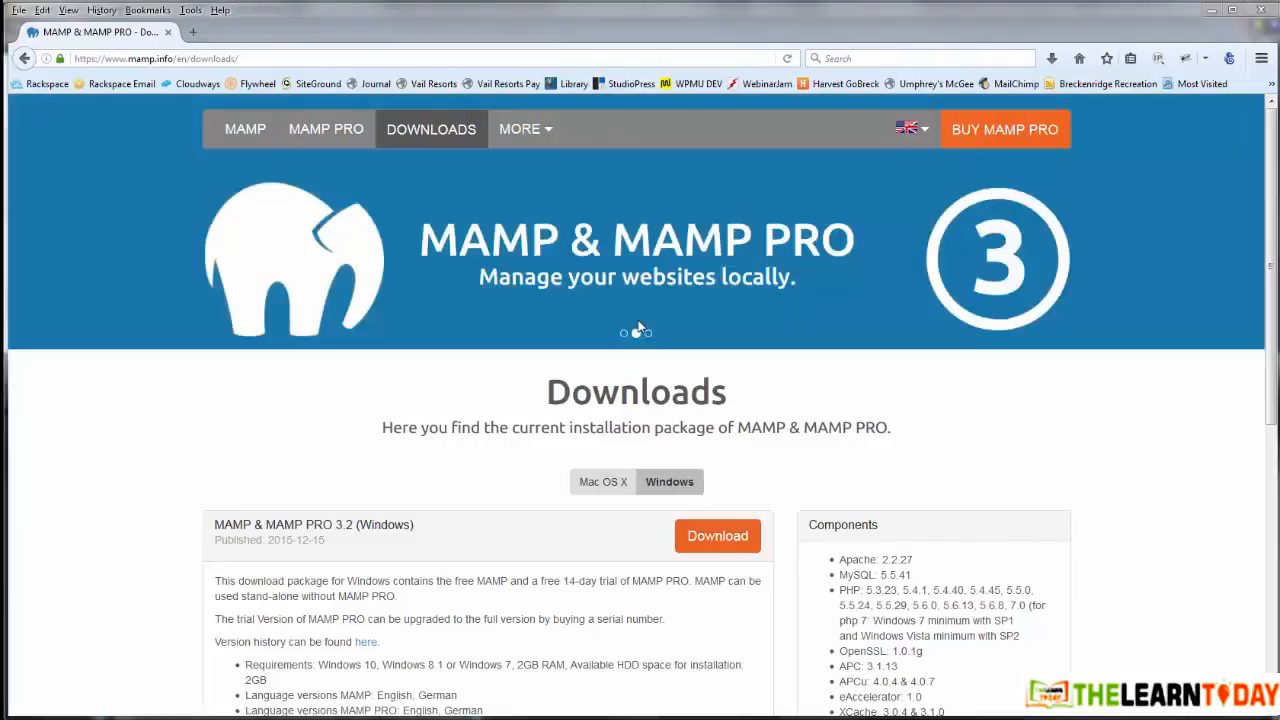
{"action": "left_click", "coordinate": [1051, 58]}
{"action": "left_click", "coordinate": [878, 110]}
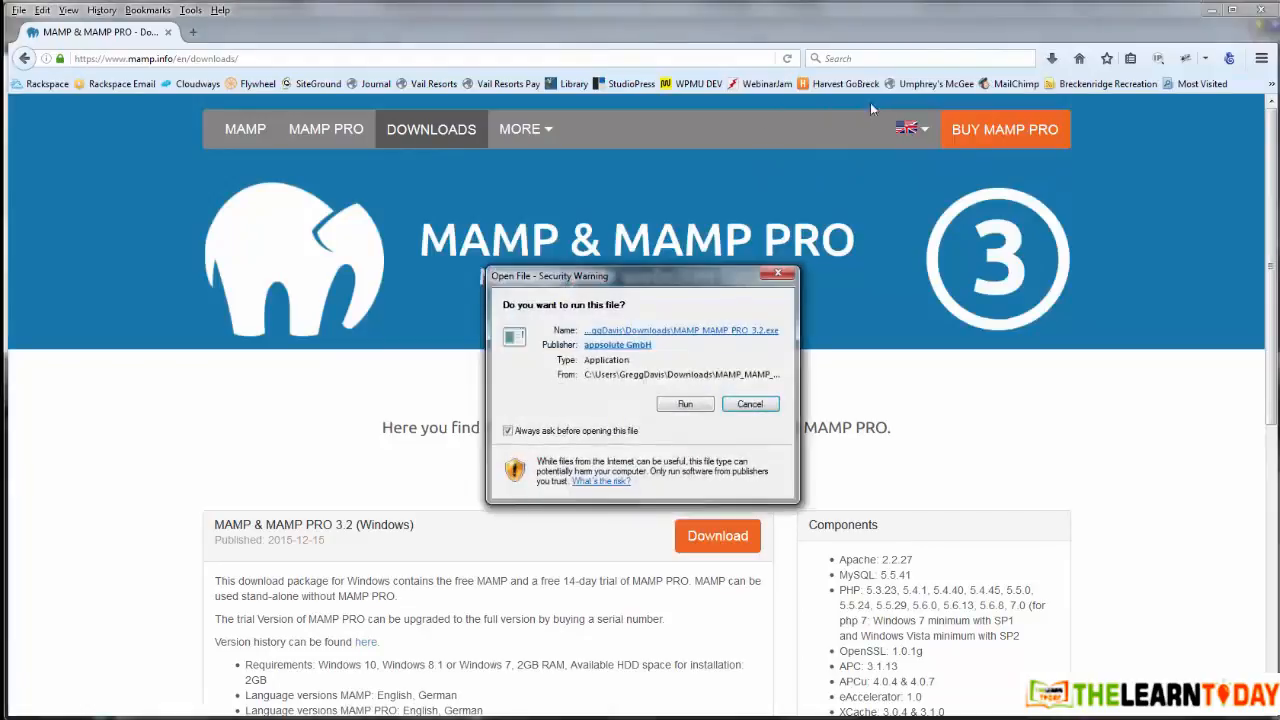
Step: Run the installer in English, deselect MAMP PRO and accept the license agreement
{"action": "left_click", "coordinate": [693, 405]}
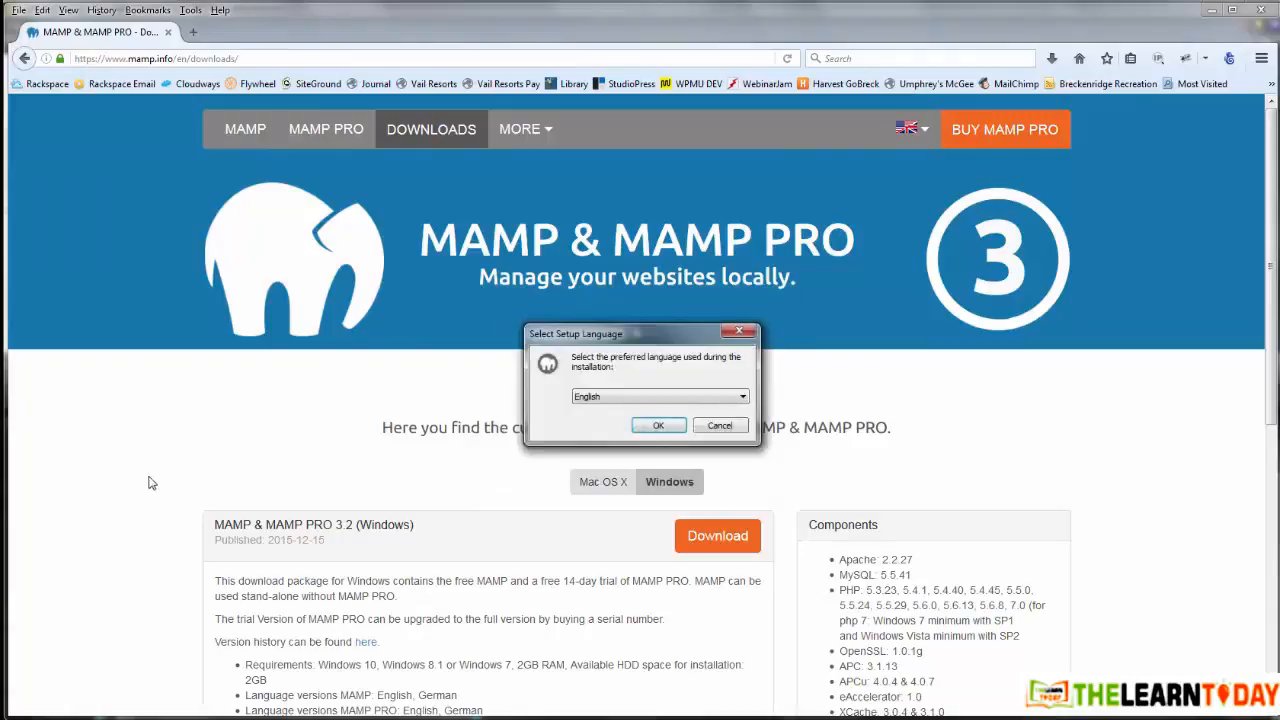
{"action": "left_click", "coordinate": [668, 425]}
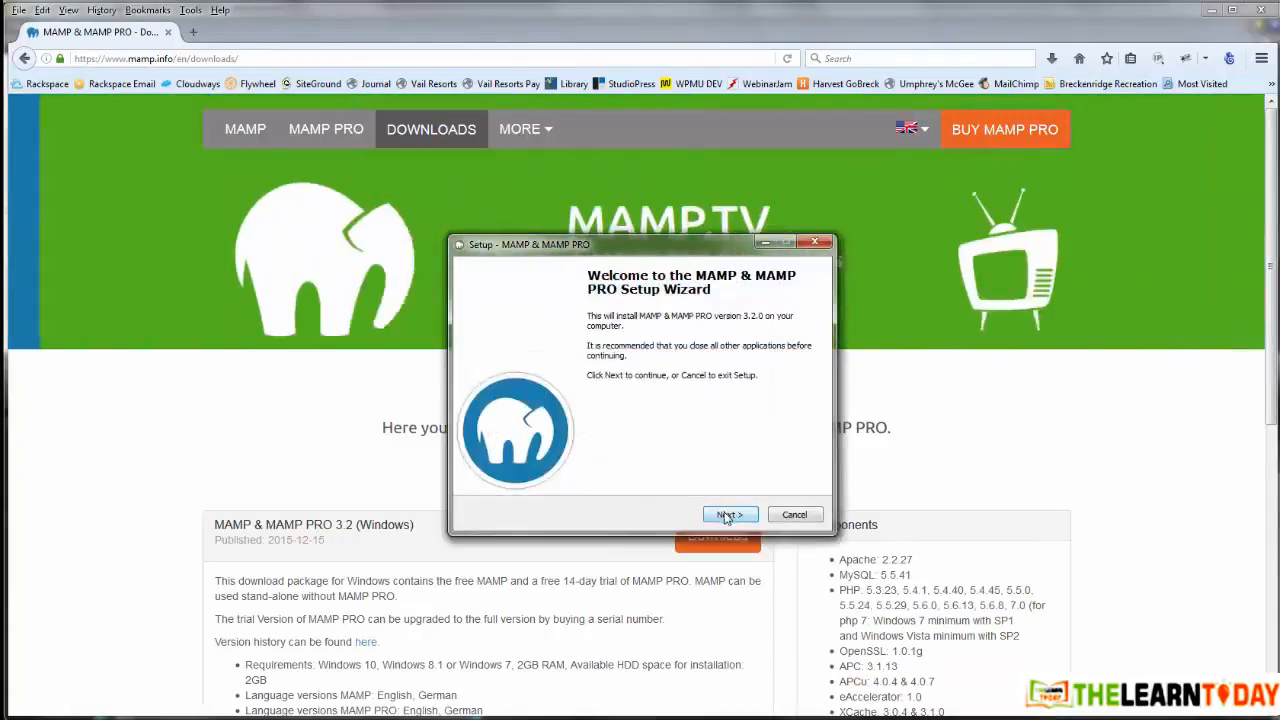
{"action": "left_click", "coordinate": [722, 513]}
{"action": "left_click", "coordinate": [493, 343]}
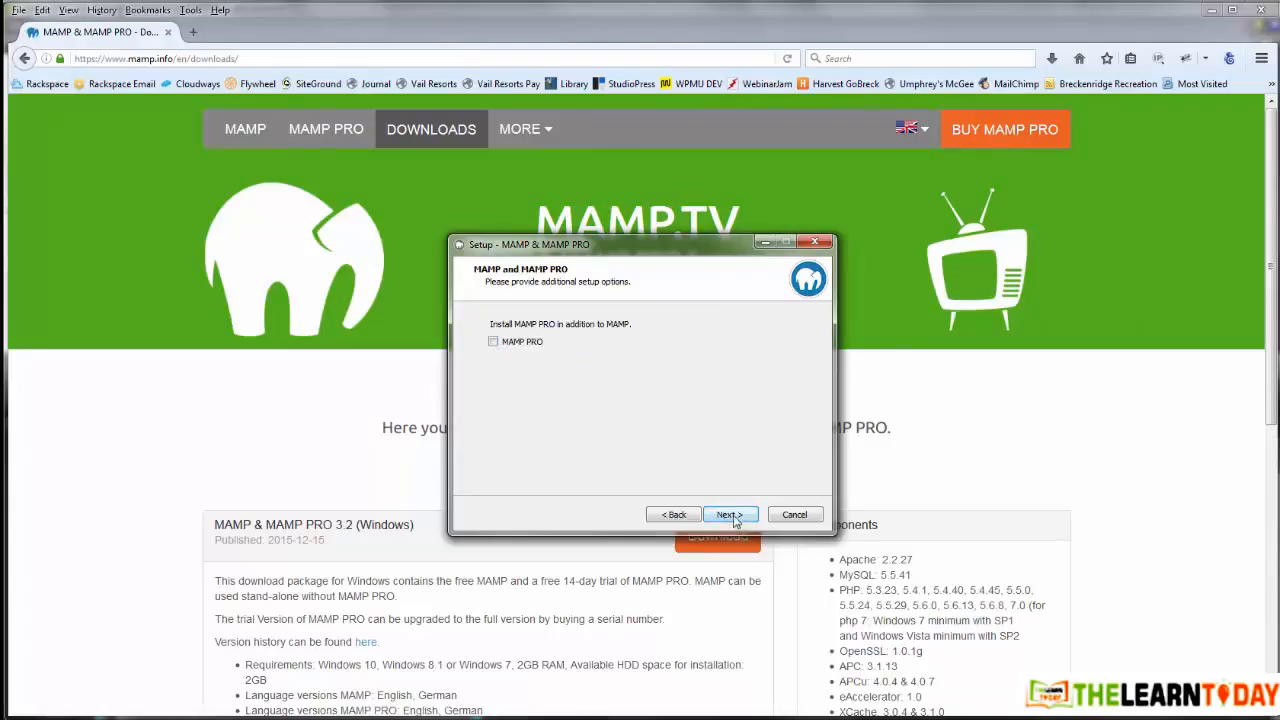
{"action": "left_click", "coordinate": [731, 516]}
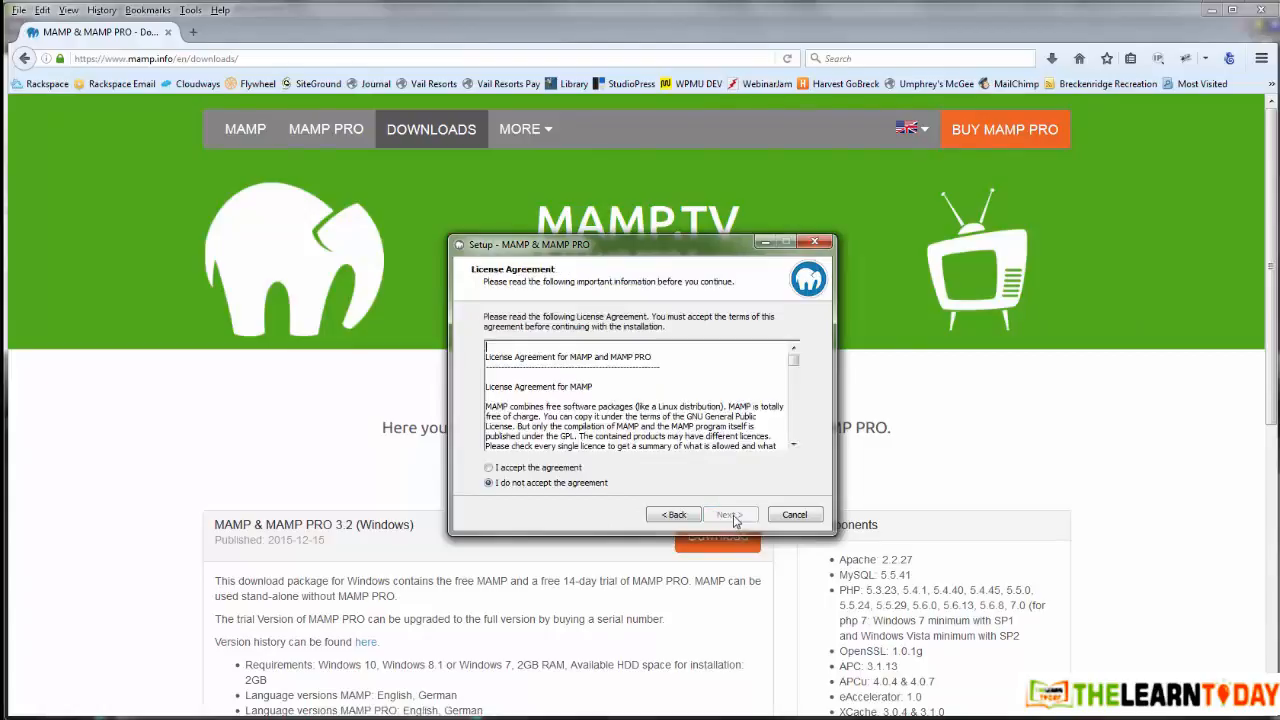
{"action": "left_click", "coordinate": [489, 467]}
{"action": "left_click", "coordinate": [727, 516]}
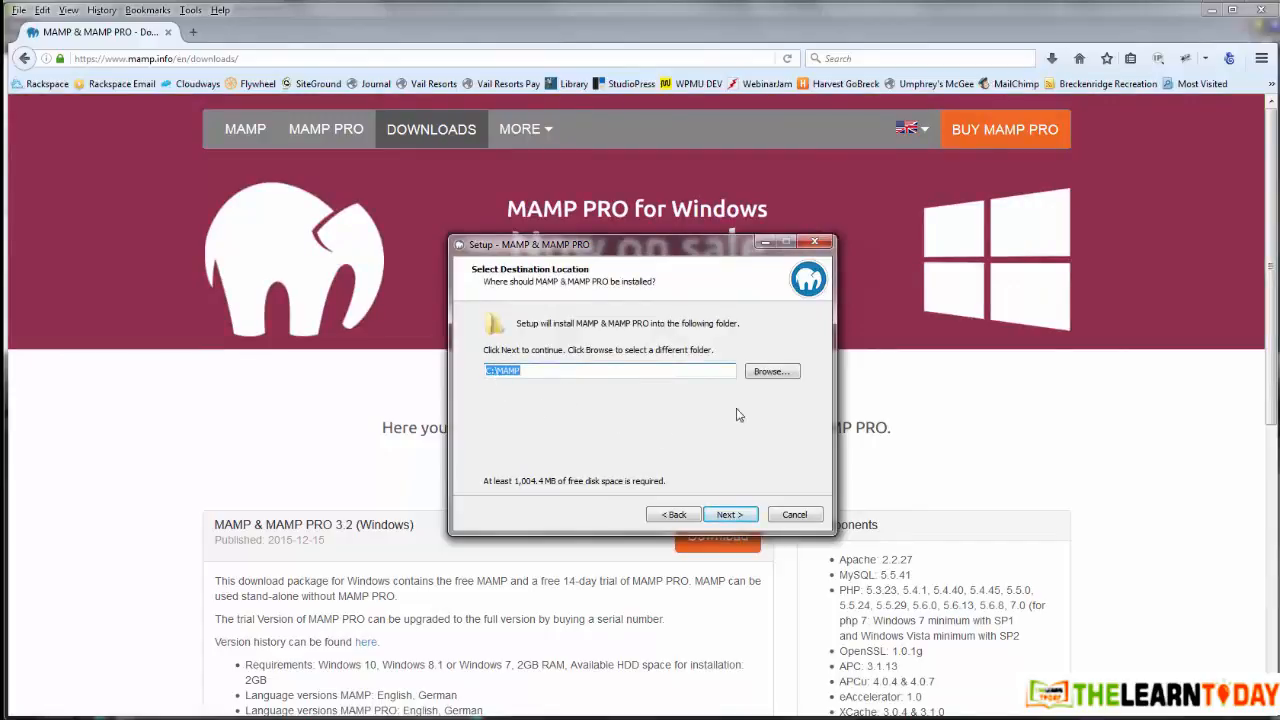
Step: Install MAMP into C:\MAMP with the MAMP Start Menu folder and a desktop icon
{"action": "left_click", "coordinate": [731, 513]}
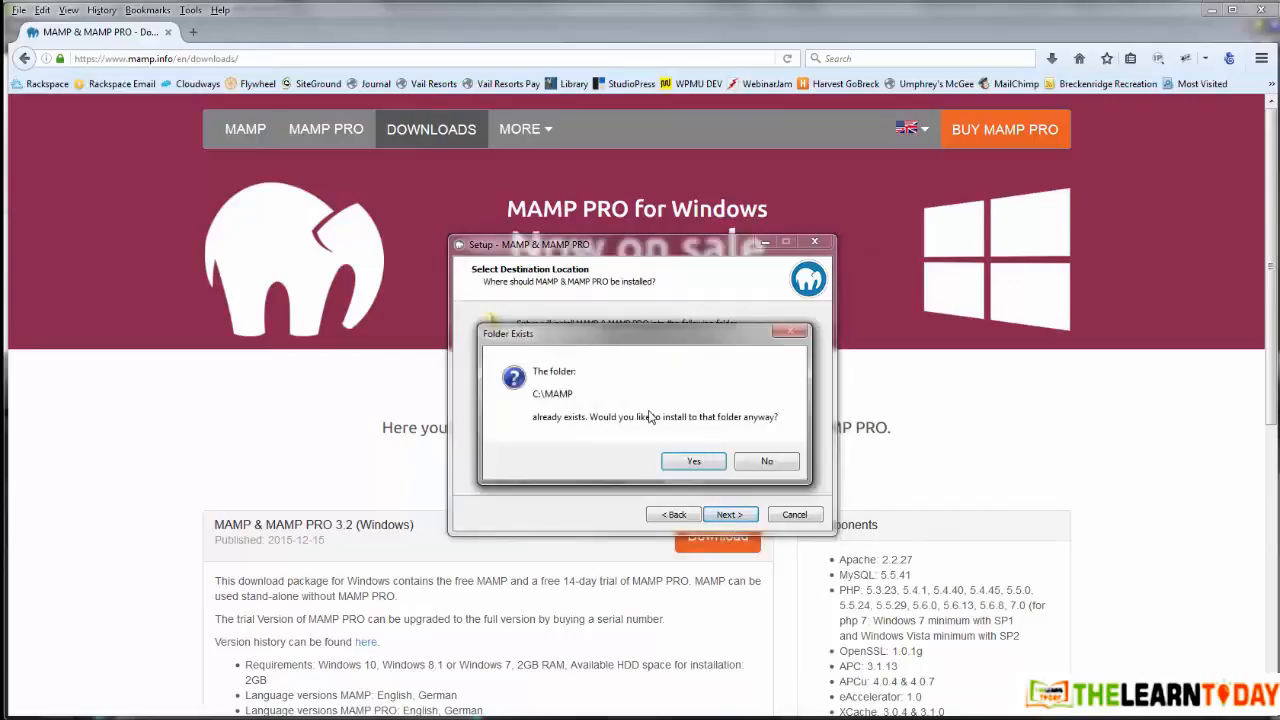
{"action": "left_click", "coordinate": [694, 463]}
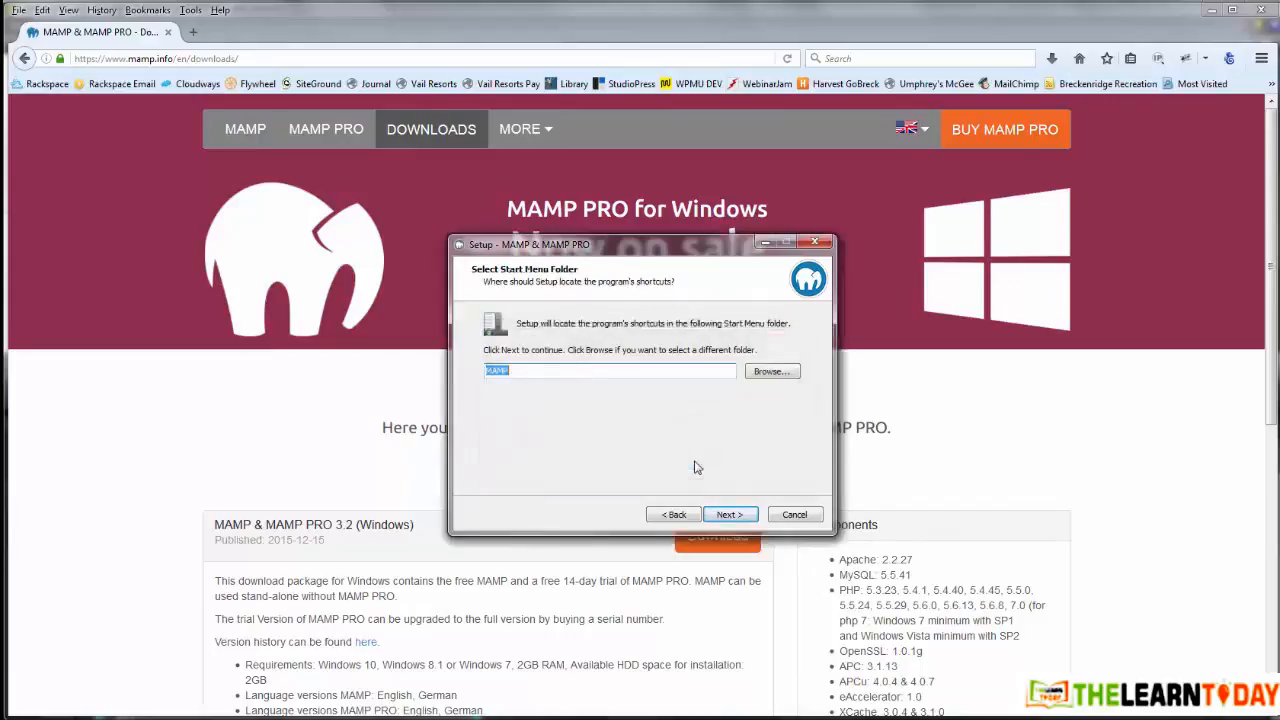
{"action": "left_click", "coordinate": [729, 514]}
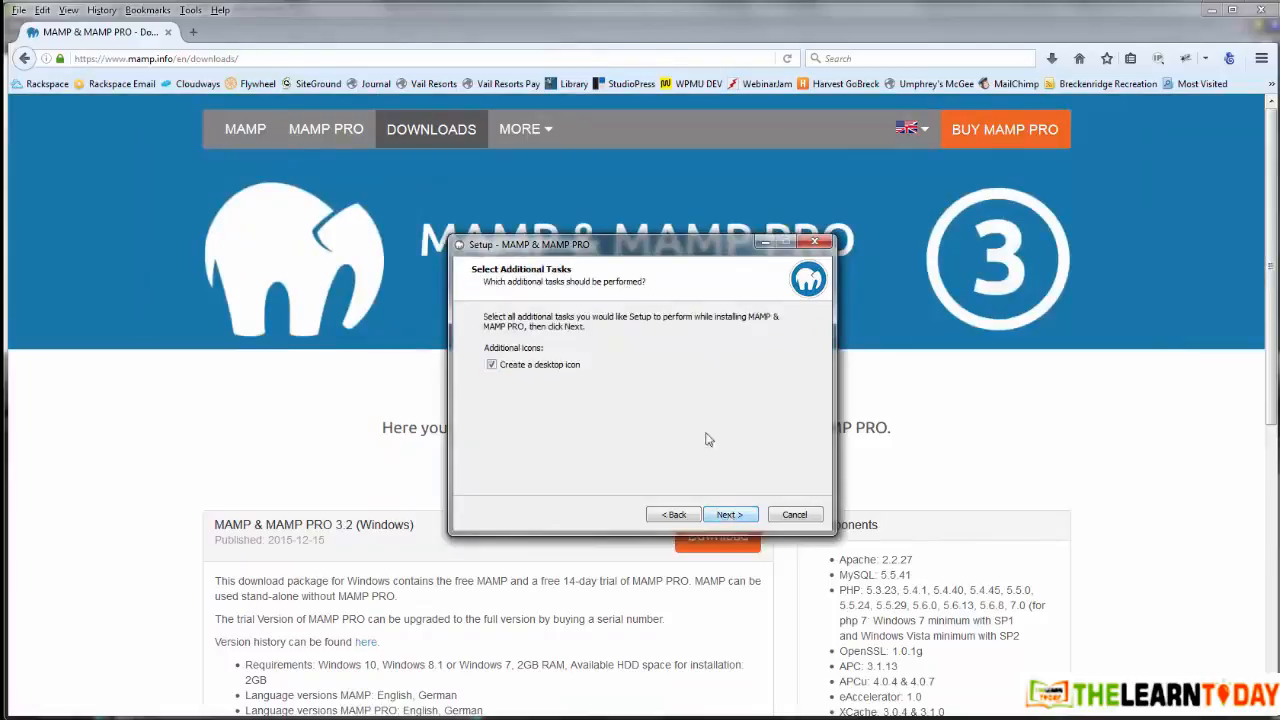
{"action": "left_click", "coordinate": [728, 514]}
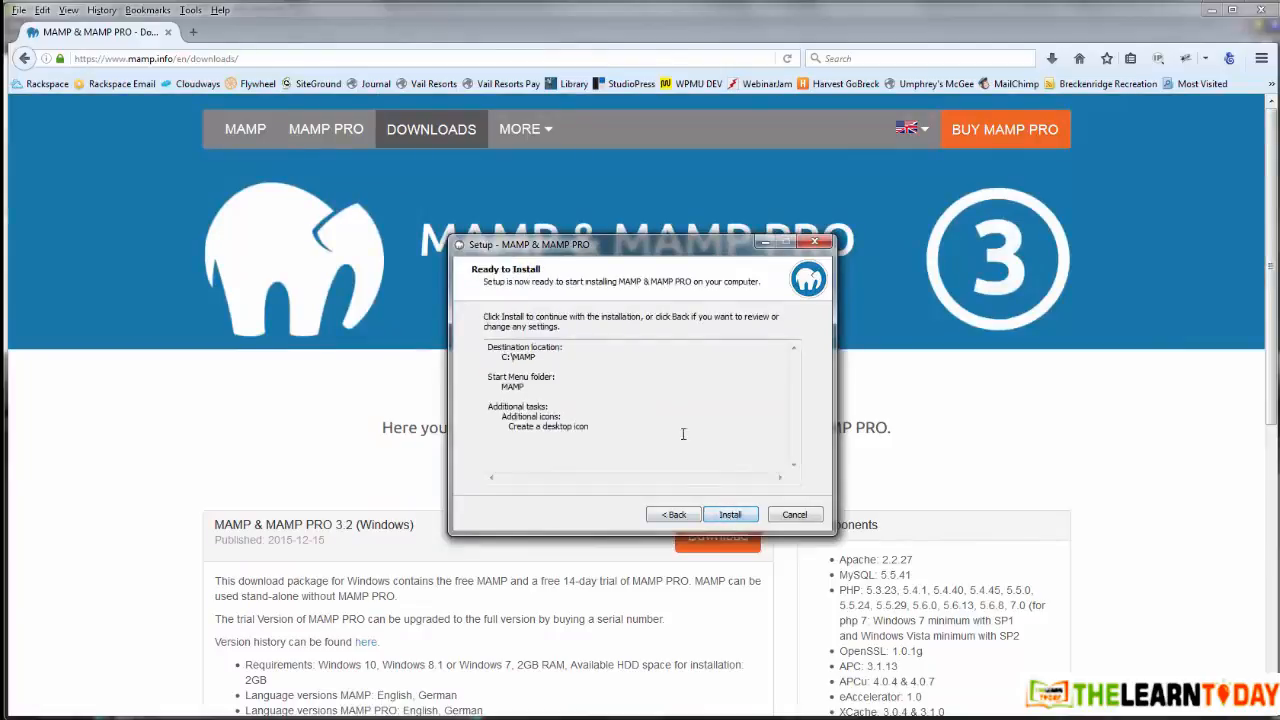
{"action": "left_click", "coordinate": [731, 515]}
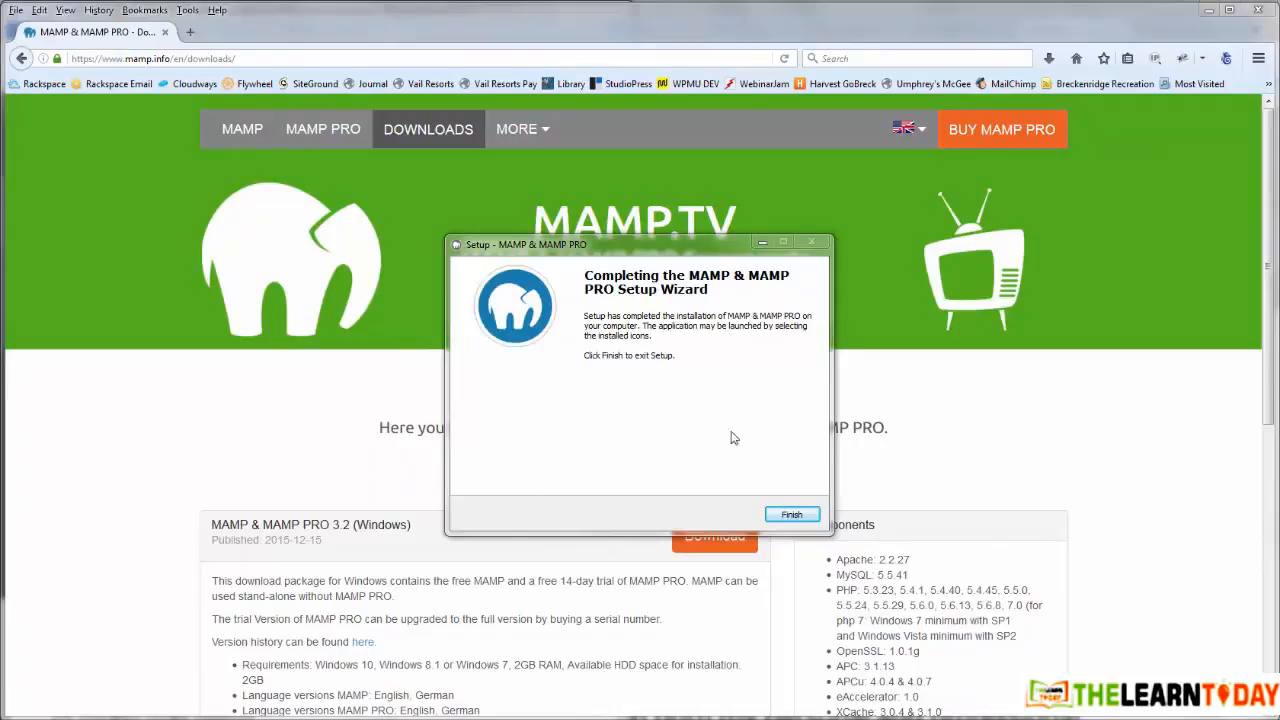
{"action": "left_click", "coordinate": [790, 518]}
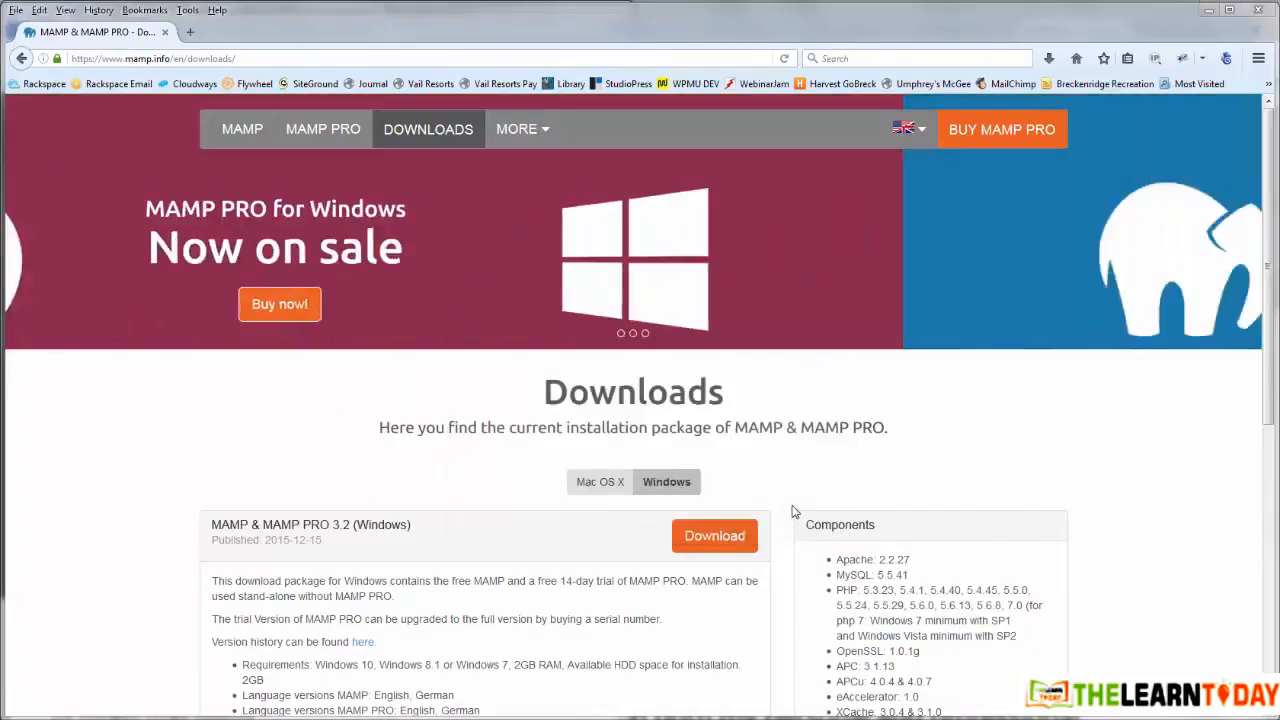
Step: Launch MAMP and review its Web Server and Start/Stop preferences, cancelling without changes
{"action": "left_click", "coordinate": [26, 718]}
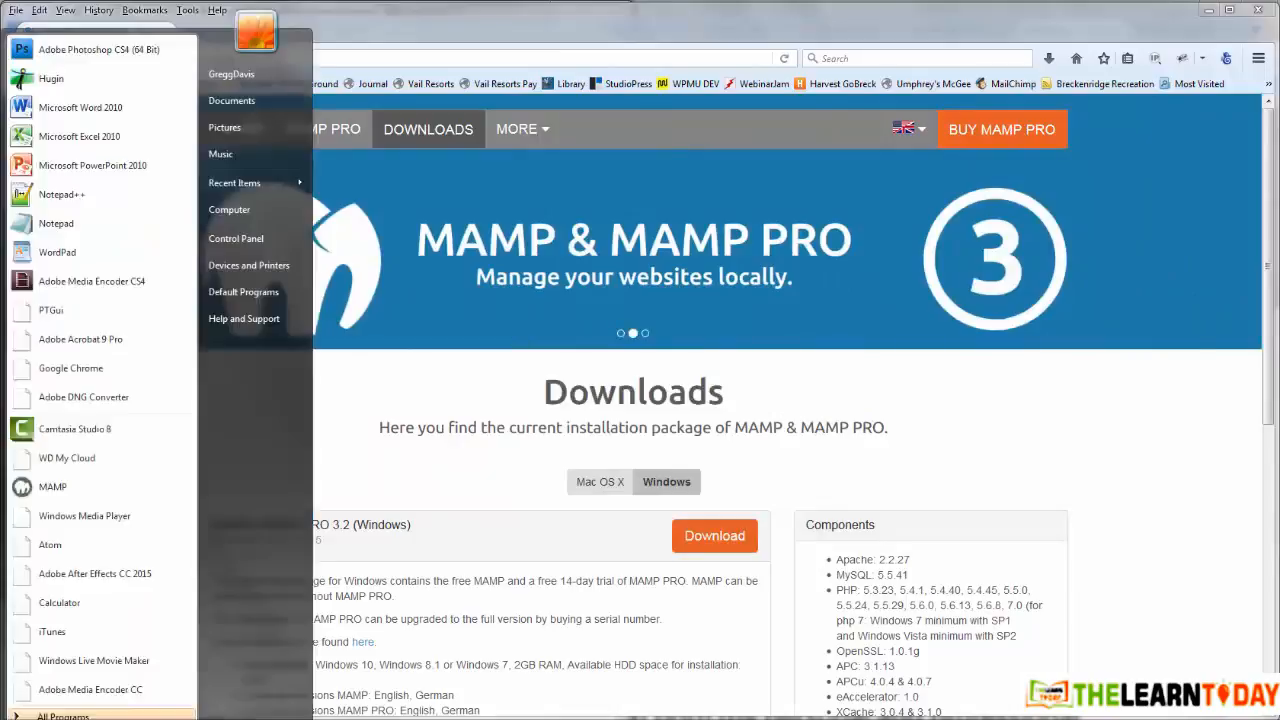
{"action": "left_click", "coordinate": [50, 487]}
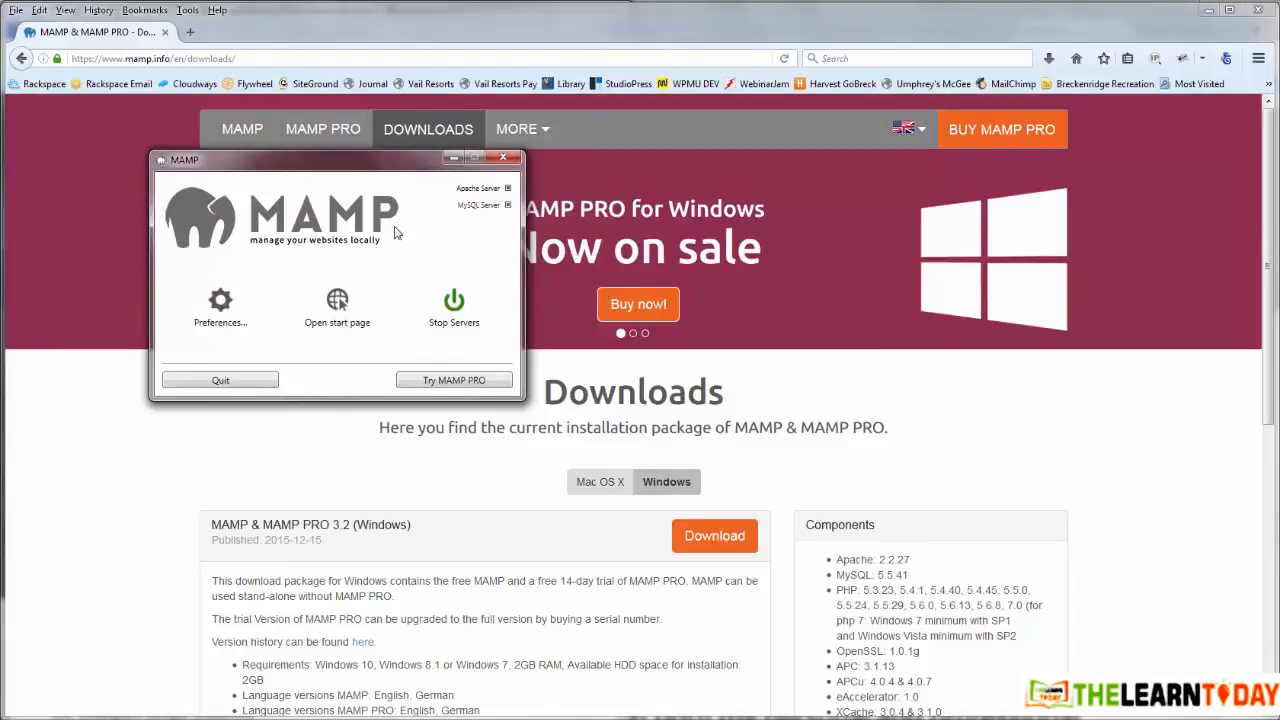
{"action": "left_click", "coordinate": [220, 305]}
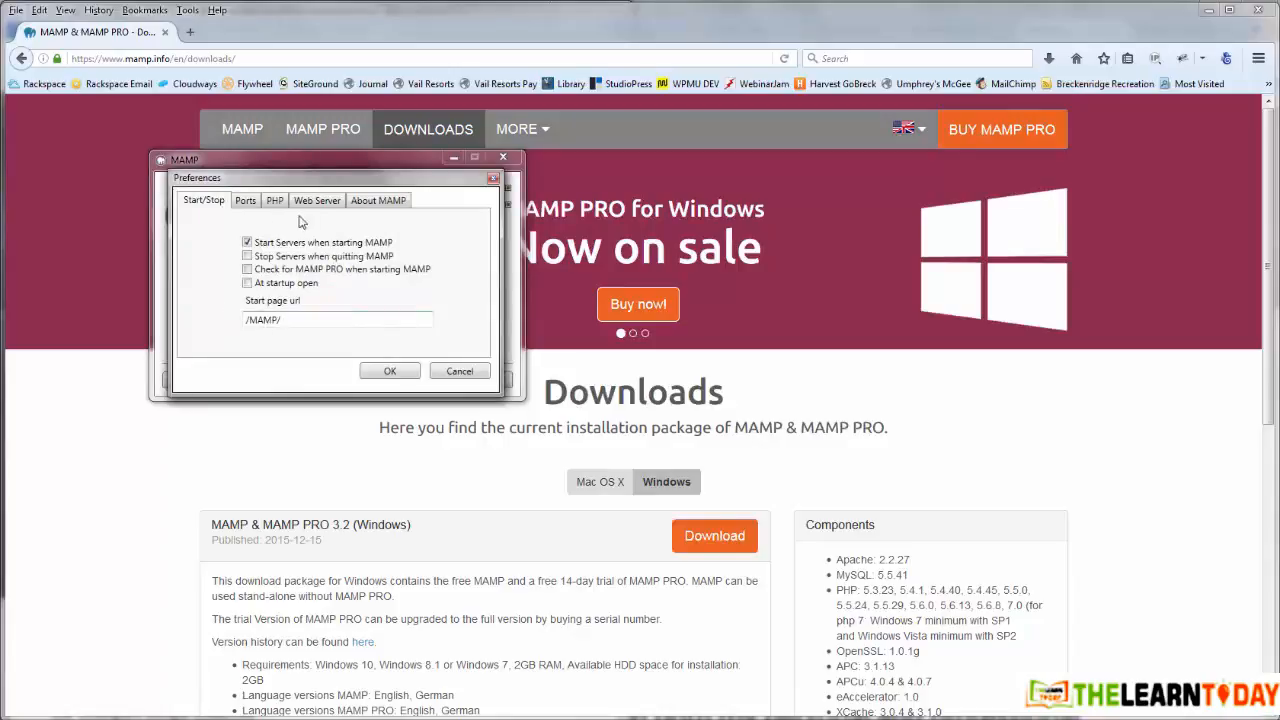
{"action": "left_click", "coordinate": [321, 202]}
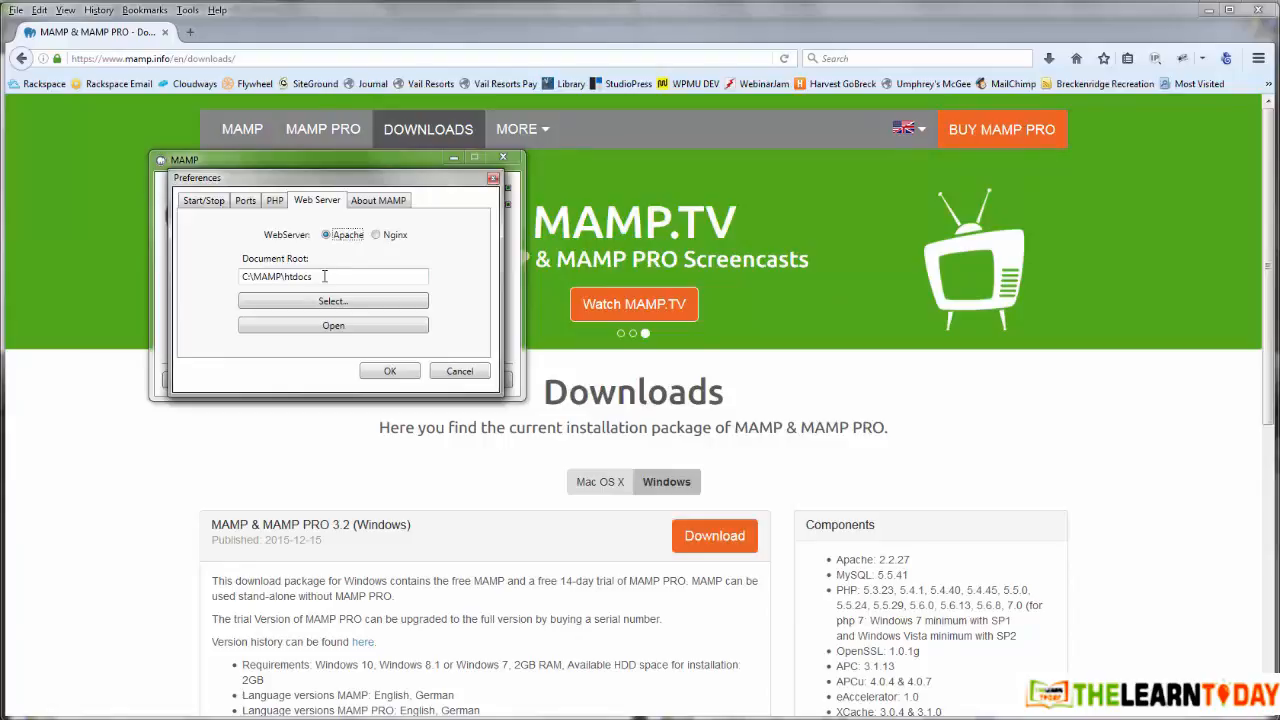
{"action": "left_click", "coordinate": [204, 202]}
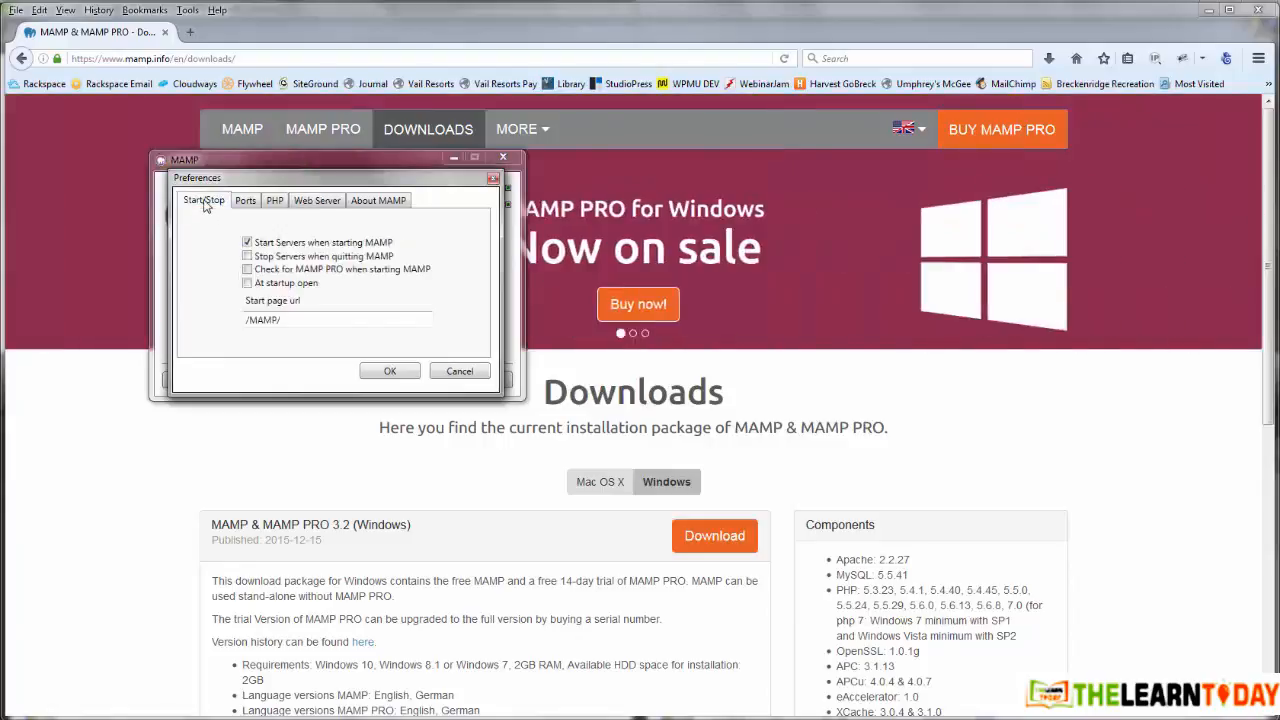
{"action": "left_click", "coordinate": [458, 374]}
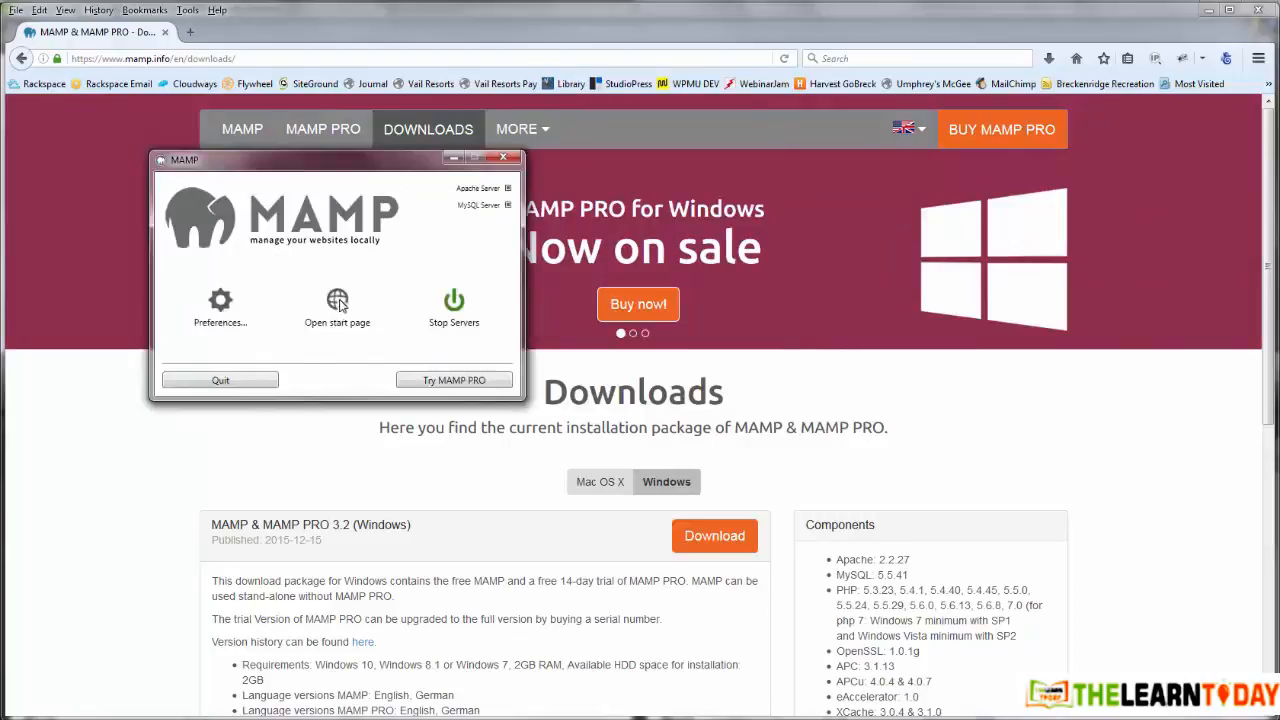
Step: Open the MAMP start page at localhost/MAMP in Firefox
{"action": "left_click", "coordinate": [337, 301]}
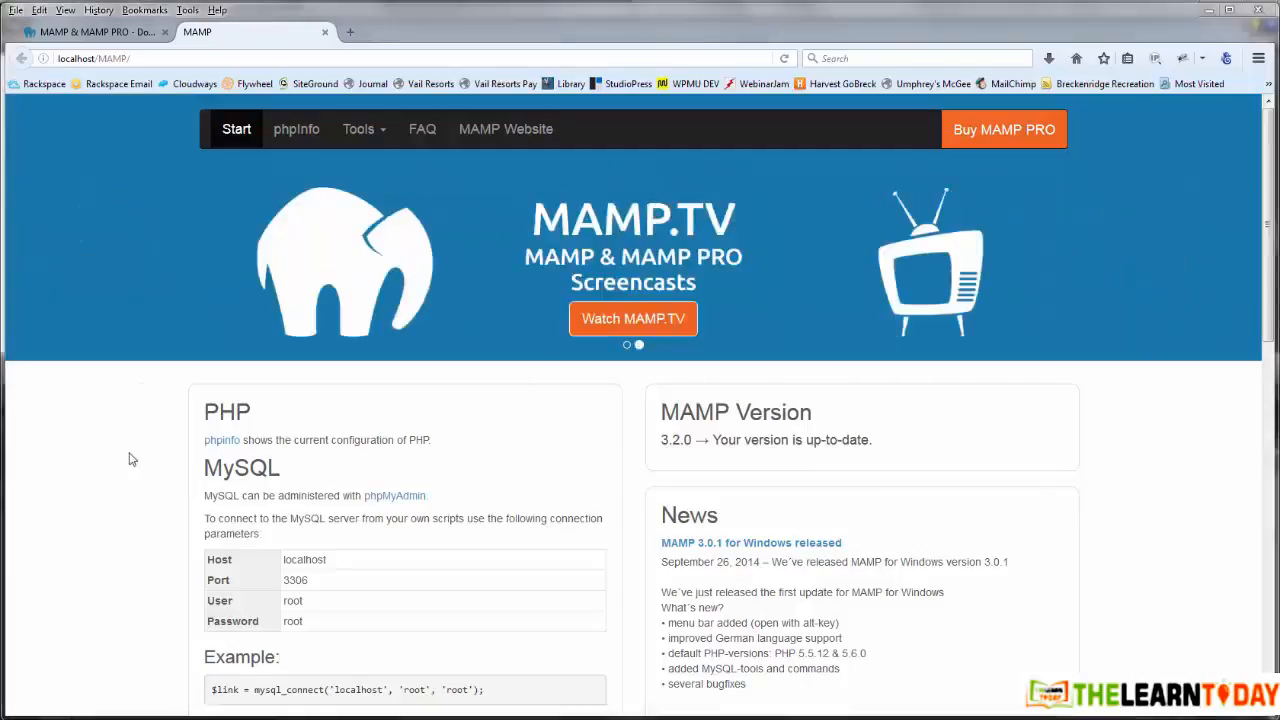
Step: Save wordpress-4.5.zip from wordpress.org/download and bring up a Windows Explorer window
{"action": "left_click", "coordinate": [350, 33]}
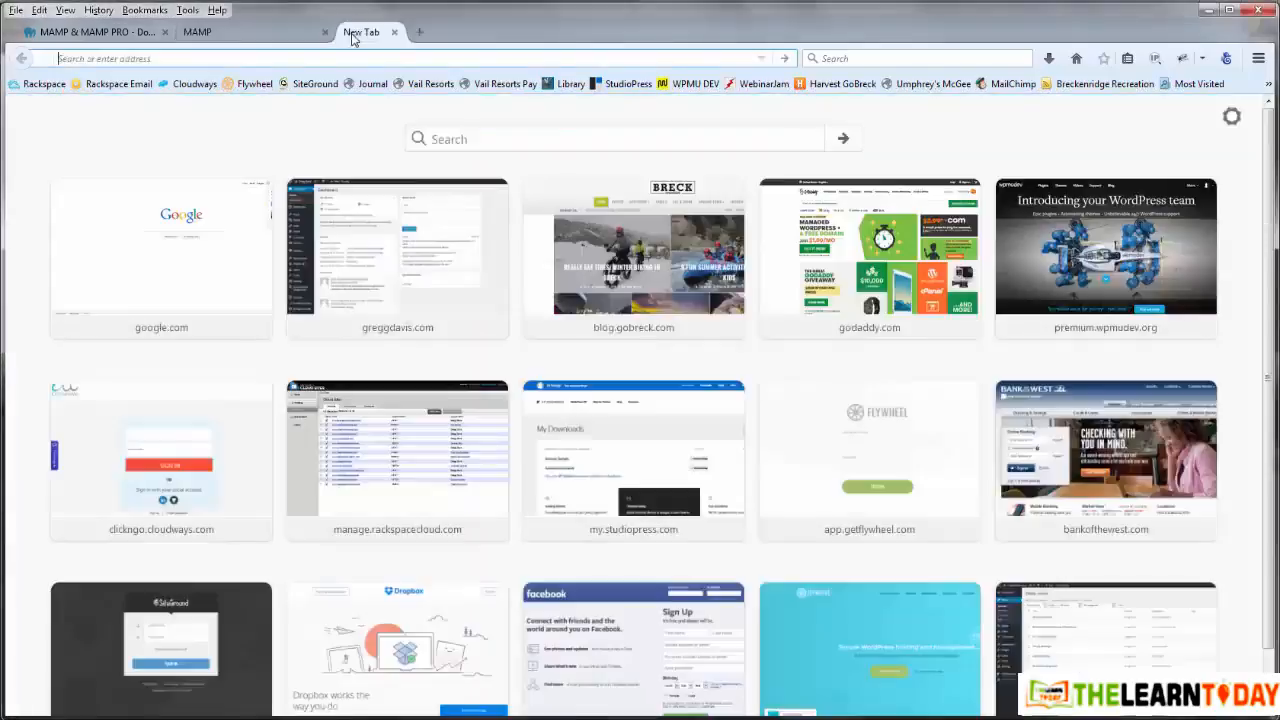
{"action": "type", "text": "wordpress.org/"}
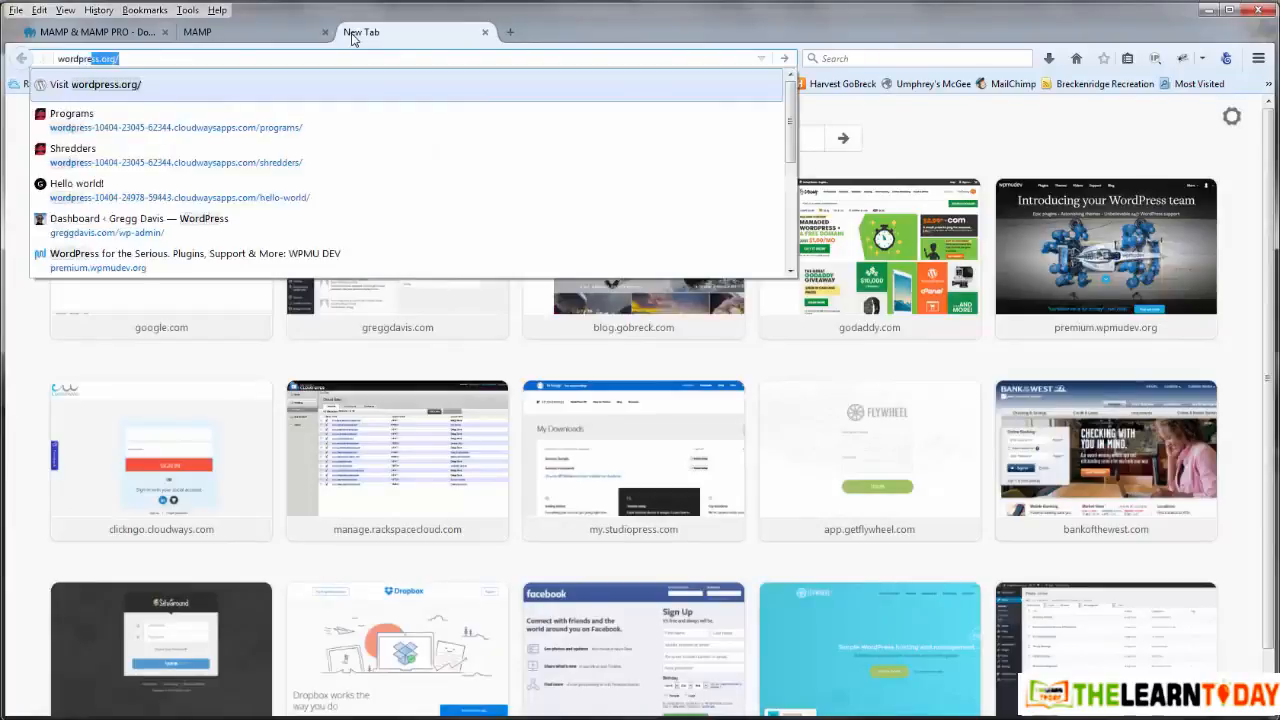
{"action": "key", "text": "Return"}
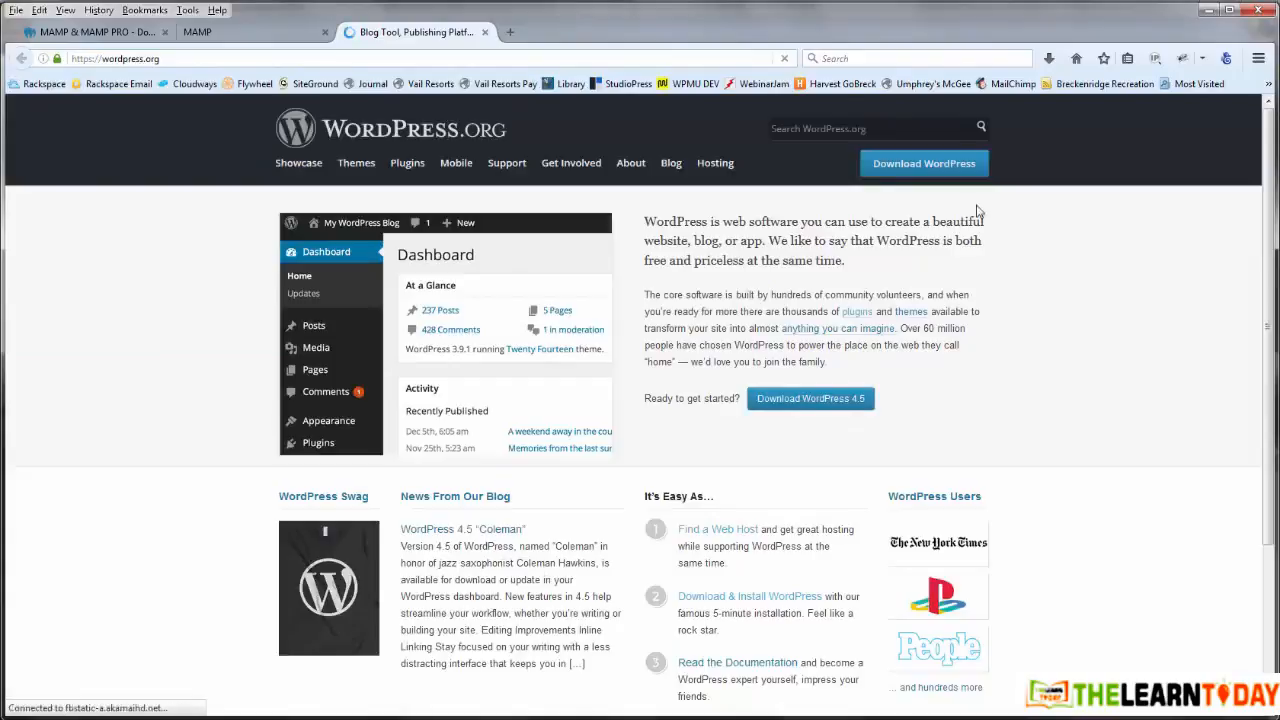
{"action": "left_click", "coordinate": [935, 167]}
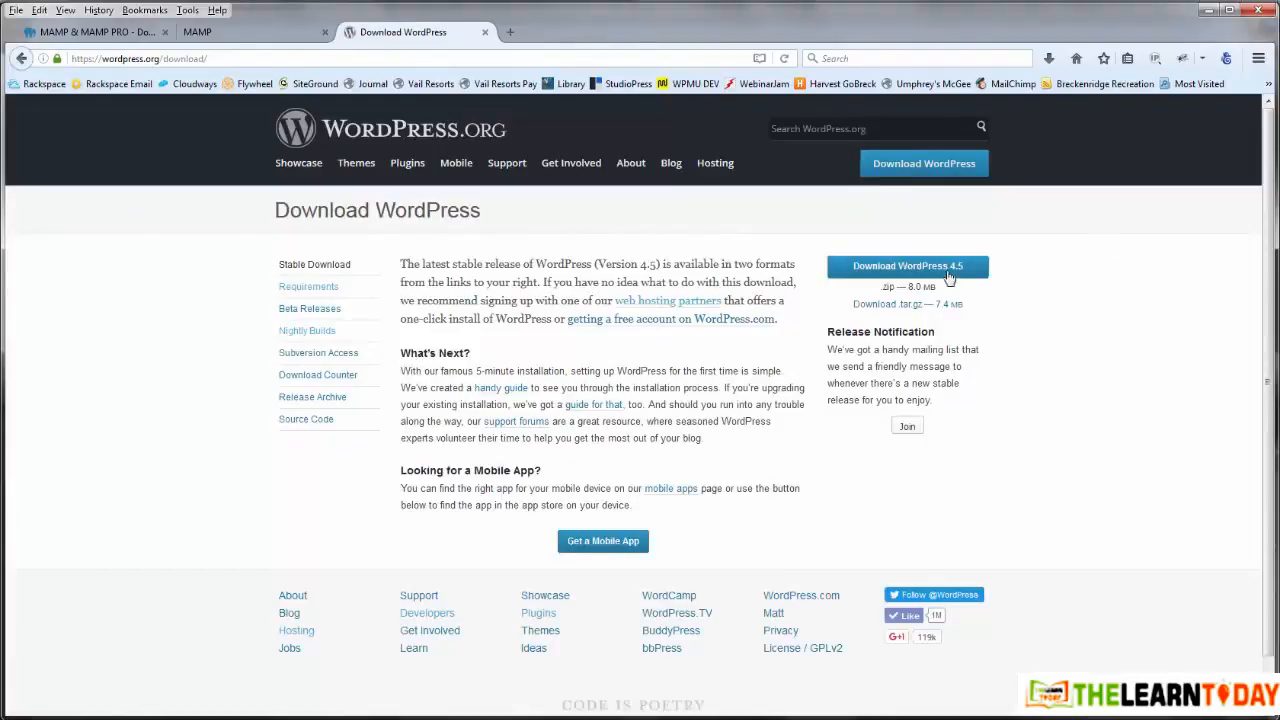
{"action": "left_click", "coordinate": [940, 270]}
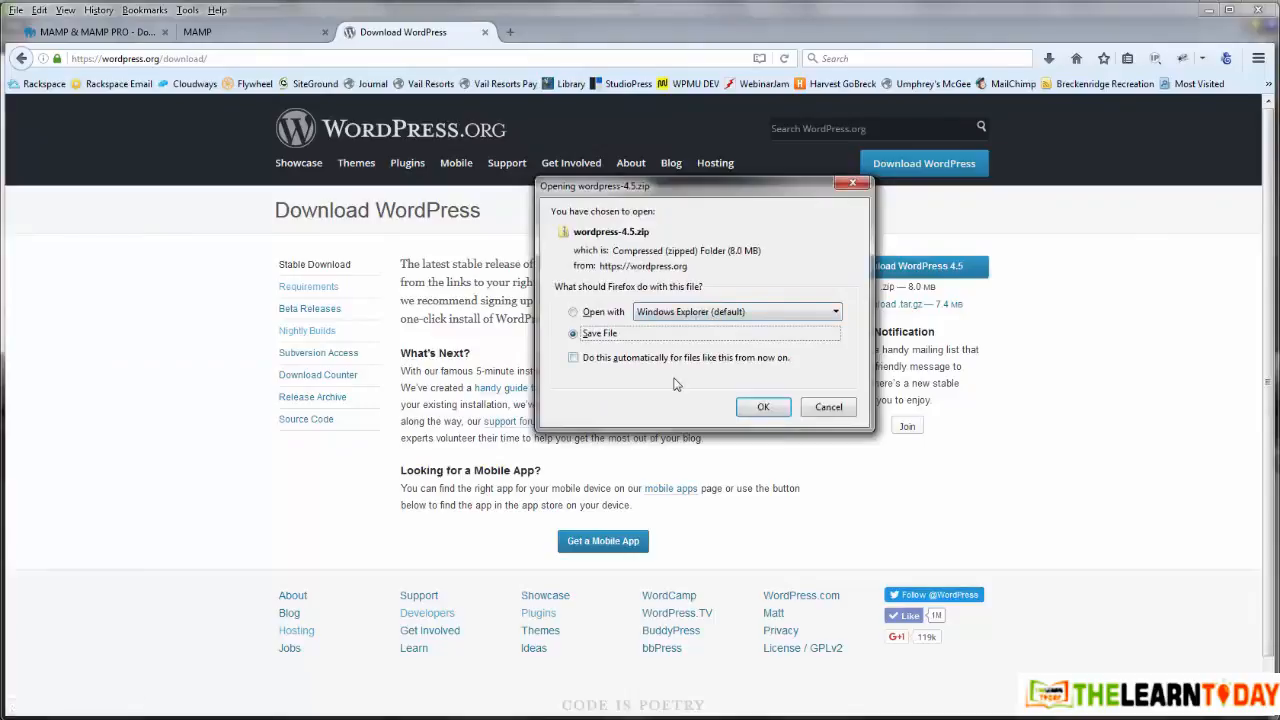
{"action": "left_click", "coordinate": [760, 407]}
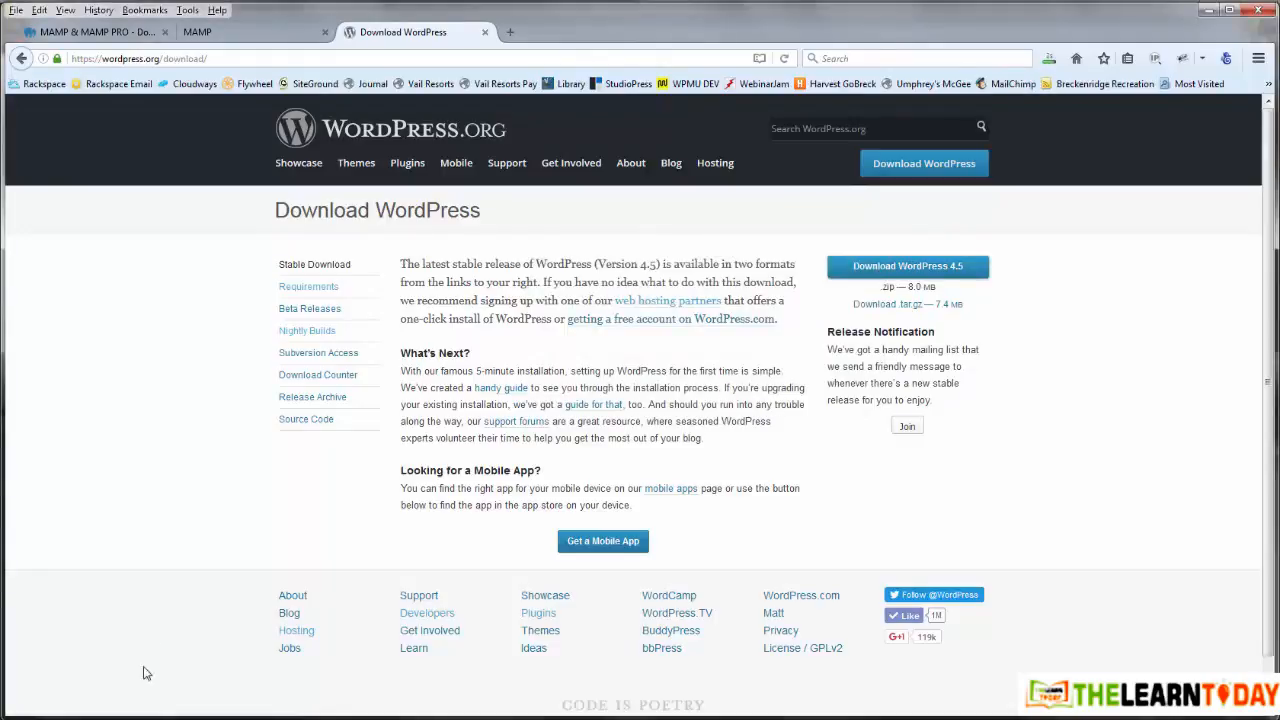
{"action": "left_click", "coordinate": [181, 718]}
Step: Arrange two Explorer windows side by side, with Downloads shown on the right
{"action": "left_click", "coordinate": [98, 680]}
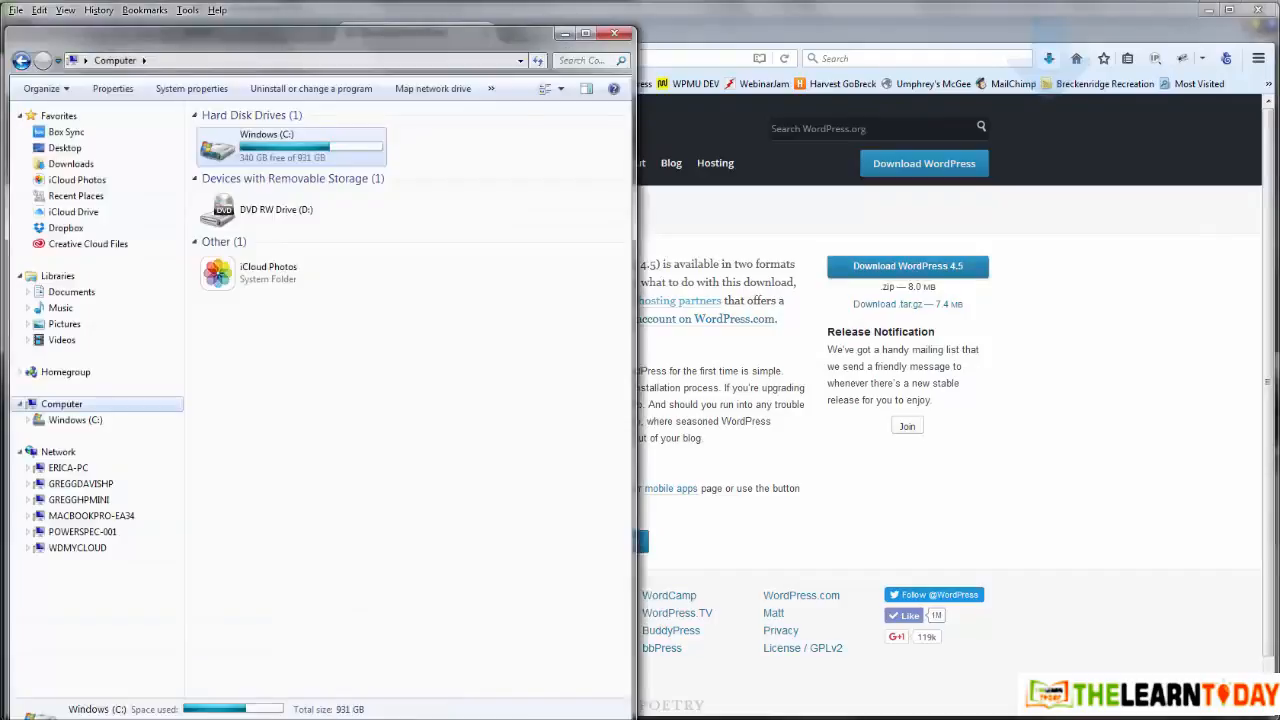
{"action": "left_click", "coordinate": [290, 662]}
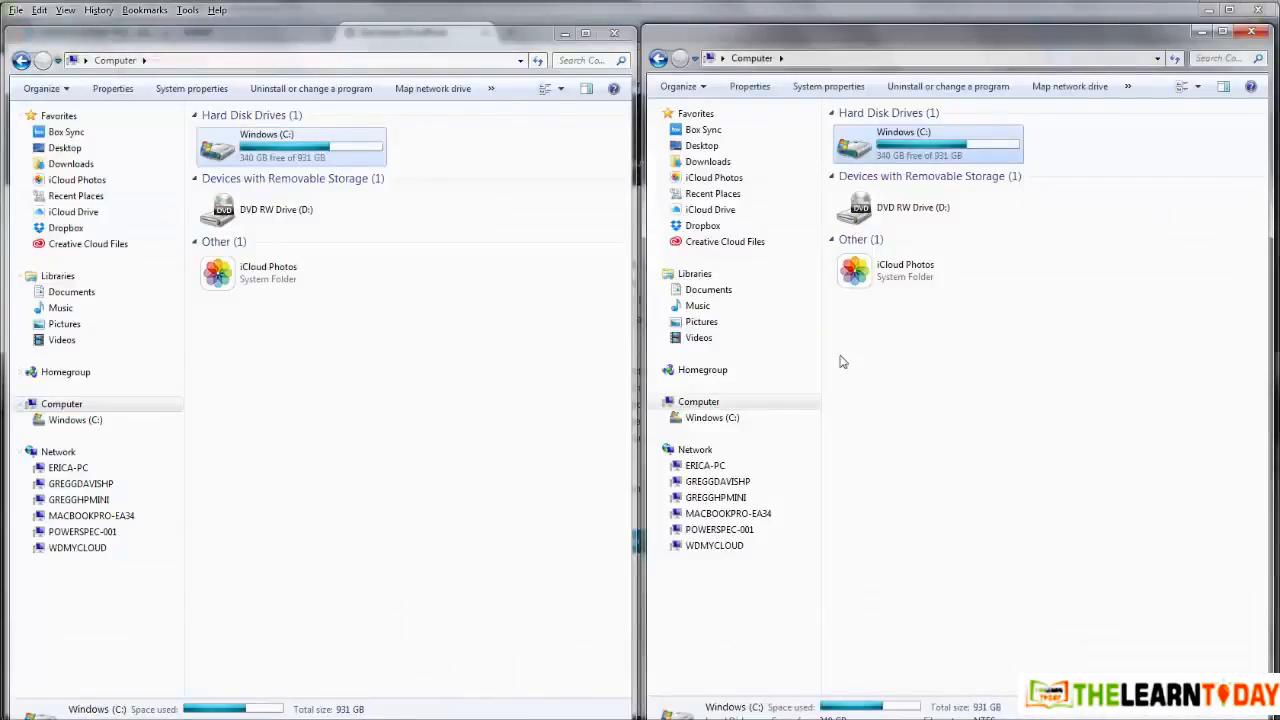
{"action": "left_click", "coordinate": [714, 162]}
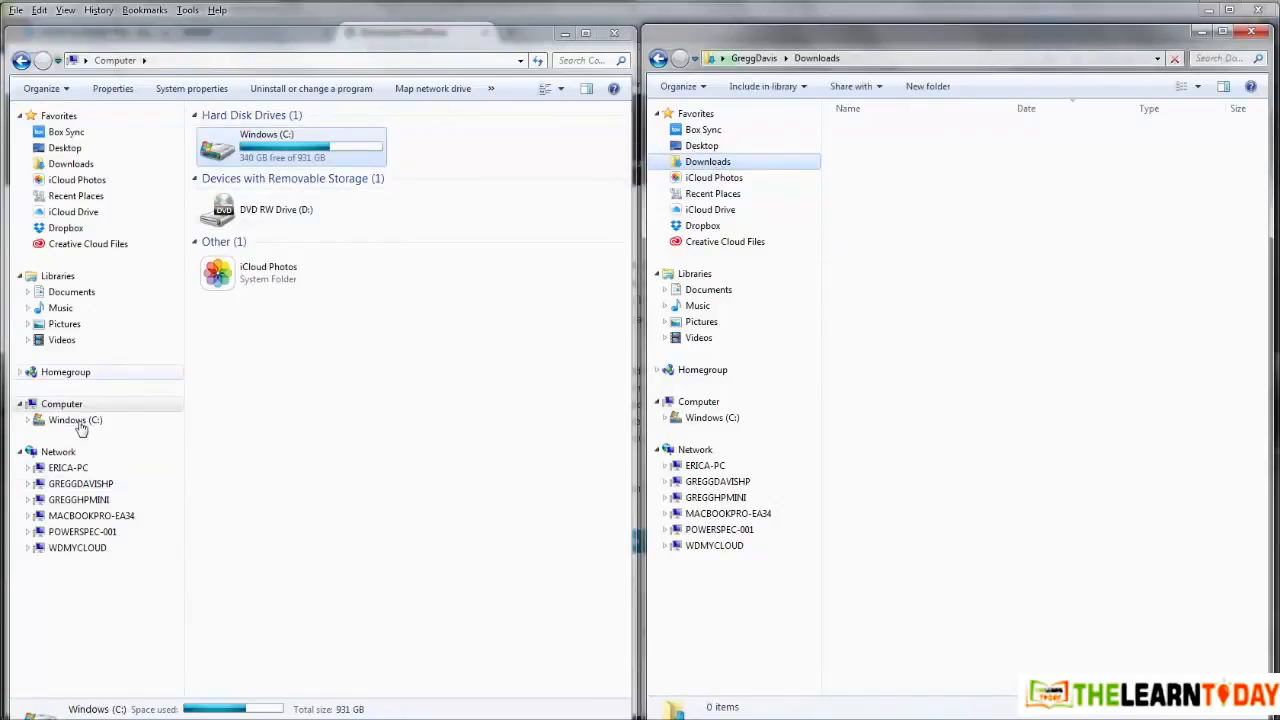
Step: Create a folder named wordpress45 in Documents > company folder > WordPress
{"action": "left_click", "coordinate": [72, 292]}
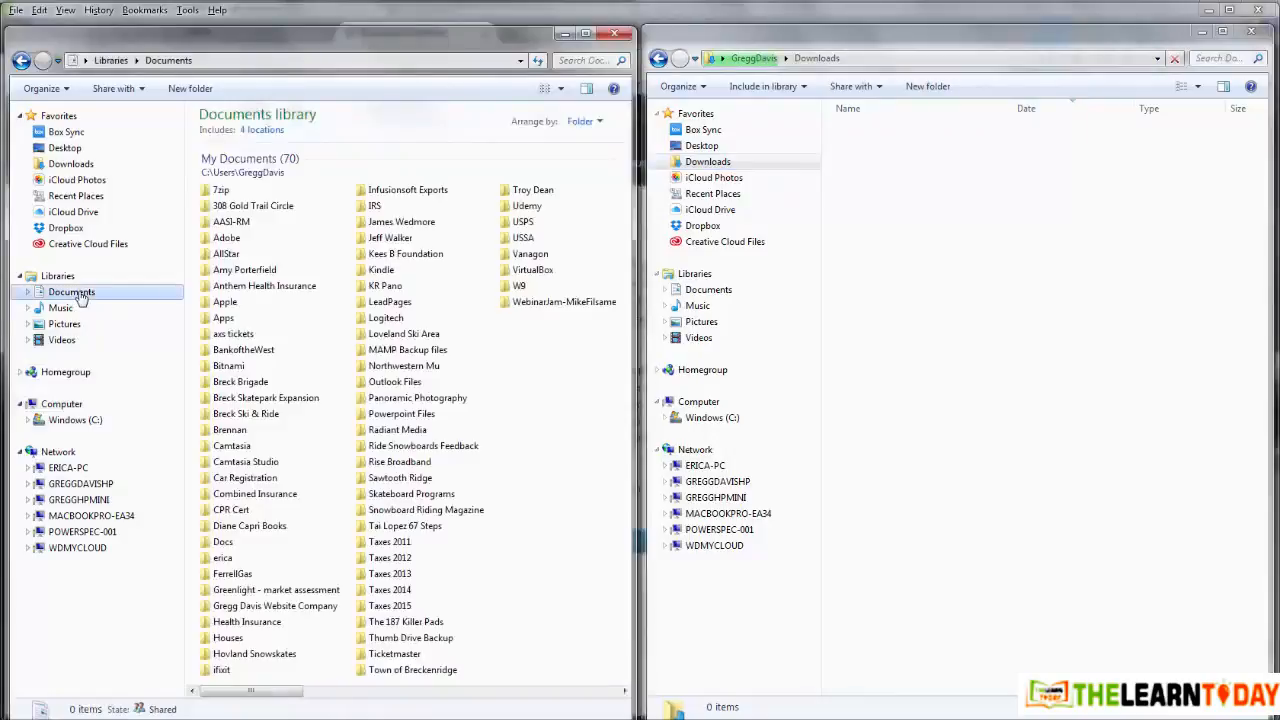
{"action": "double_click", "coordinate": [285, 606]}
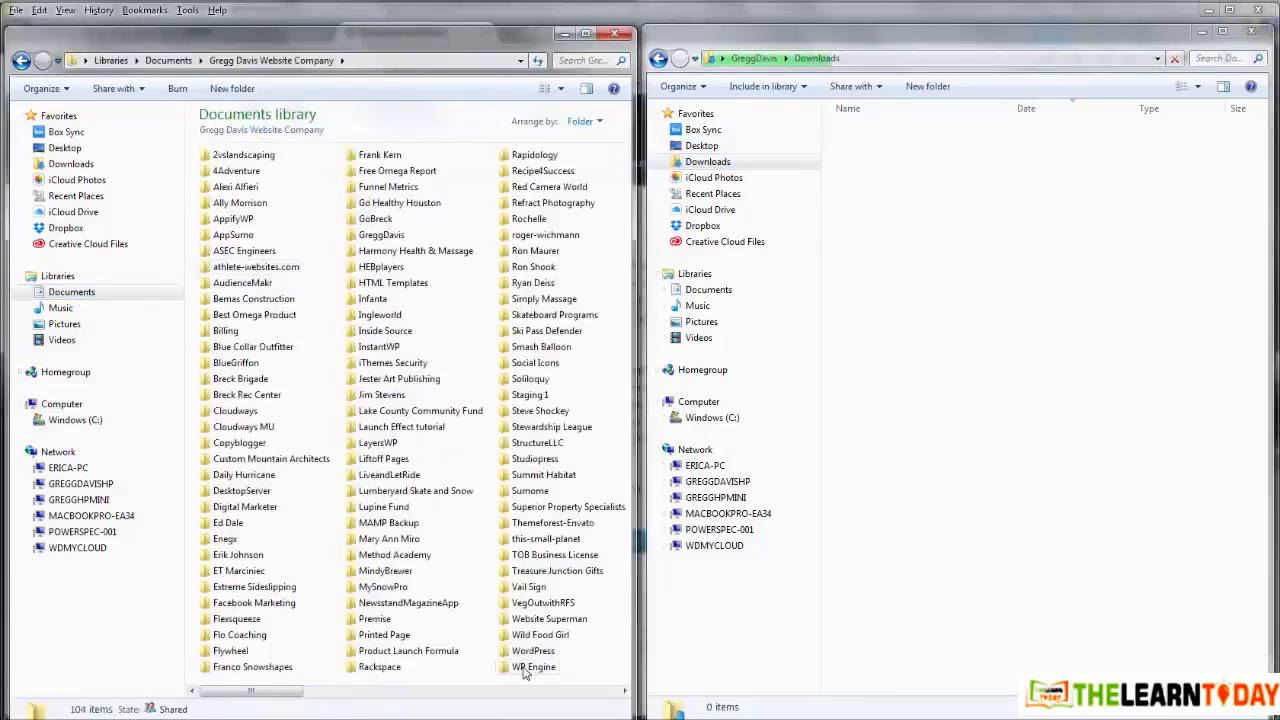
{"action": "scroll", "coordinate": [533, 655], "scroll_direction": "right", "scroll_amount": 3}
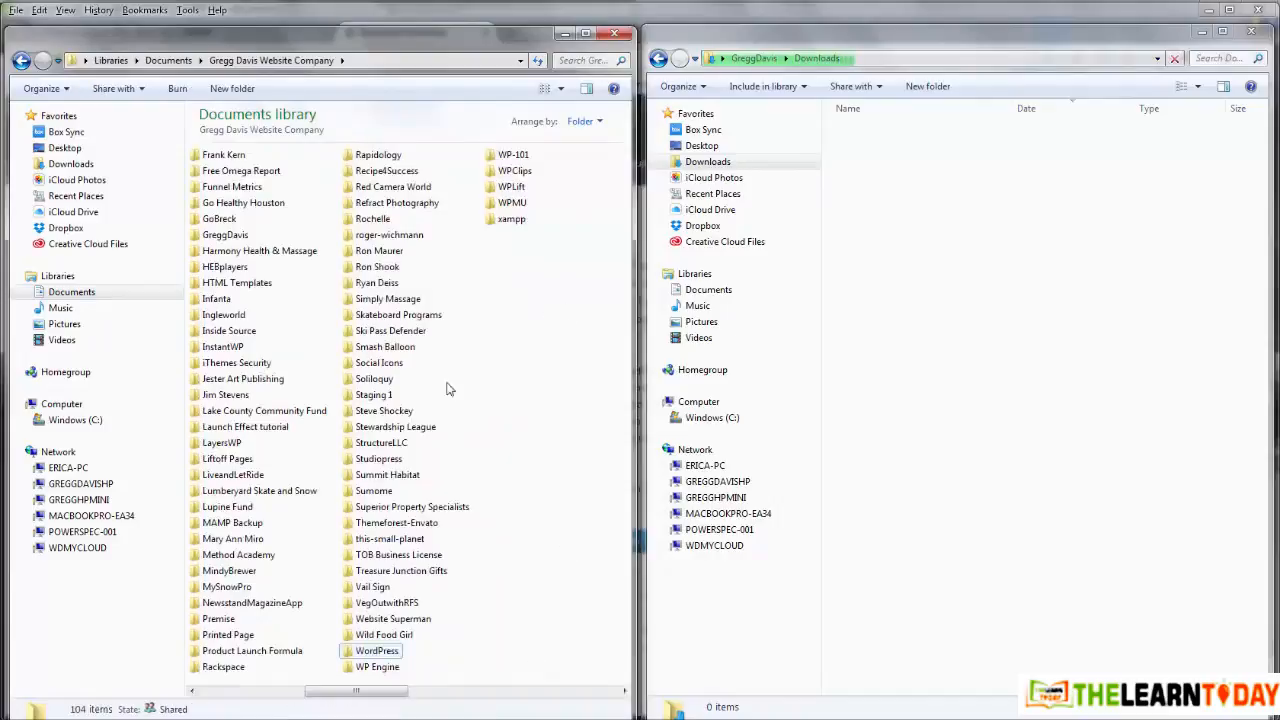
{"action": "double_click", "coordinate": [352, 652]}
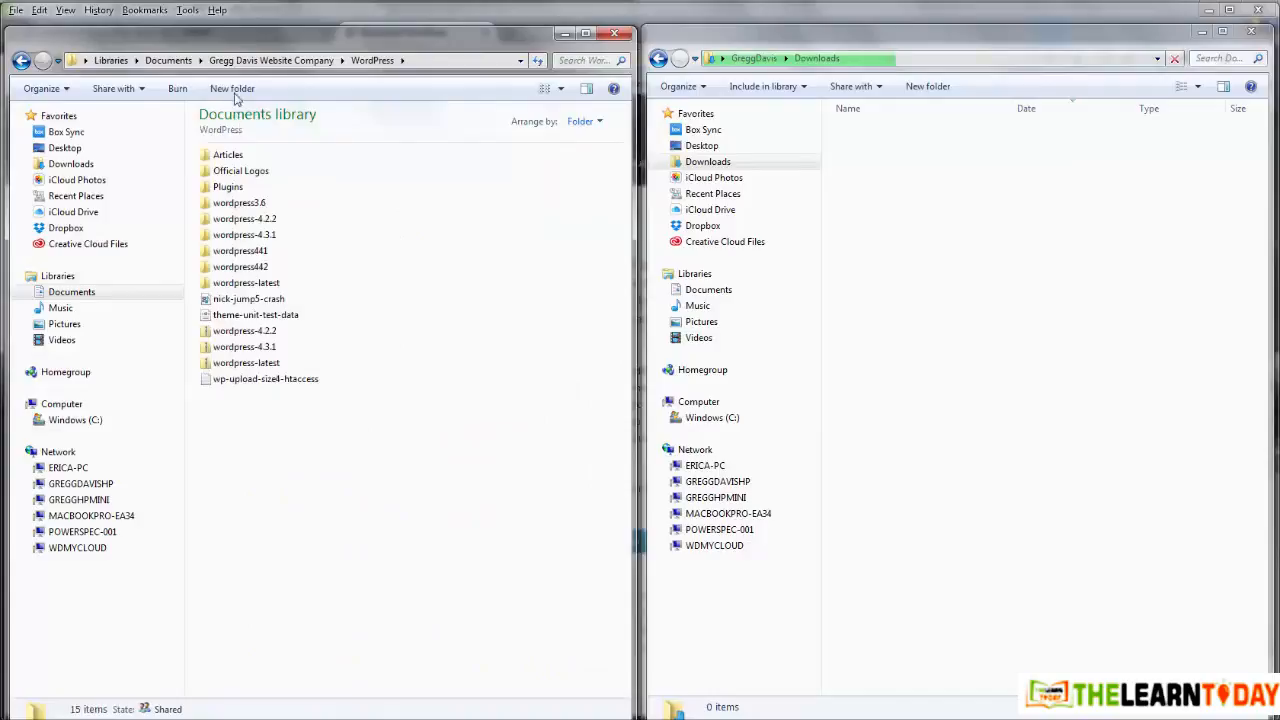
{"action": "left_click", "coordinate": [233, 89]}
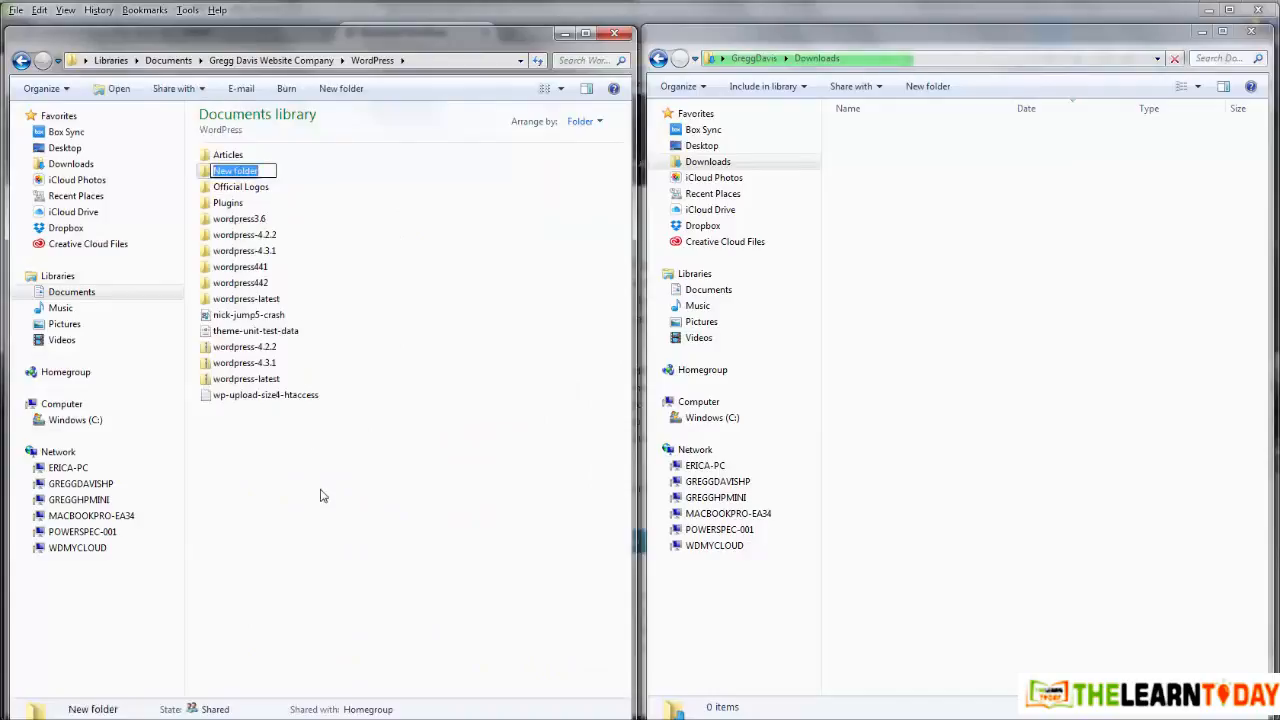
{"action": "type", "text": "wordpress"}
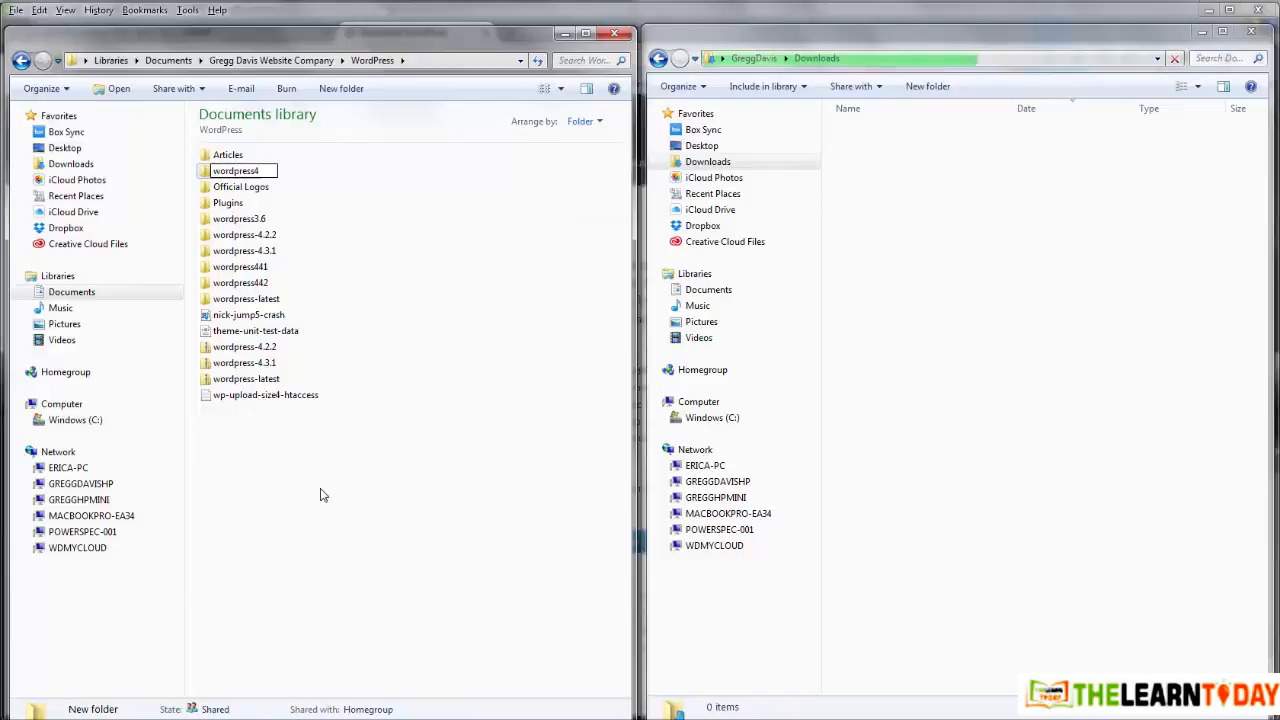
{"action": "type", "text": "45"}
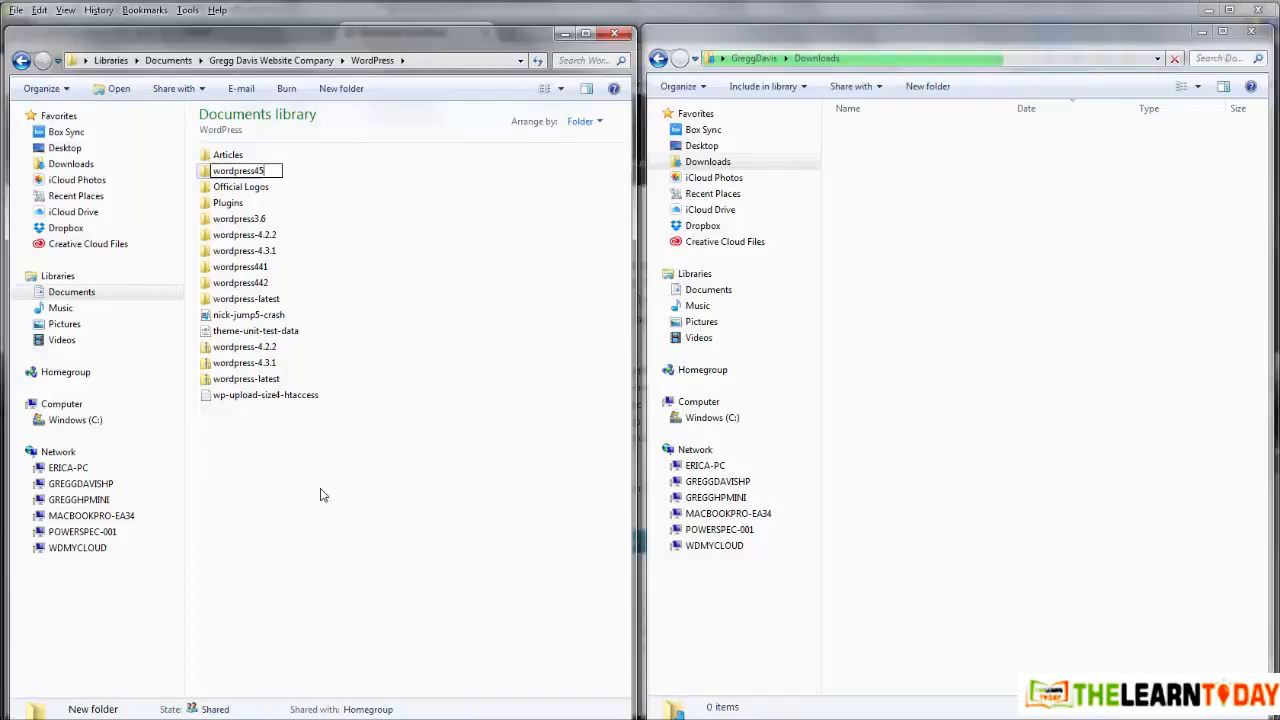
{"action": "left_click", "coordinate": [322, 494]}
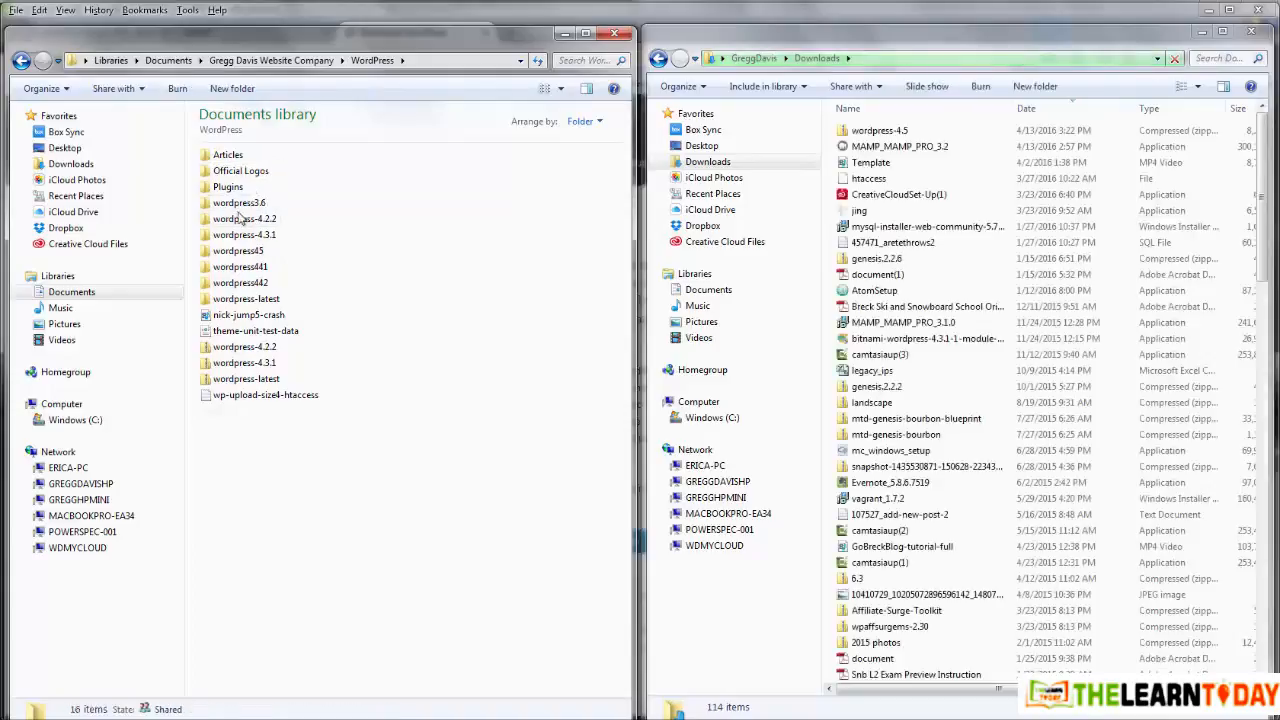
Step: Move wordpress-4.5.zip from Downloads into the wordpress45 folder
{"action": "double_click", "coordinate": [240, 252]}
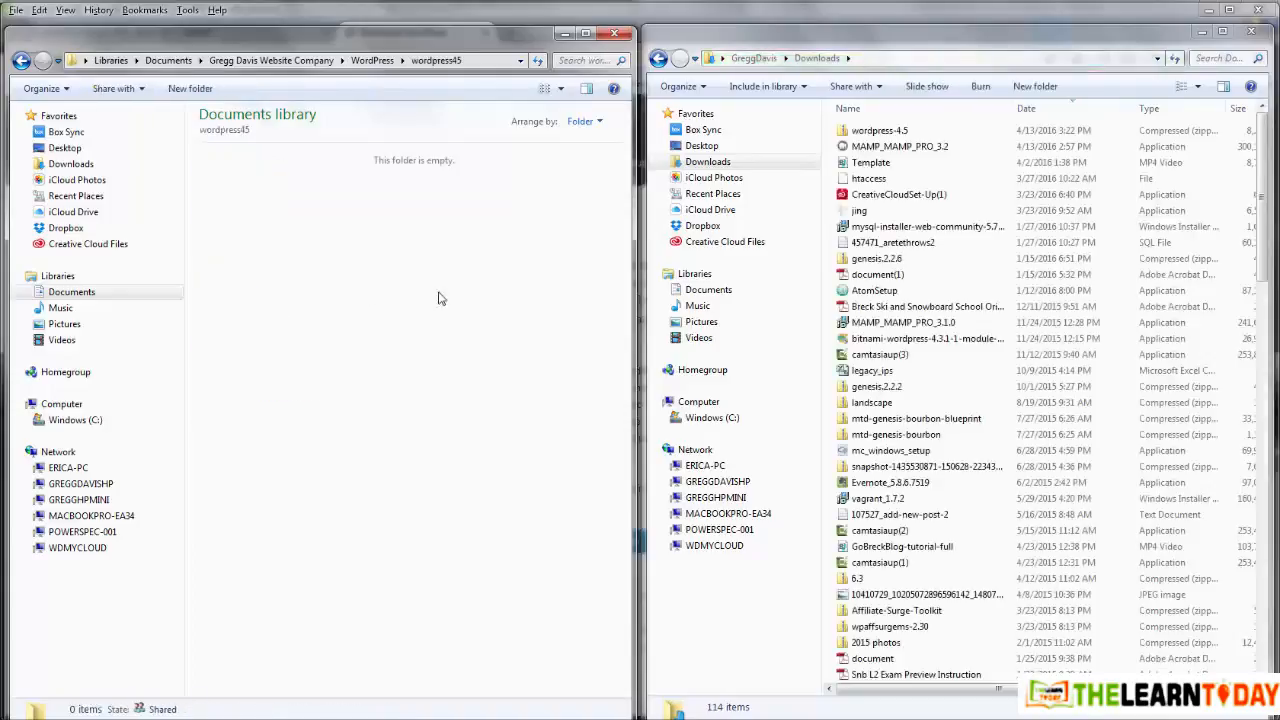
{"action": "left_click_drag", "start_coordinate": [878, 135], "coordinate": [366, 354]}
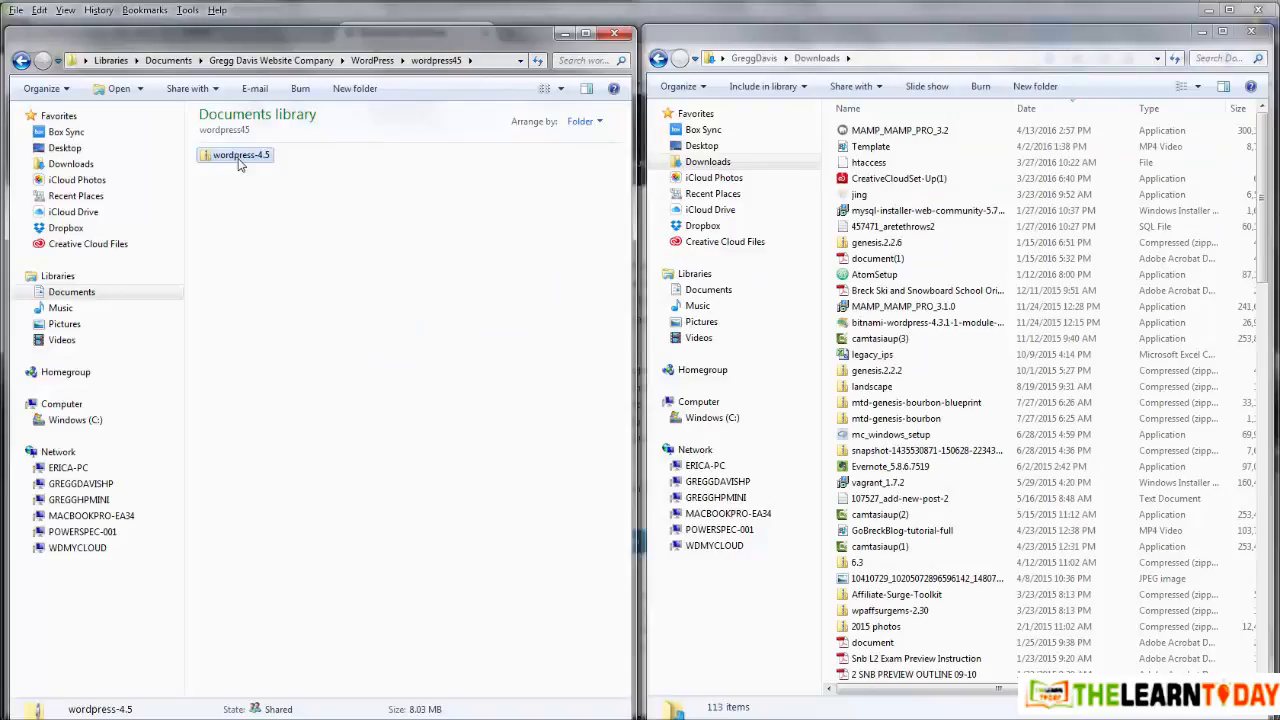
{"action": "right_click", "coordinate": [238, 165]}
Step: Extract the wordpress-4.5 zip and open its inner wordpress folder
{"action": "left_click", "coordinate": [286, 226]}
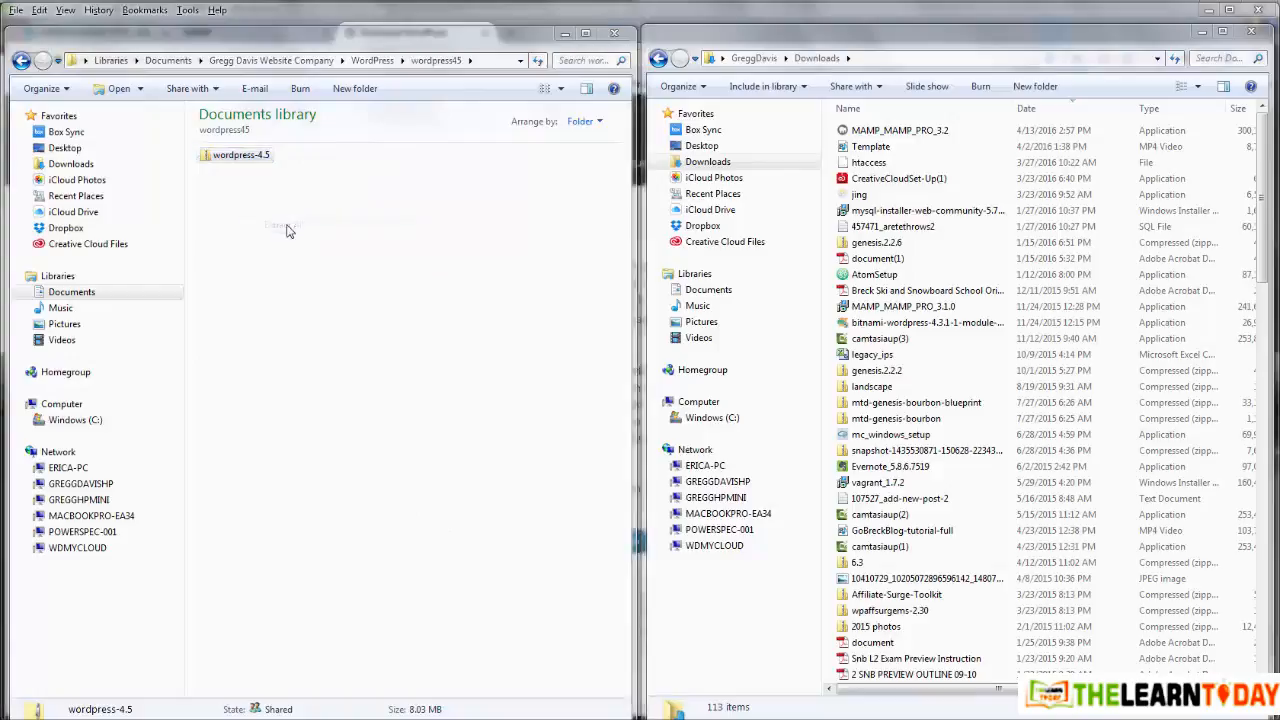
{"action": "left_click", "coordinate": [784, 546]}
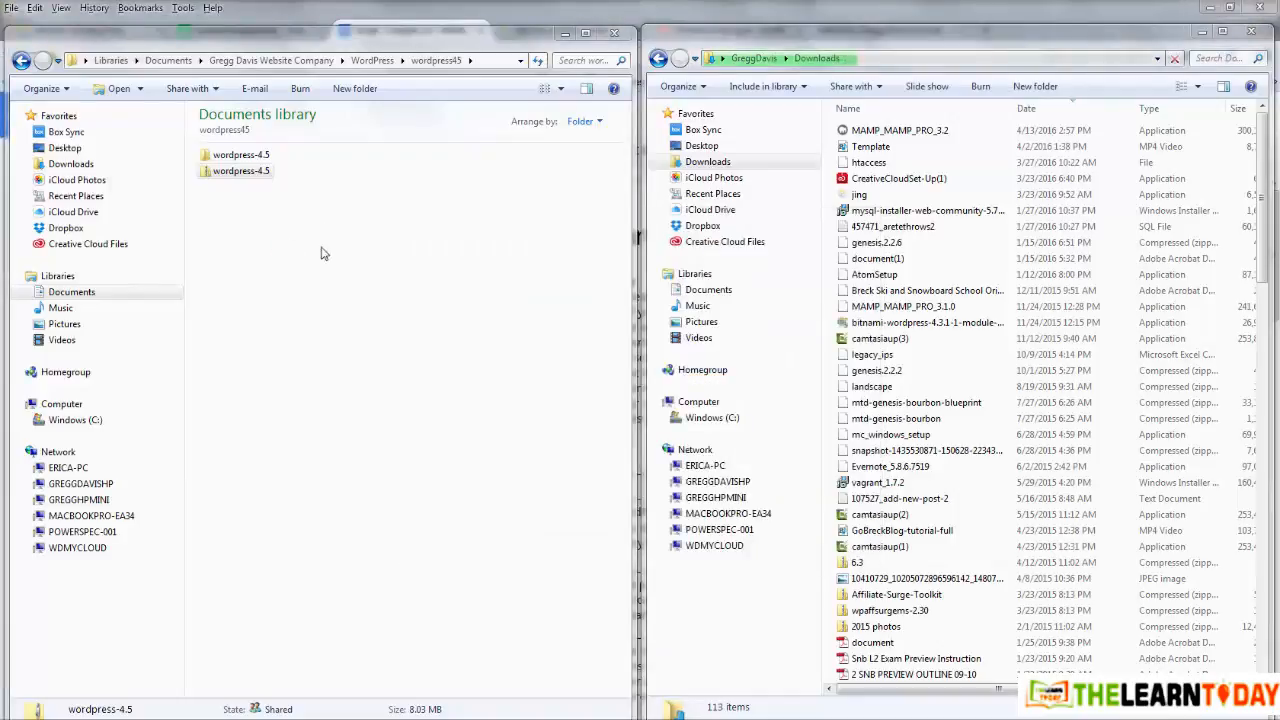
{"action": "double_click", "coordinate": [262, 157]}
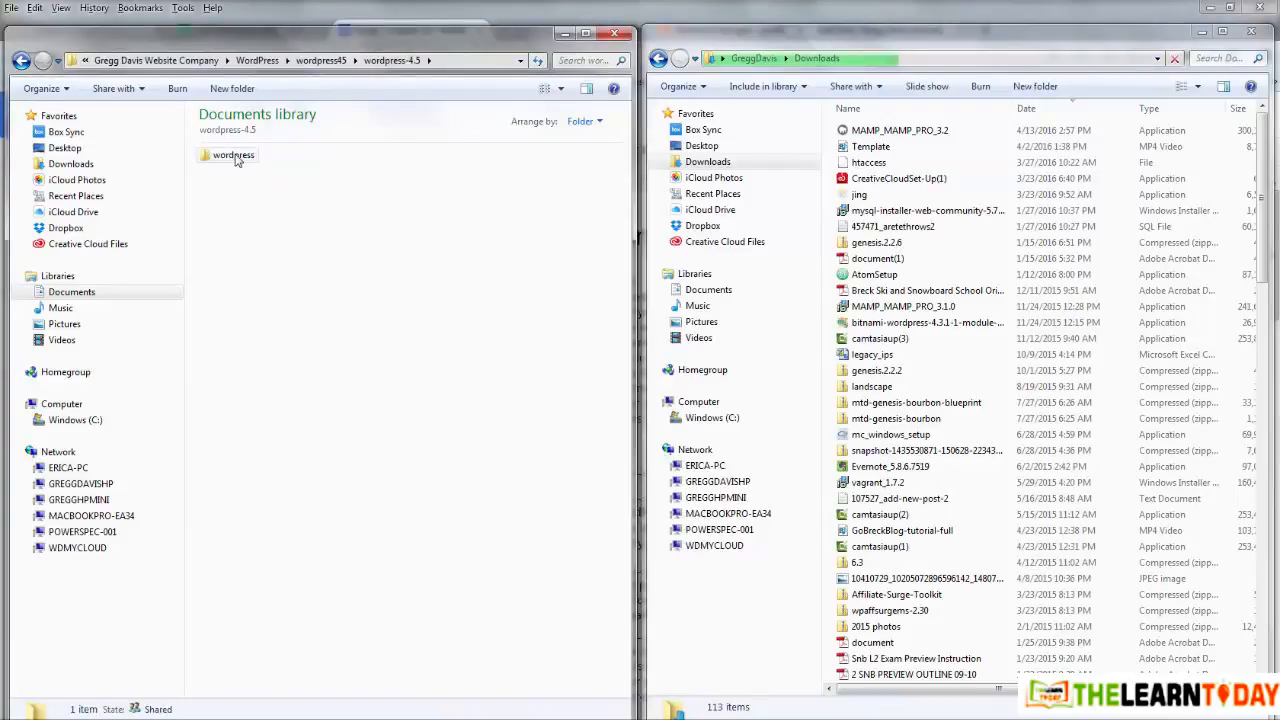
{"action": "double_click", "coordinate": [235, 157]}
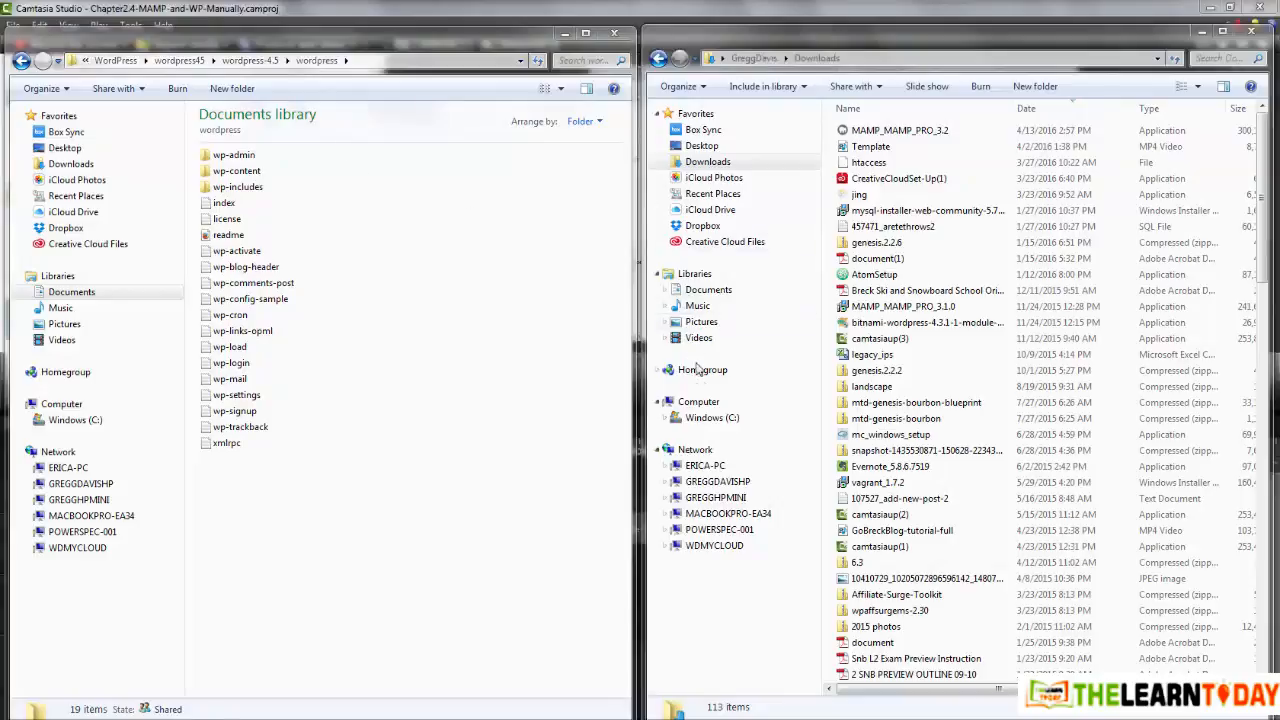
Step: Browse the second Explorer window to C:\MAMP\htdocs
{"action": "left_click", "coordinate": [704, 418]}
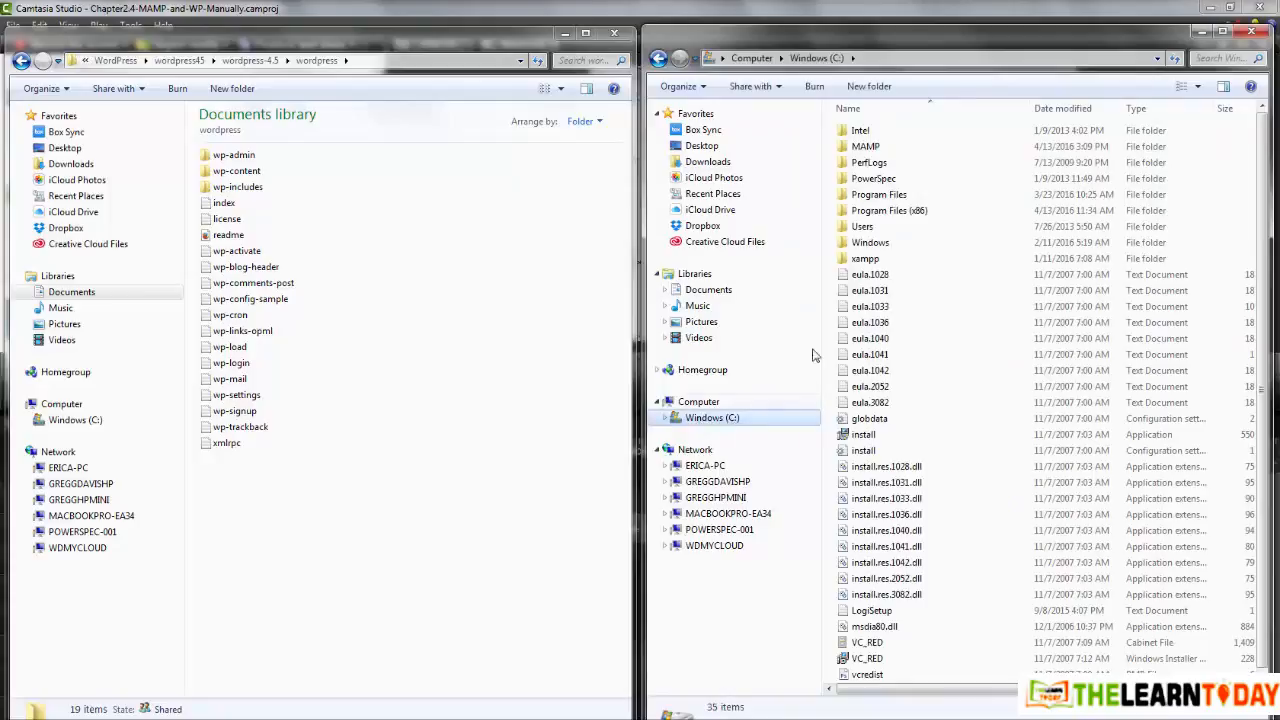
{"action": "double_click", "coordinate": [866, 151]}
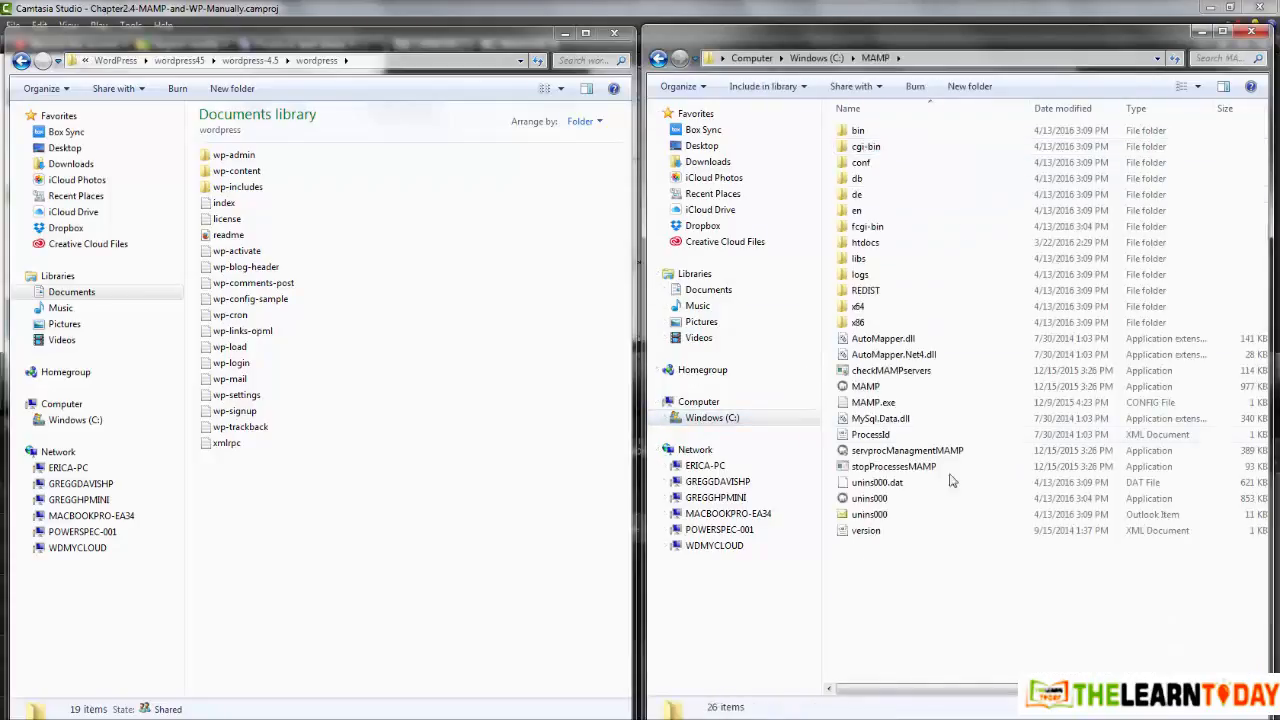
{"action": "double_click", "coordinate": [856, 246]}
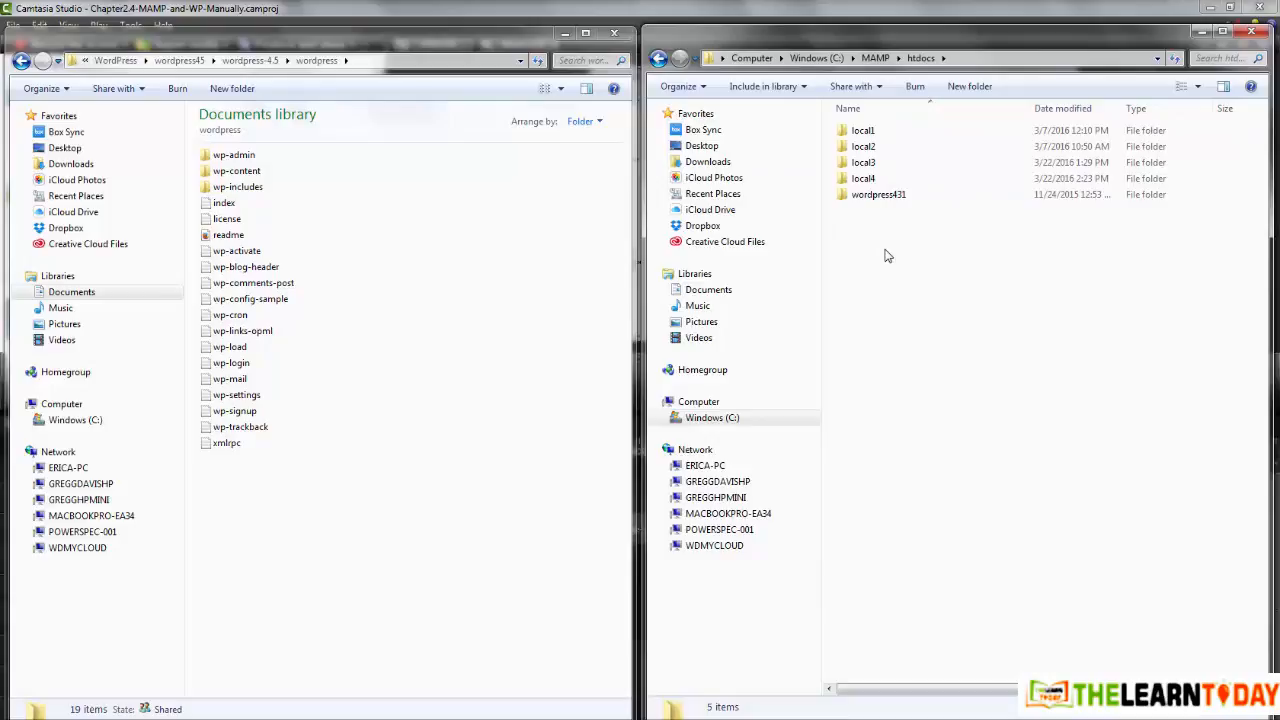
Step: Create a wpdevcourse1 folder in htdocs and copy all WordPress core files into it
{"action": "left_click", "coordinate": [965, 88]}
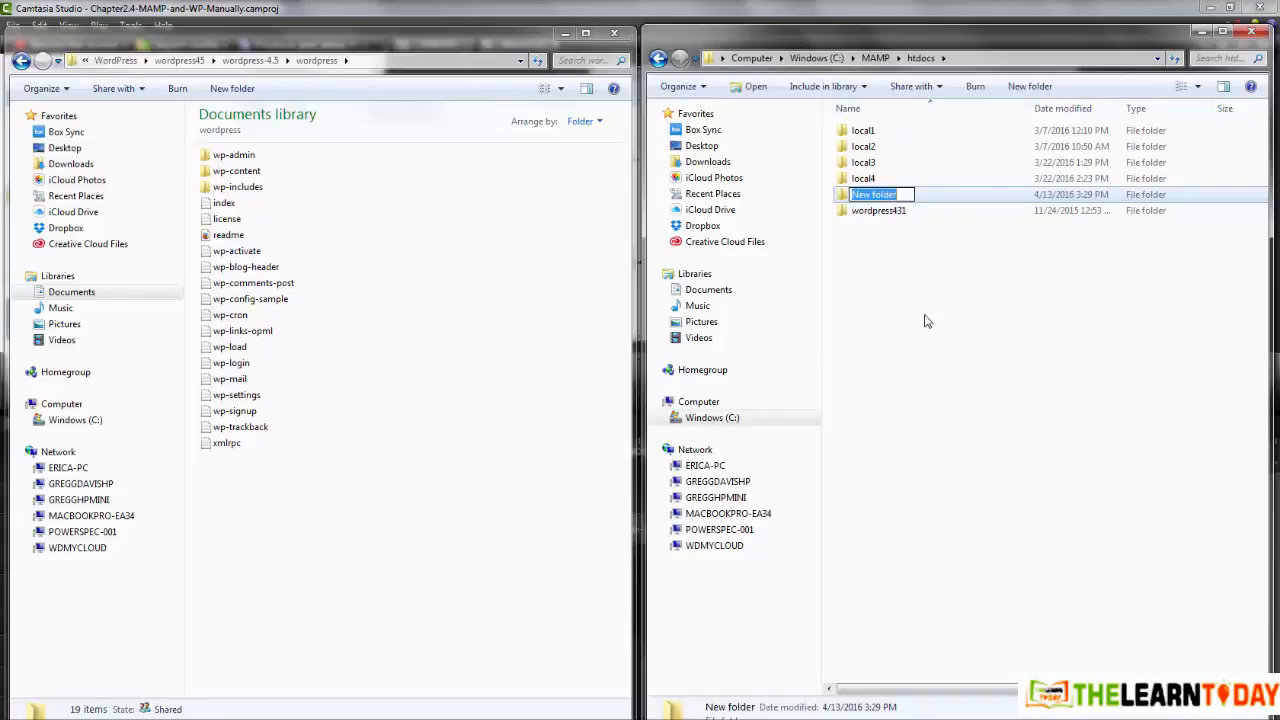
{"action": "type", "text": "worde"}
{"action": "type", "text": "vcours"}
{"action": "key", "text": "Return"}
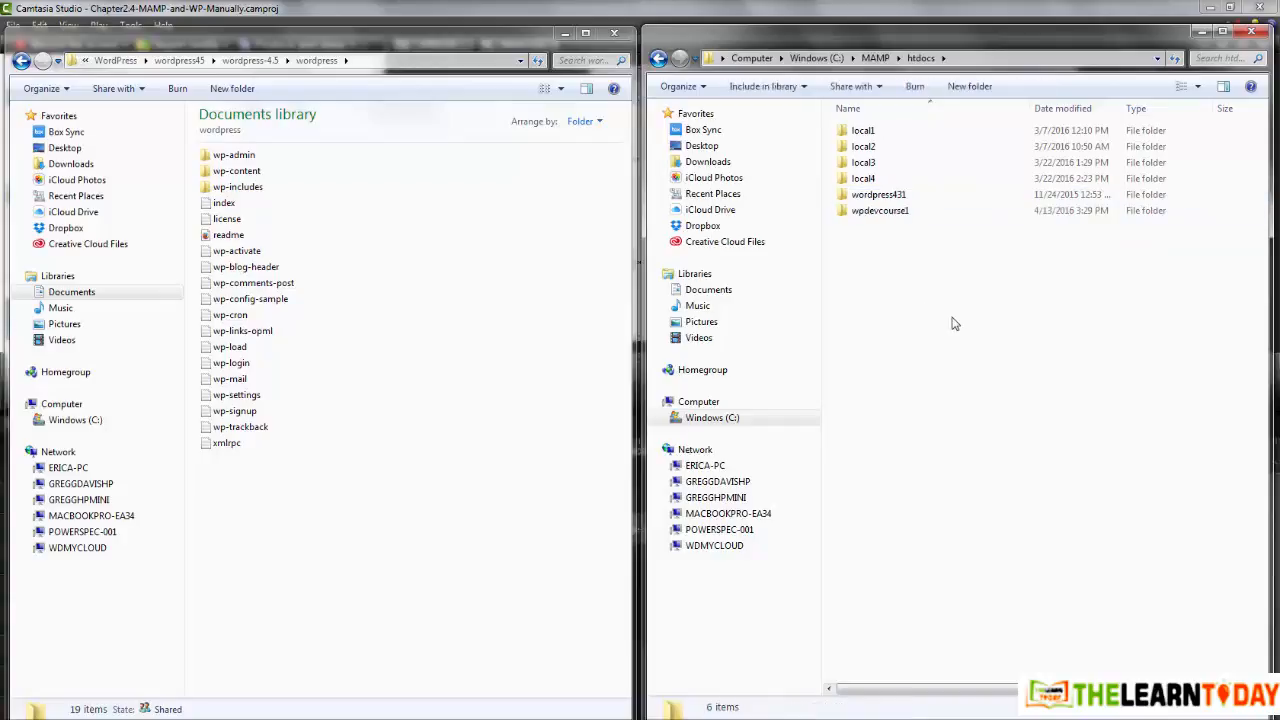
{"action": "double_click", "coordinate": [884, 215]}
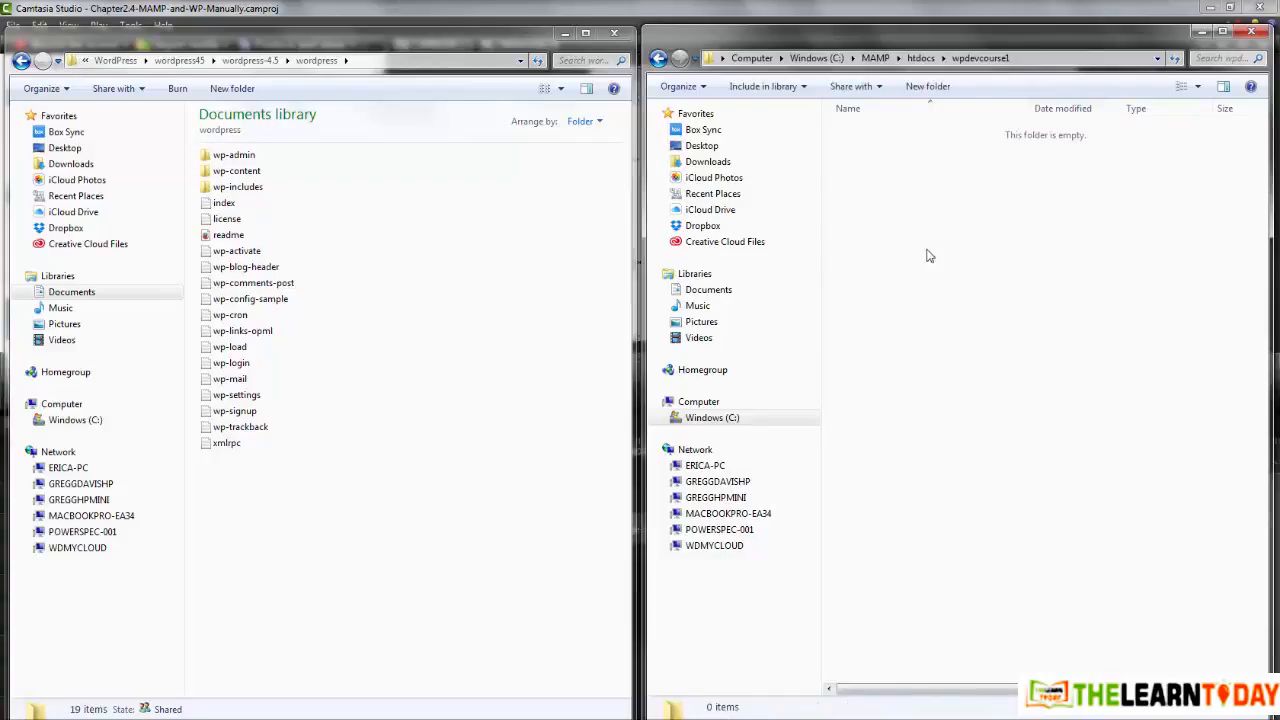
{"action": "left_click_drag", "start_coordinate": [374, 479], "coordinate": [207, 161]}
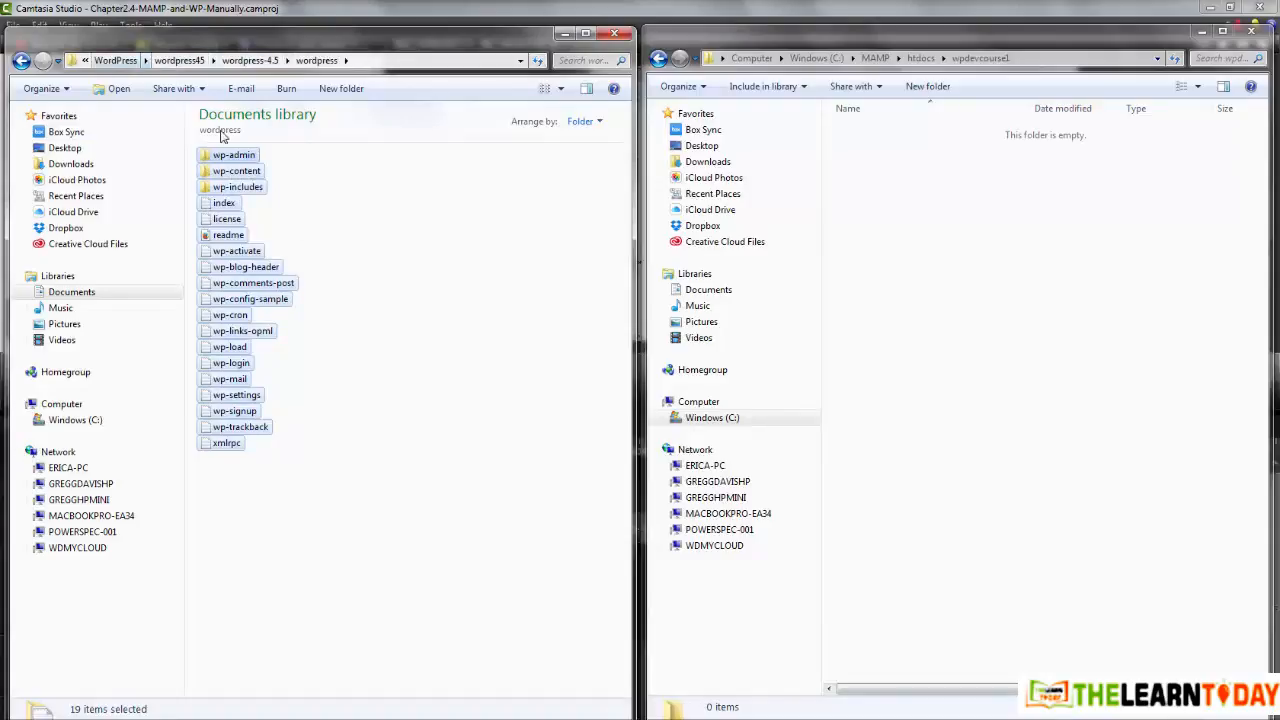
{"action": "left_click_drag", "start_coordinate": [228, 158], "coordinate": [1012, 371]}
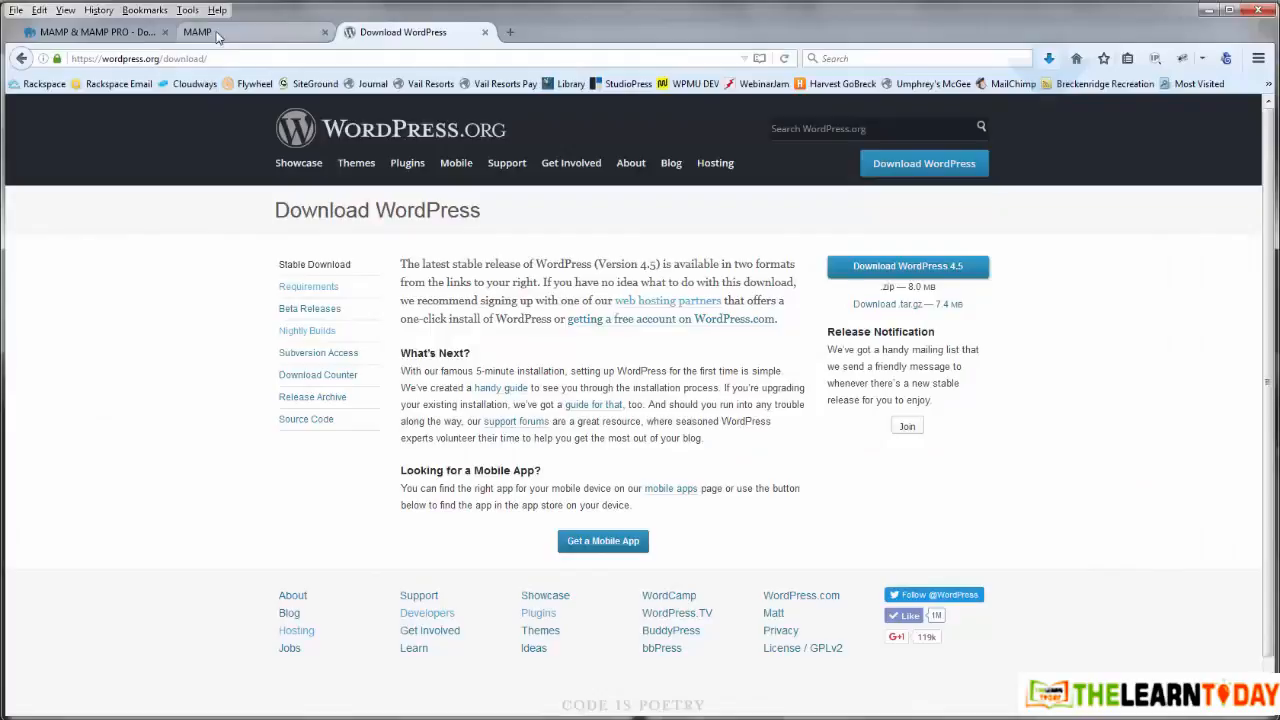
Step: Load localhost/wpdevcourse1 in the MAMP Firefox tab to reach the WordPress language page
{"action": "left_click", "coordinate": [216, 33]}
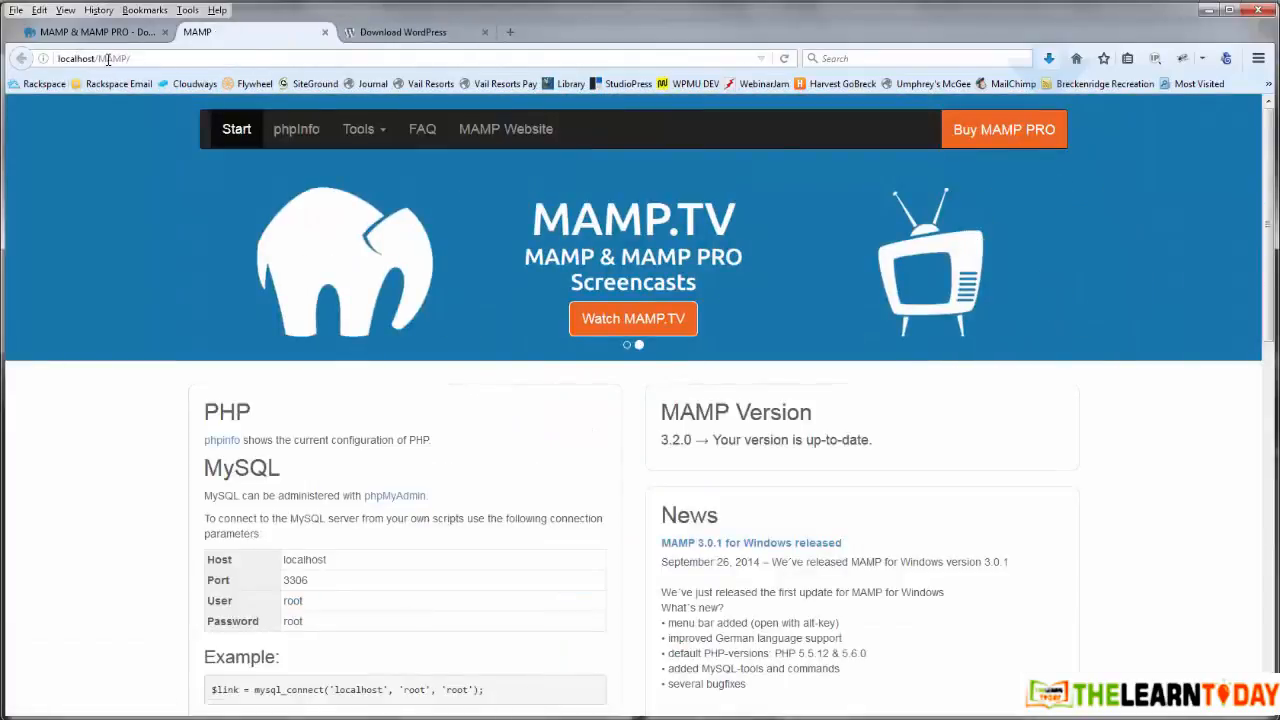
{"action": "left_click", "coordinate": [109, 59]}
{"action": "left_click", "coordinate": [100, 59]}
{"action": "left_click_drag", "start_coordinate": [99, 59], "coordinate": [142, 61]}
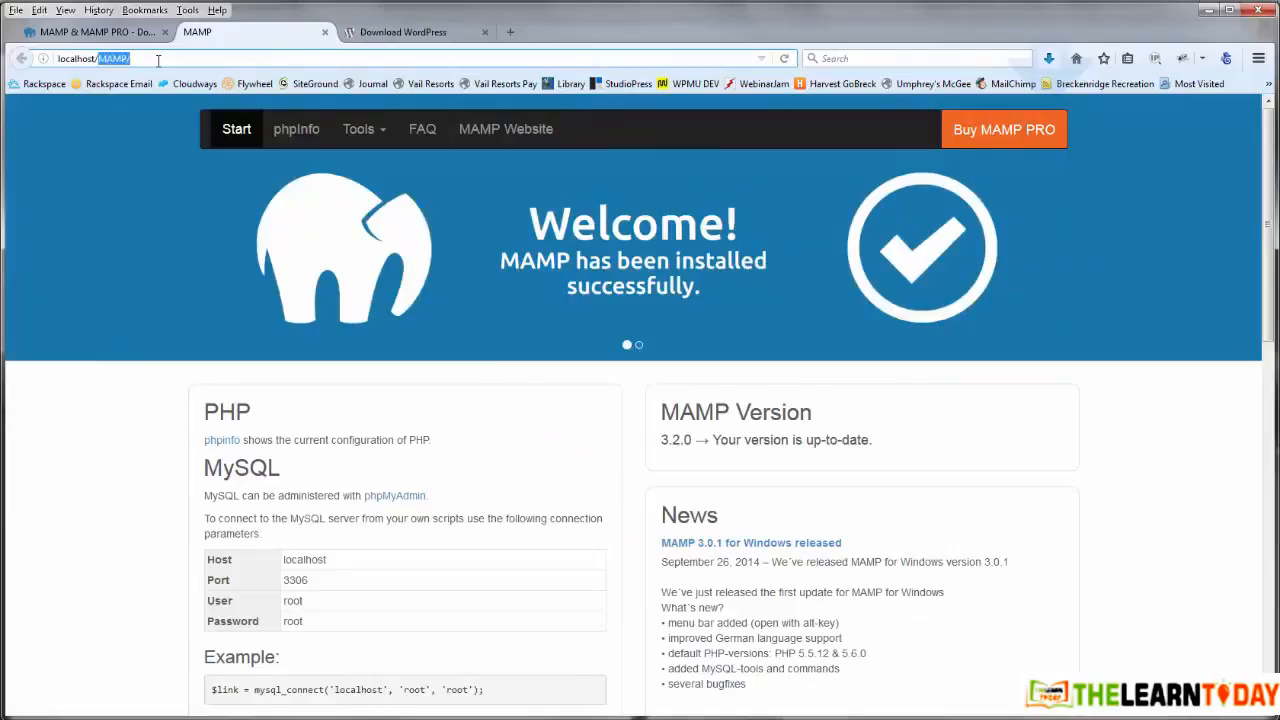
{"action": "type", "text": "wpdevcour"}
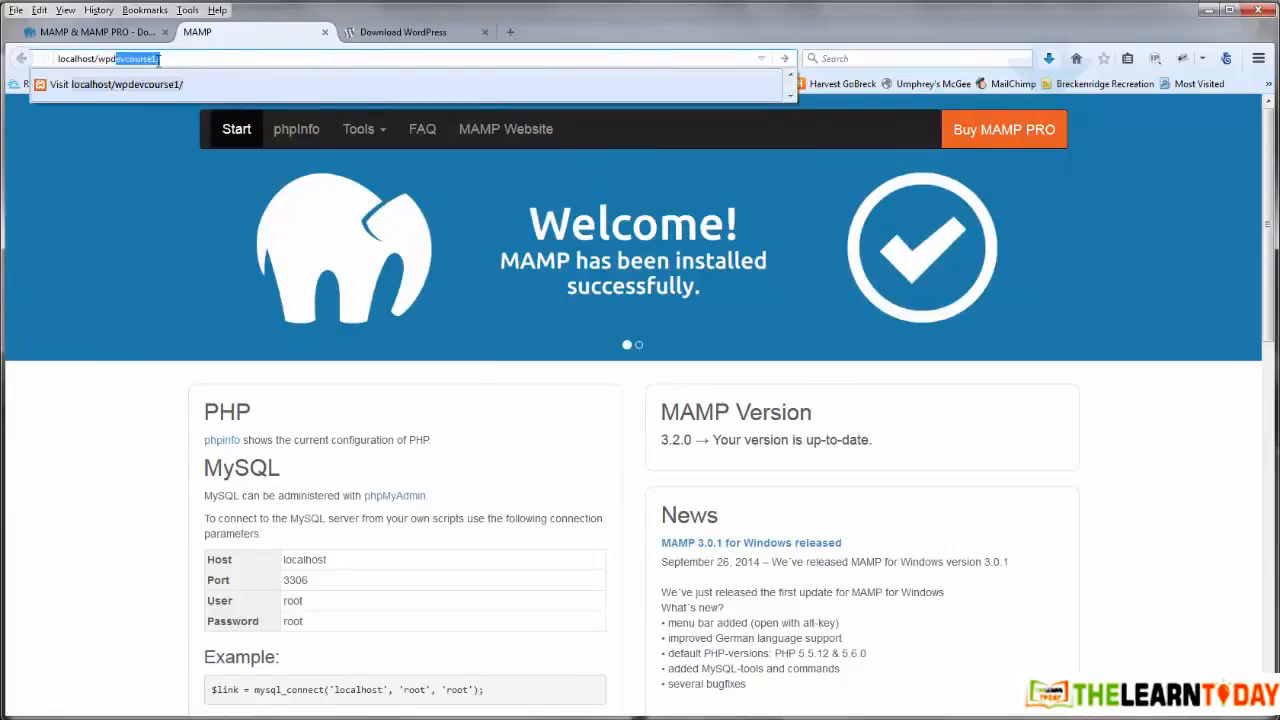
{"action": "type", "text": "se1"}
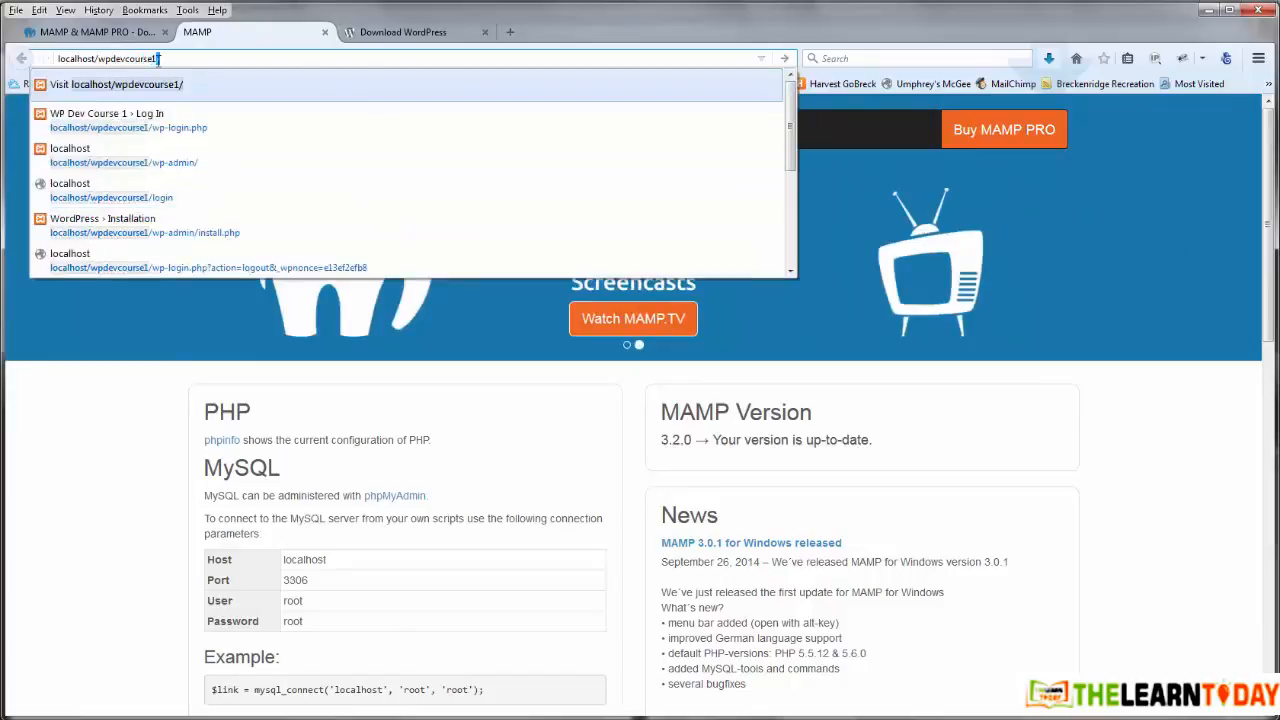
{"action": "key", "text": "Return"}
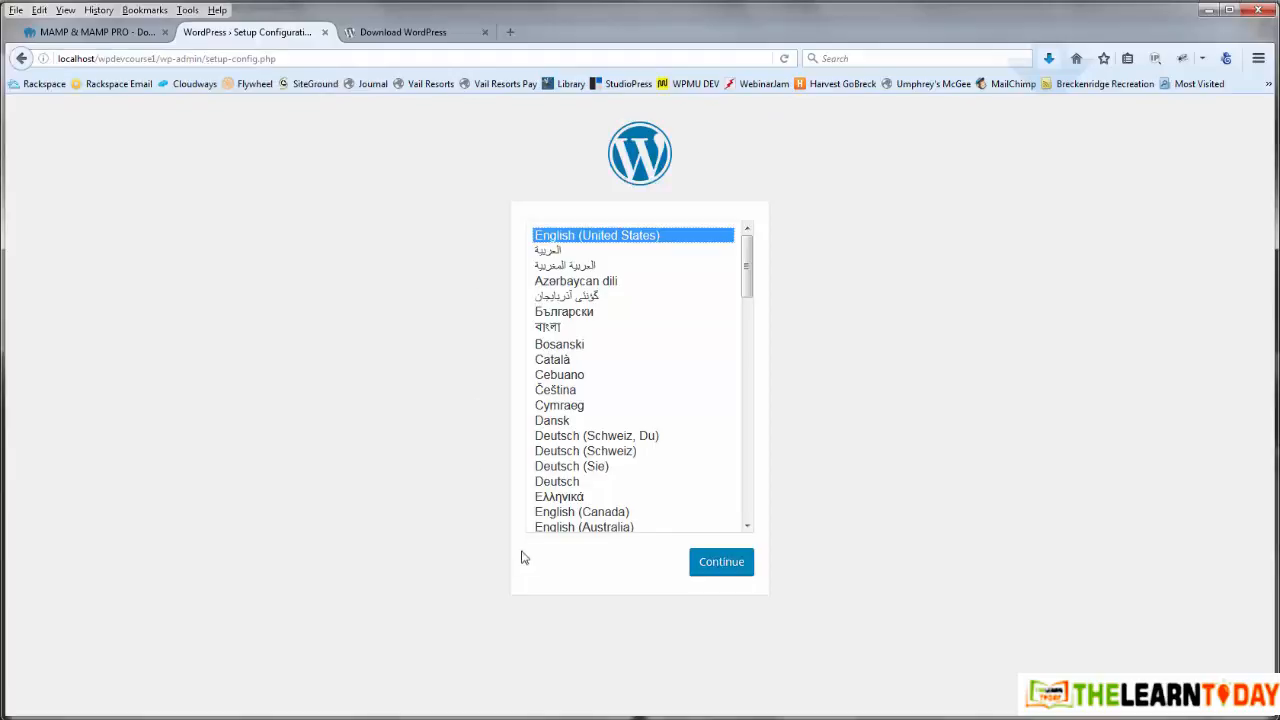
{"action": "left_click", "coordinate": [710, 566]}
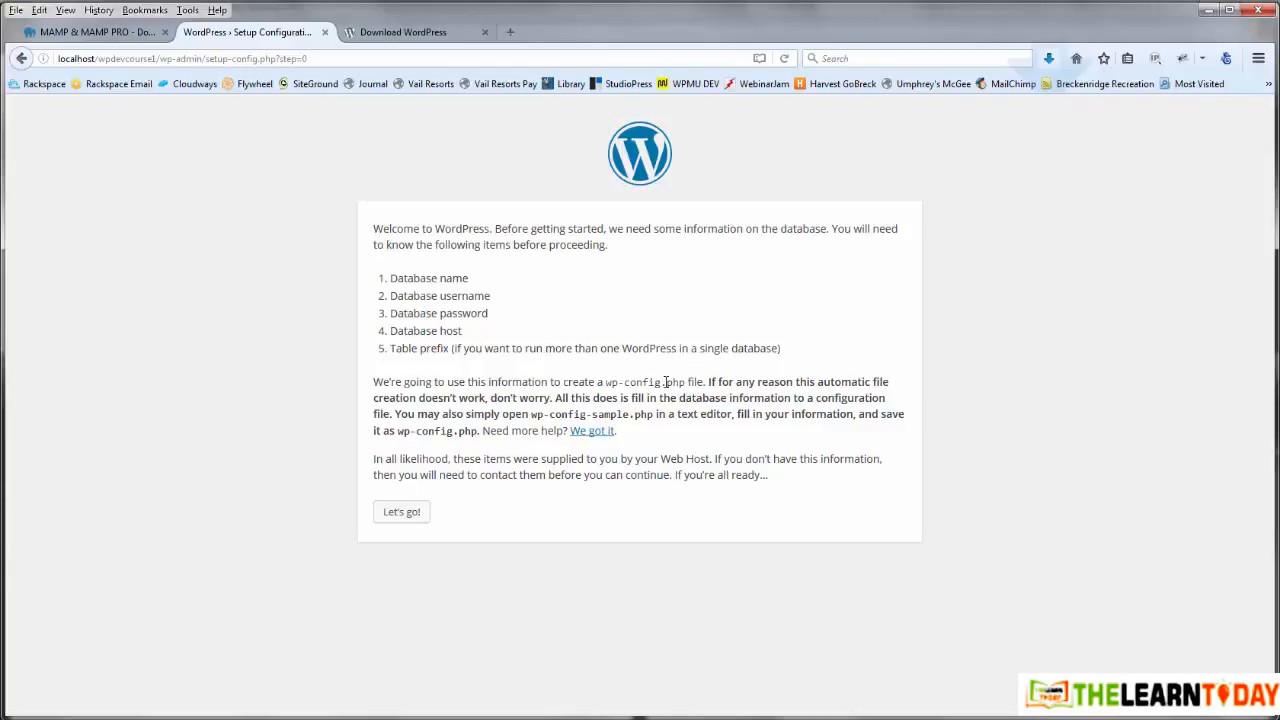
{"action": "left_click", "coordinate": [21, 58]}
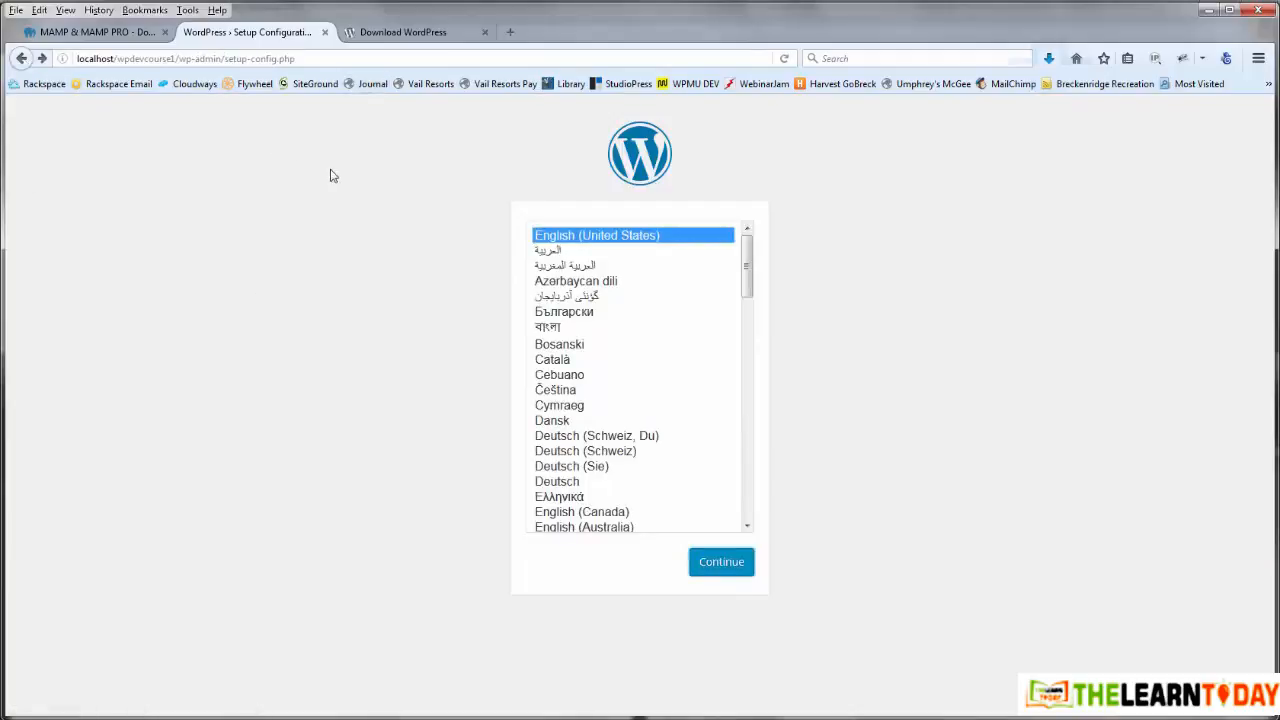
Step: Open wp-config-sample from the wpdevcourse1 folder in Atom using its right-click menu
{"action": "mouse_move", "coordinate": [70, 680]}
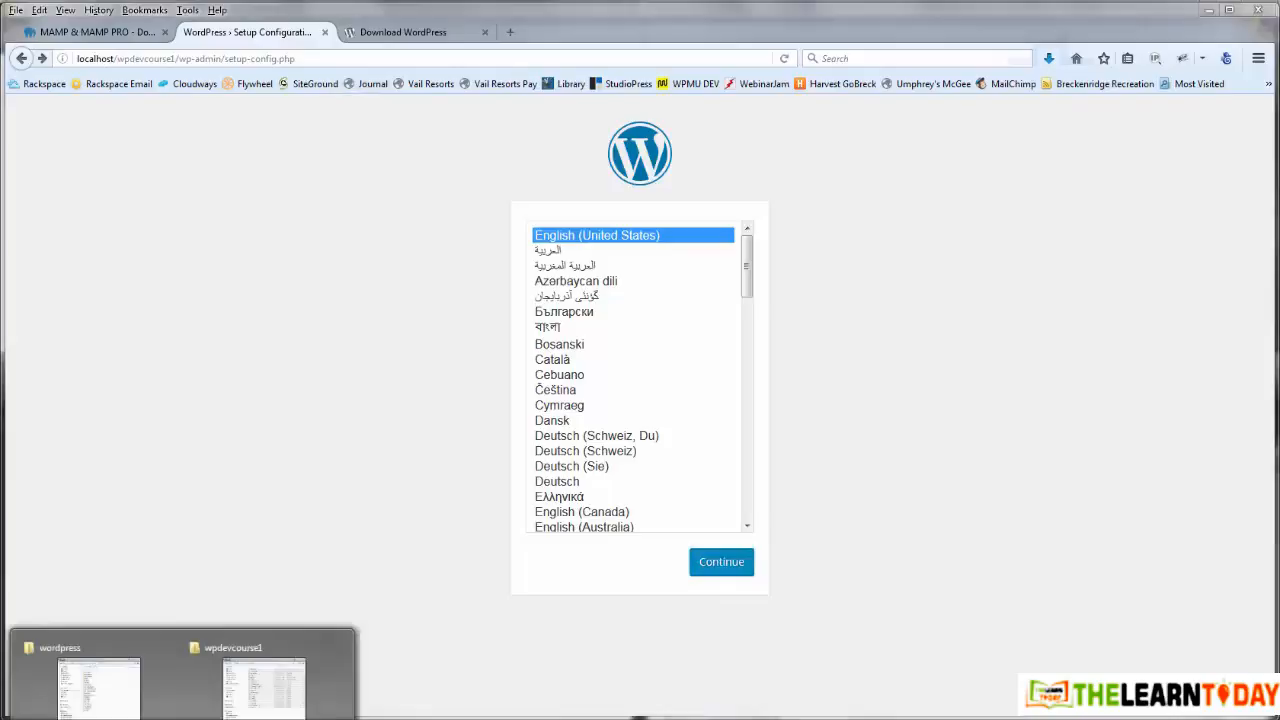
{"action": "left_click", "coordinate": [283, 688]}
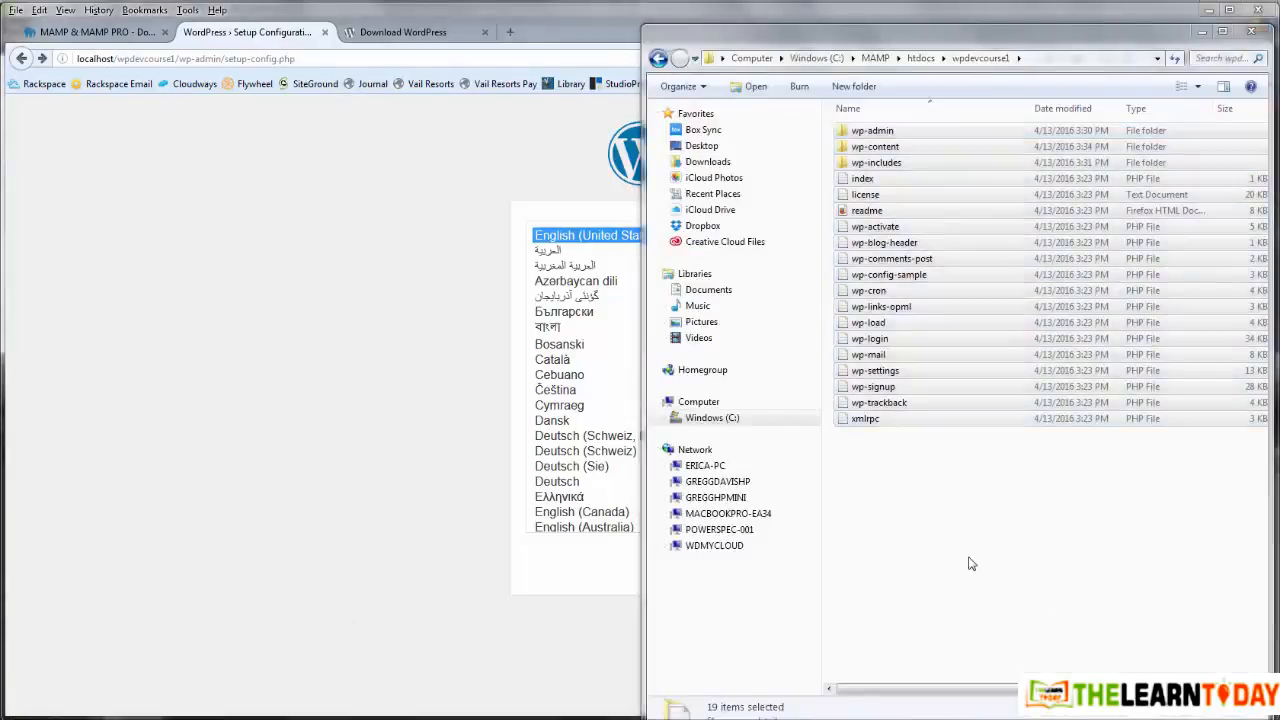
{"action": "left_click", "coordinate": [961, 430]}
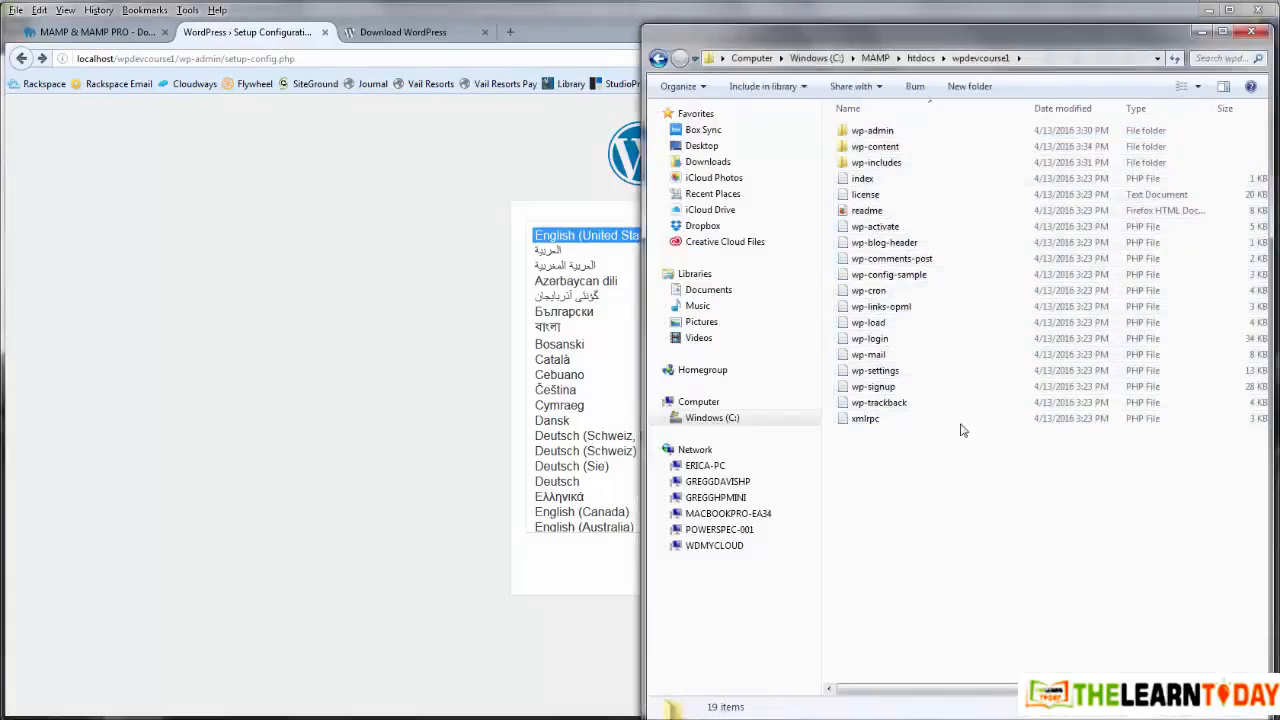
{"action": "left_click", "coordinate": [906, 276]}
{"action": "right_click", "coordinate": [906, 281]}
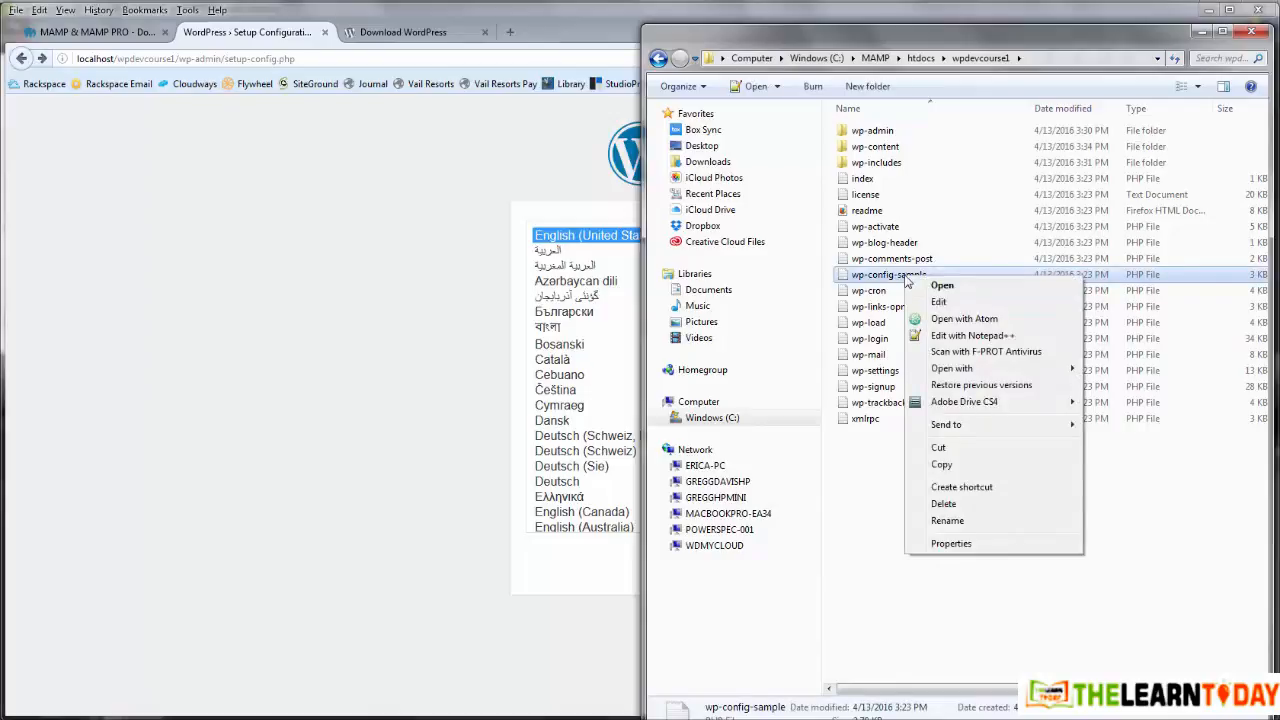
{"action": "left_click", "coordinate": [950, 320]}
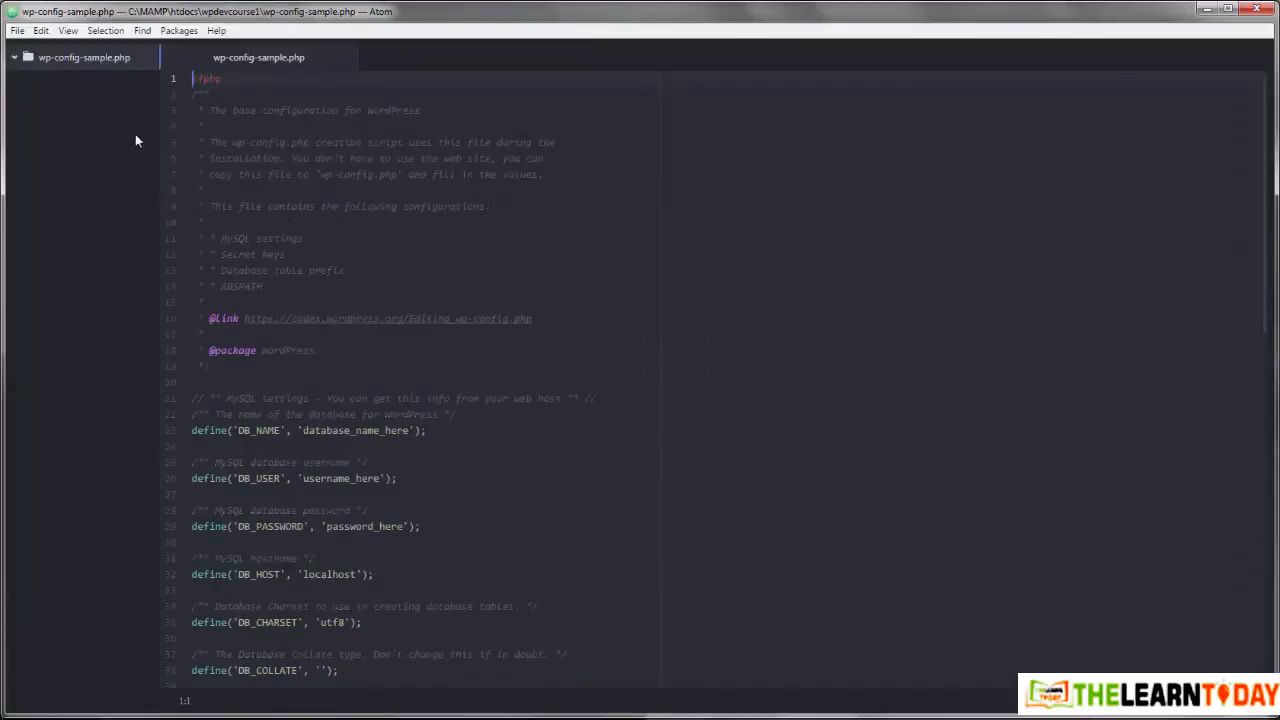
Step: Save the sample configuration as wp-config.php in the wpdevcourse1 folder
{"action": "left_click", "coordinate": [17, 30]}
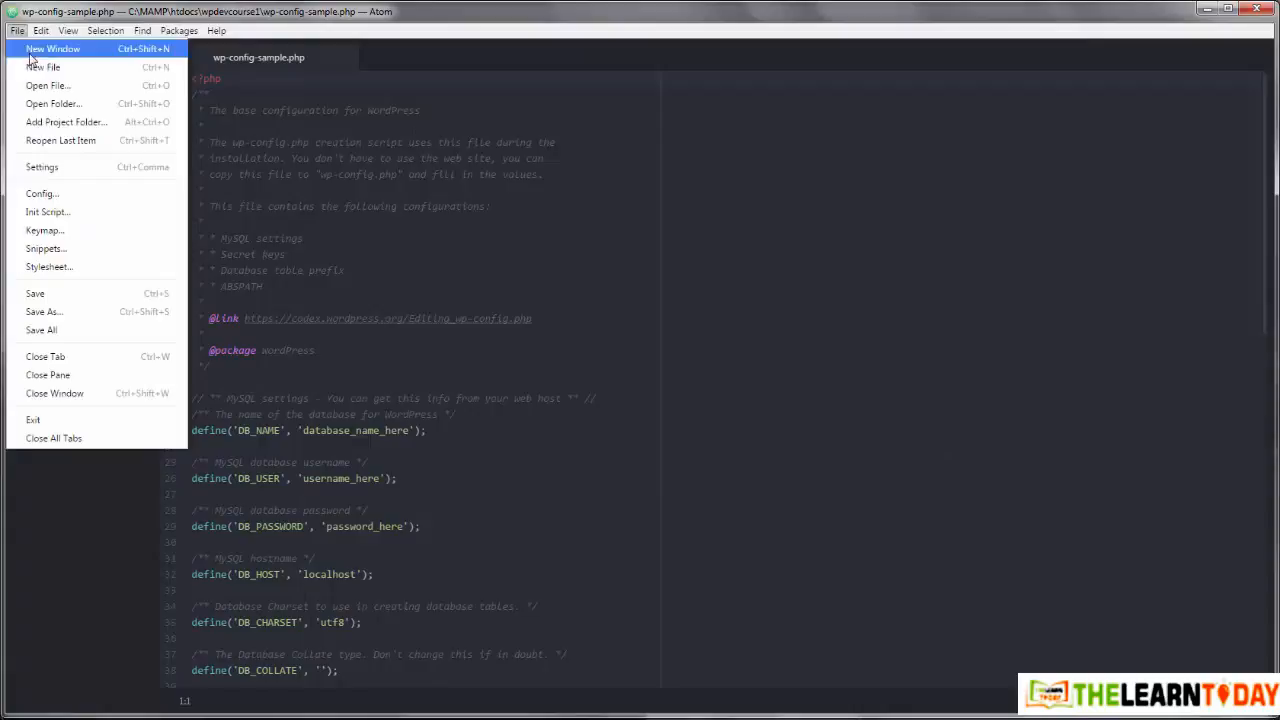
{"action": "left_click", "coordinate": [42, 312]}
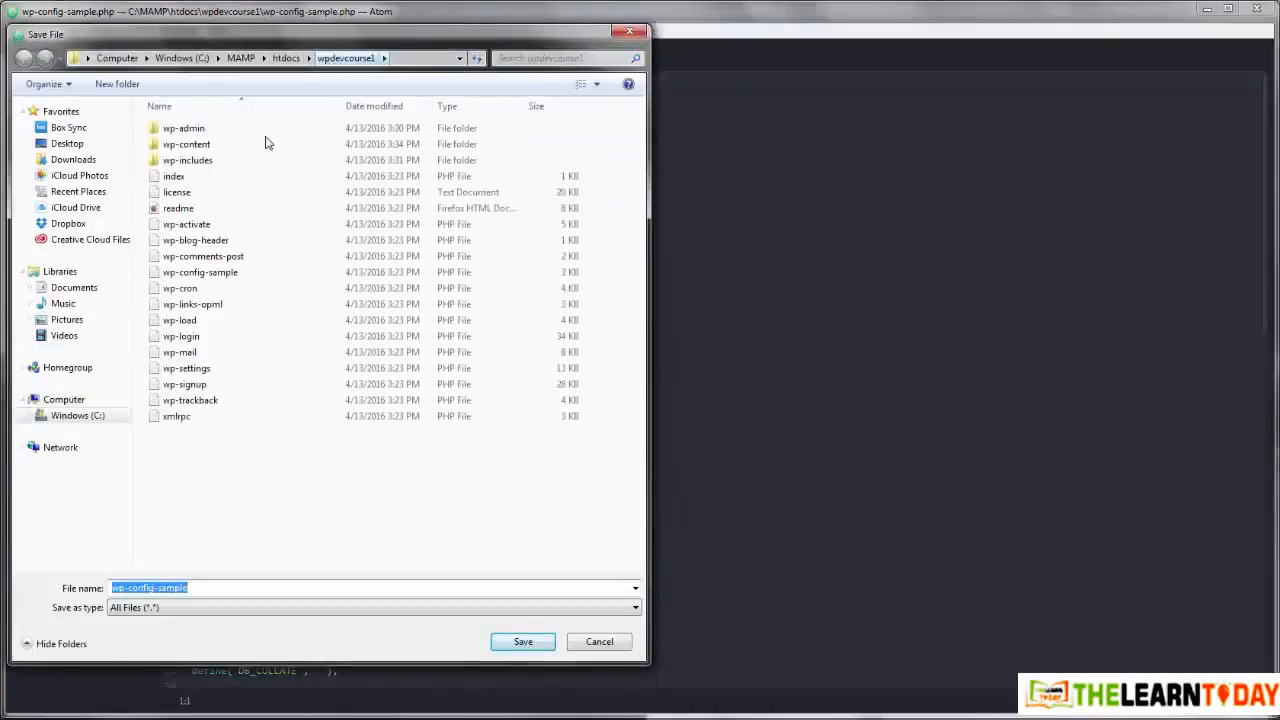
{"action": "left_click", "coordinate": [162, 588]}
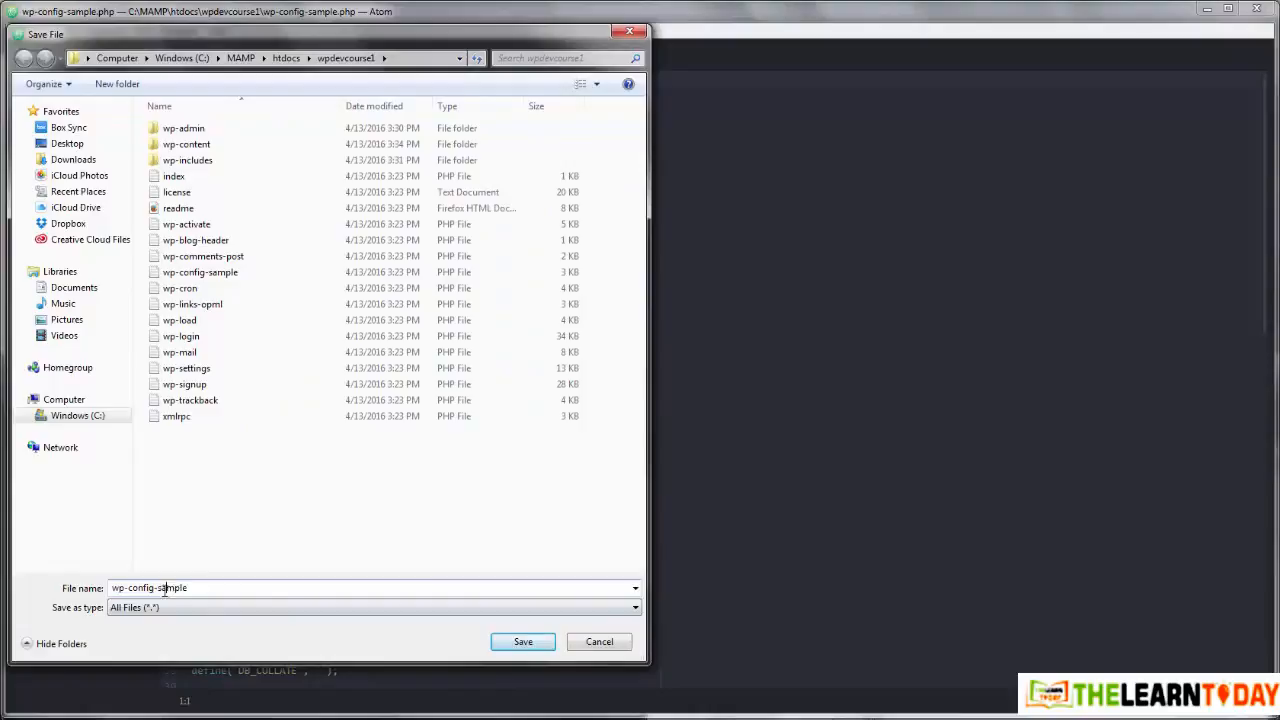
{"action": "left_click_drag", "start_coordinate": [157, 588], "coordinate": [209, 588]}
{"action": "key", "text": "BackSpace"}
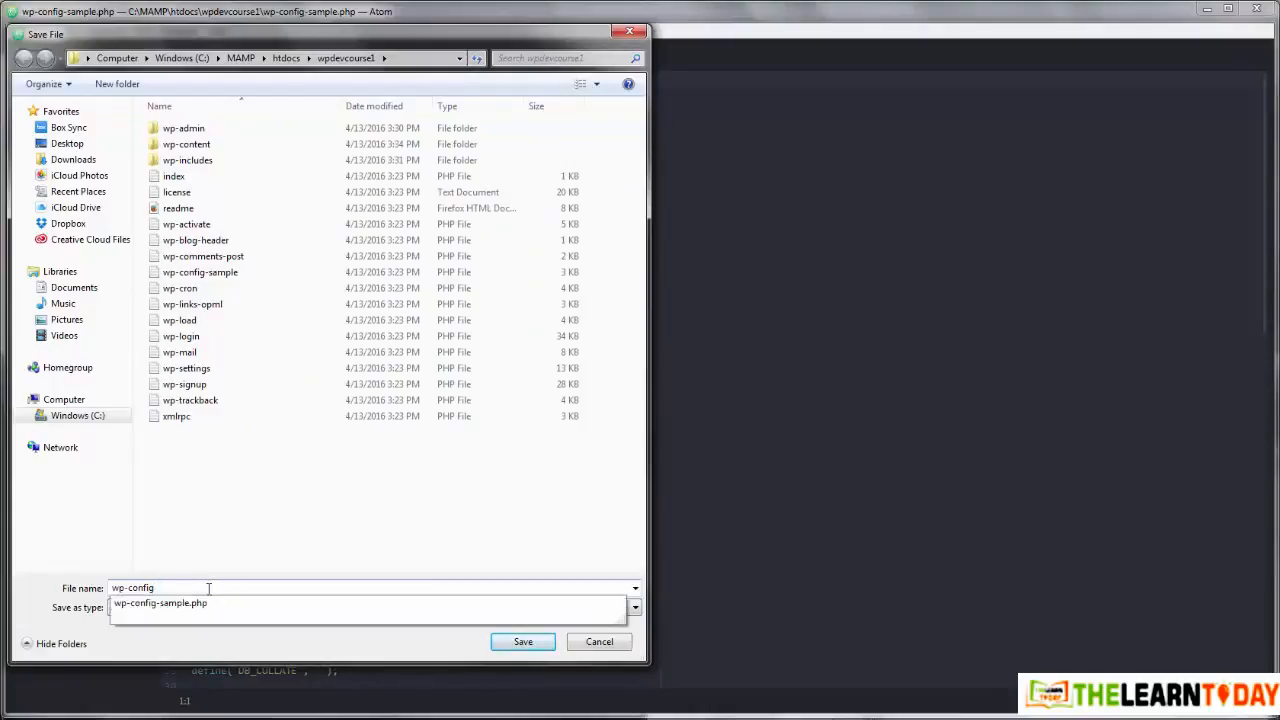
{"action": "type", "text": ".php"}
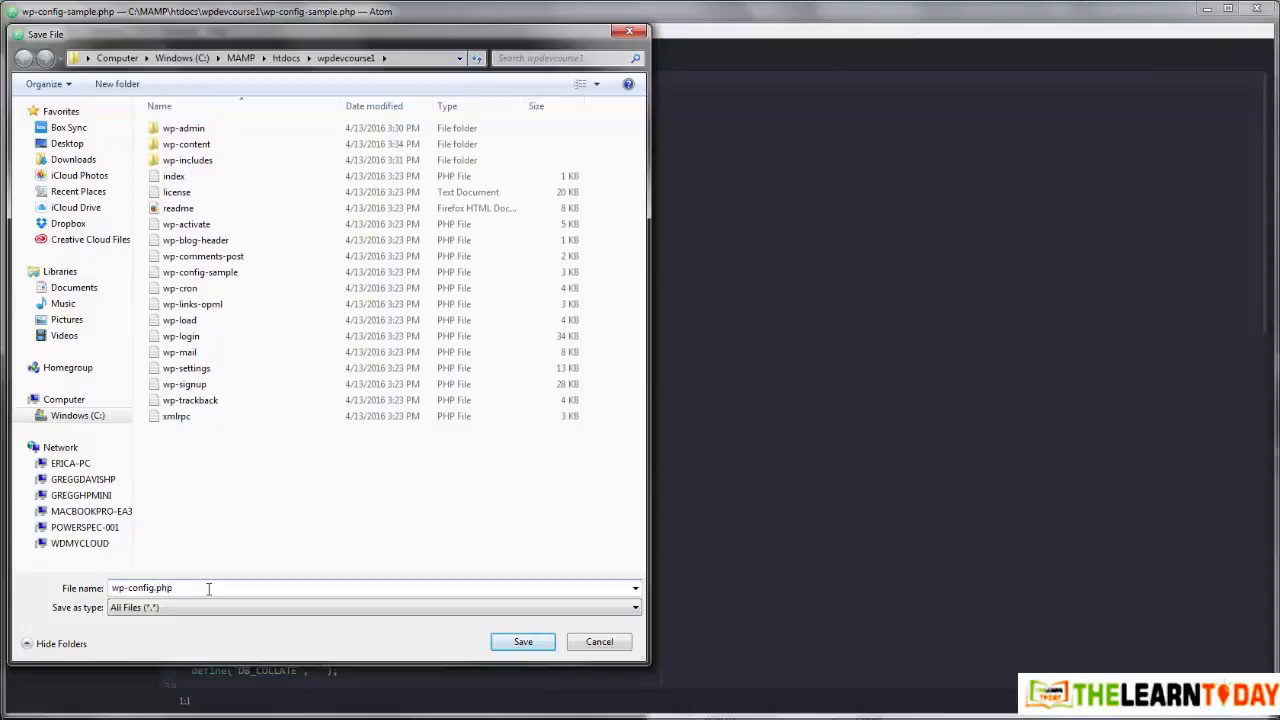
{"action": "left_click", "coordinate": [512, 644]}
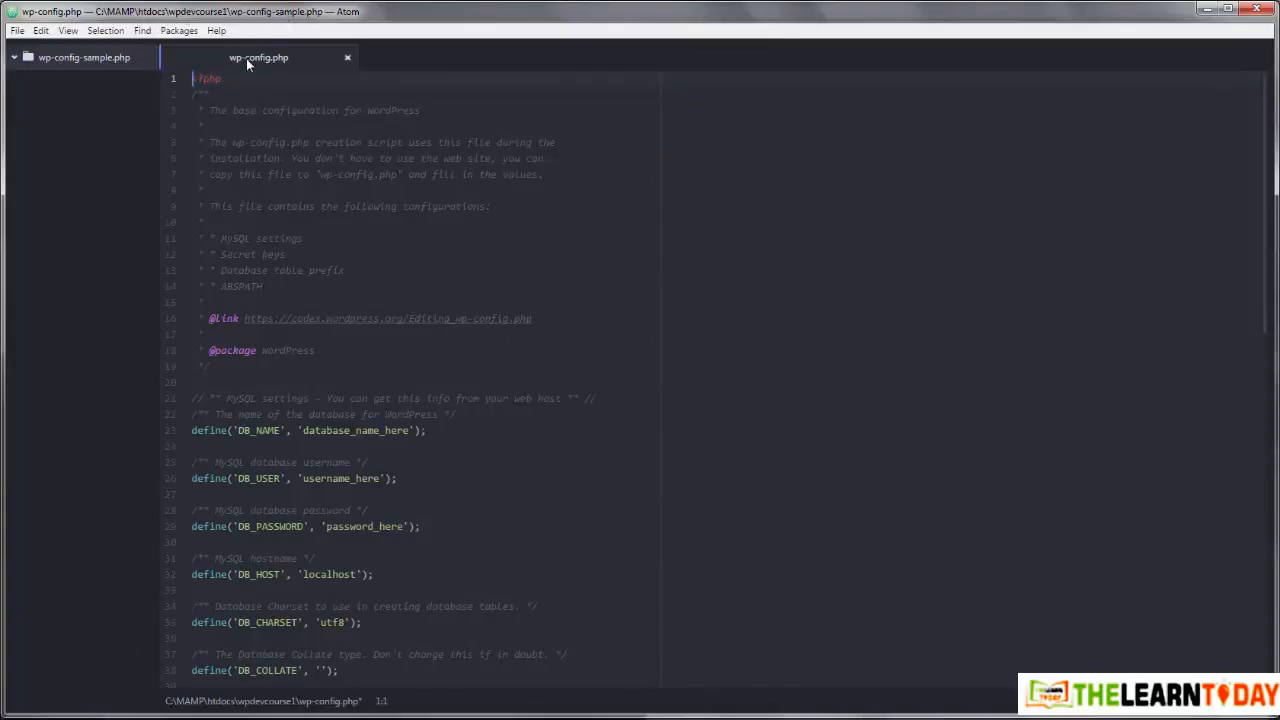
{"action": "left_click", "coordinate": [110, 59]}
{"action": "scroll", "coordinate": [690, 258], "scroll_direction": "down", "scroll_amount": 2}
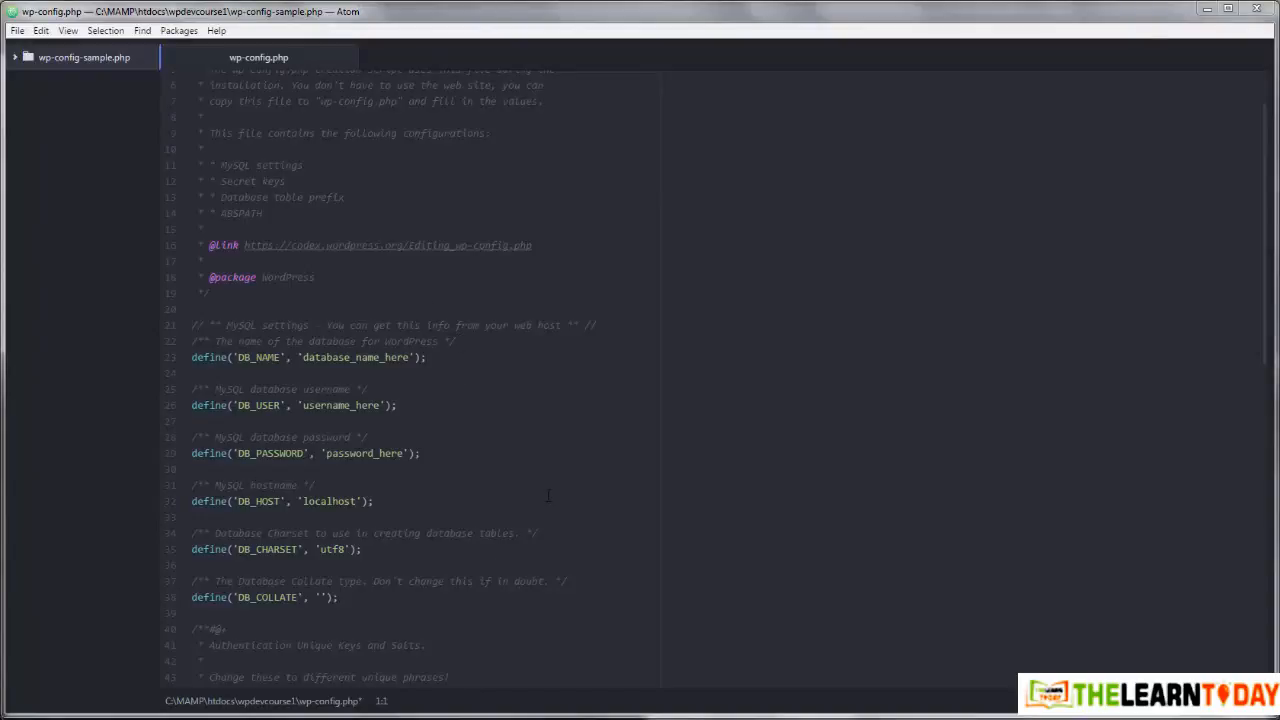
Step: Close MAMP Preferences and open the MAMP start page in Firefox
{"action": "left_click", "coordinate": [541, 719]}
{"action": "left_click", "coordinate": [622, 688]}
{"action": "left_click", "coordinate": [541, 719]}
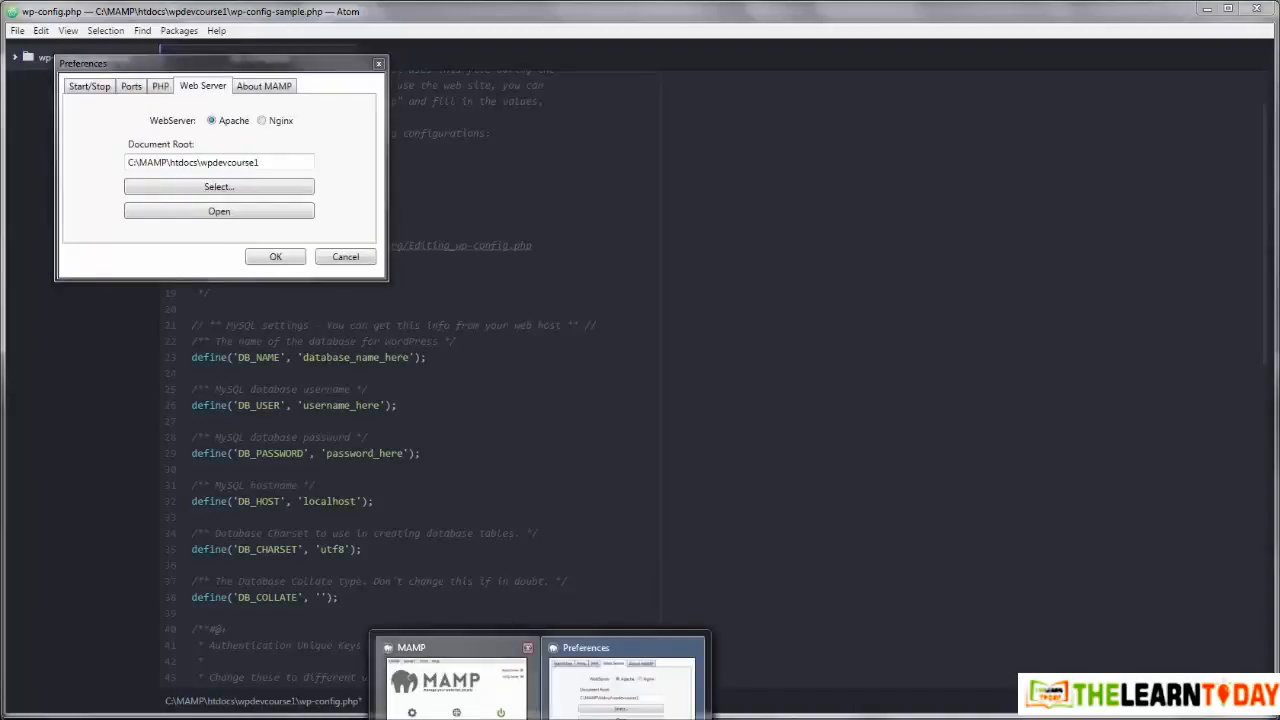
{"action": "left_click", "coordinate": [455, 680]}
{"action": "left_click", "coordinate": [378, 64]}
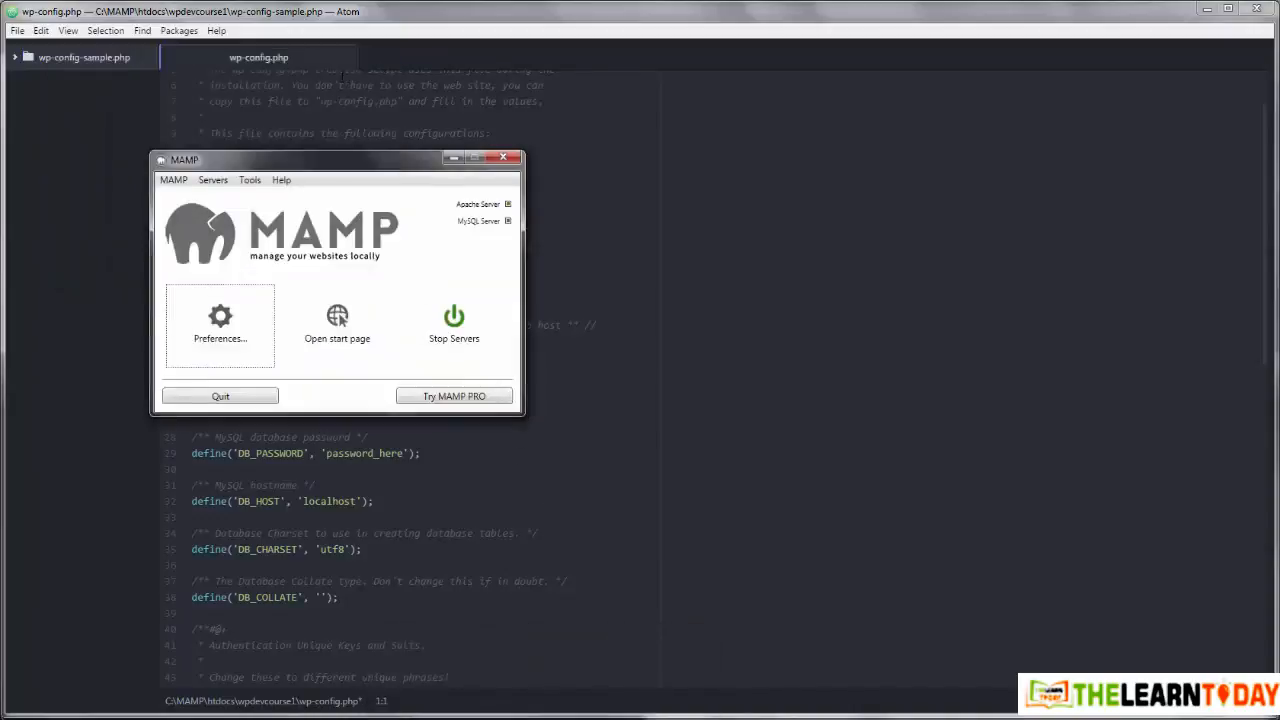
{"action": "left_click", "coordinate": [337, 323]}
{"action": "mouse_move", "coordinate": [209, 719]}
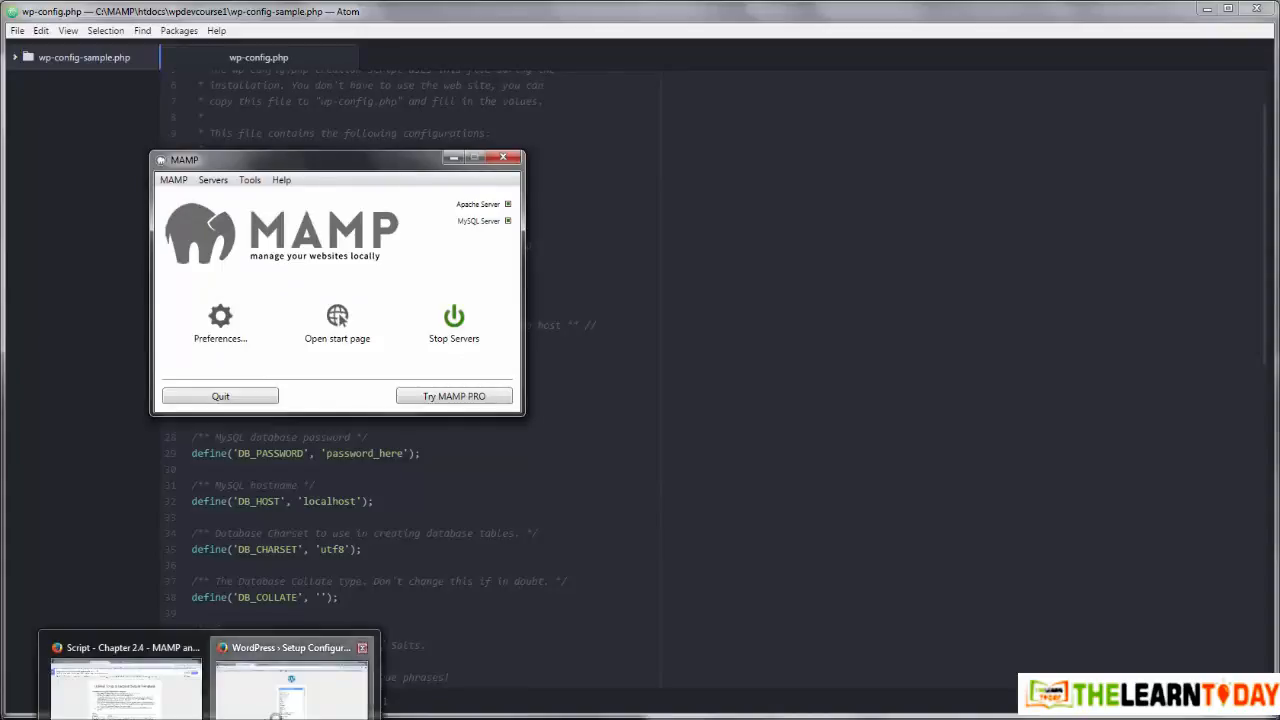
{"action": "left_click", "coordinate": [291, 684]}
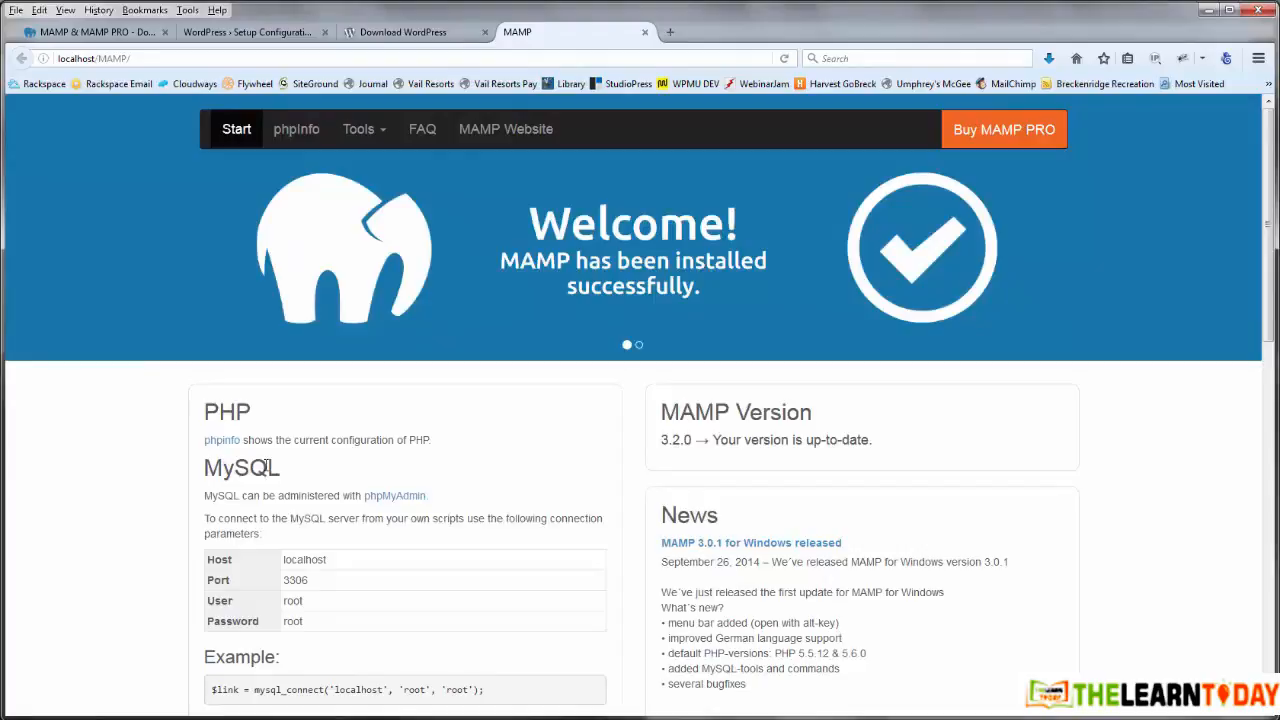
Step: Create a database named wpdevcourse1 in phpMyAdmin and open it, confirming it has no tables
{"action": "left_click", "coordinate": [395, 496]}
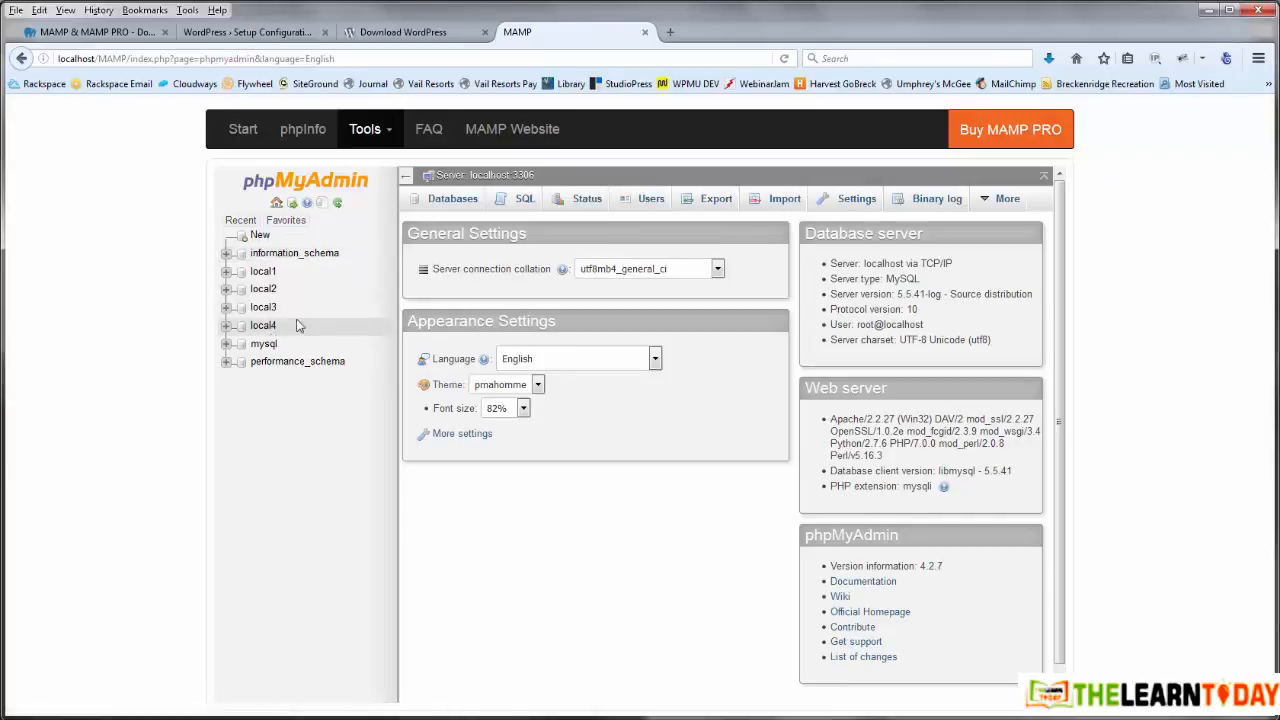
{"action": "left_click", "coordinate": [304, 225]}
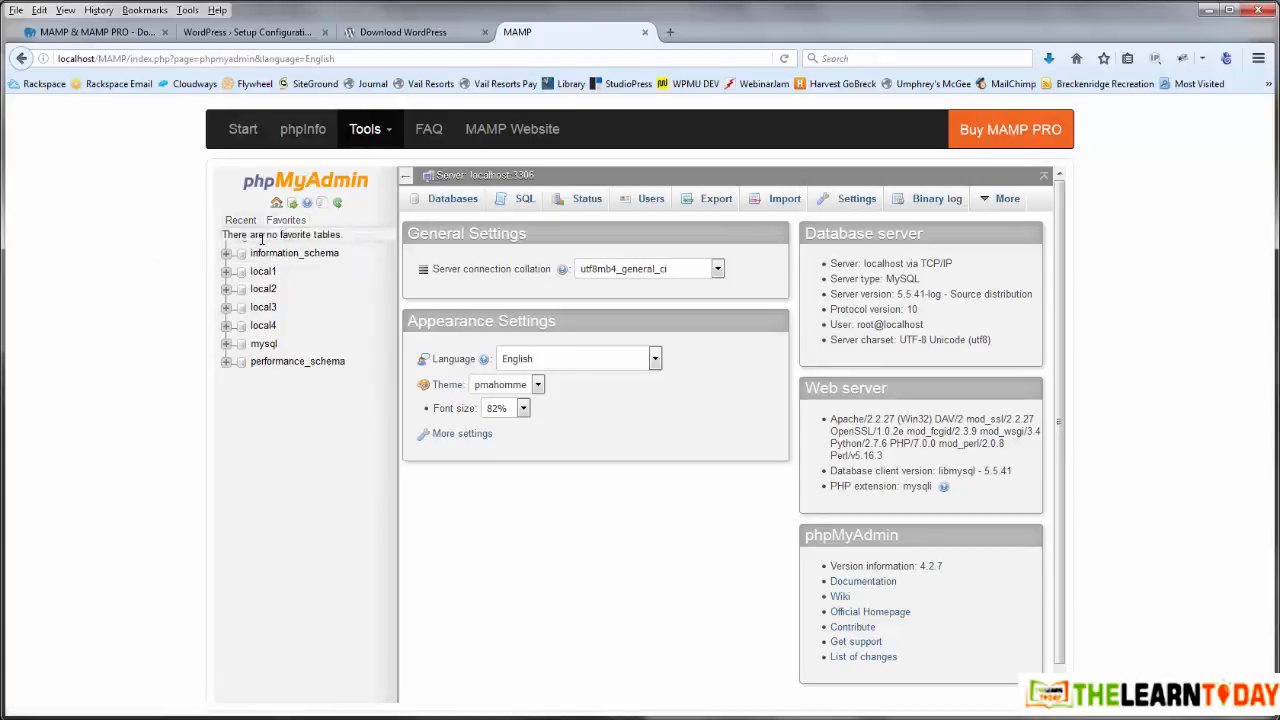
{"action": "left_click", "coordinate": [259, 236]}
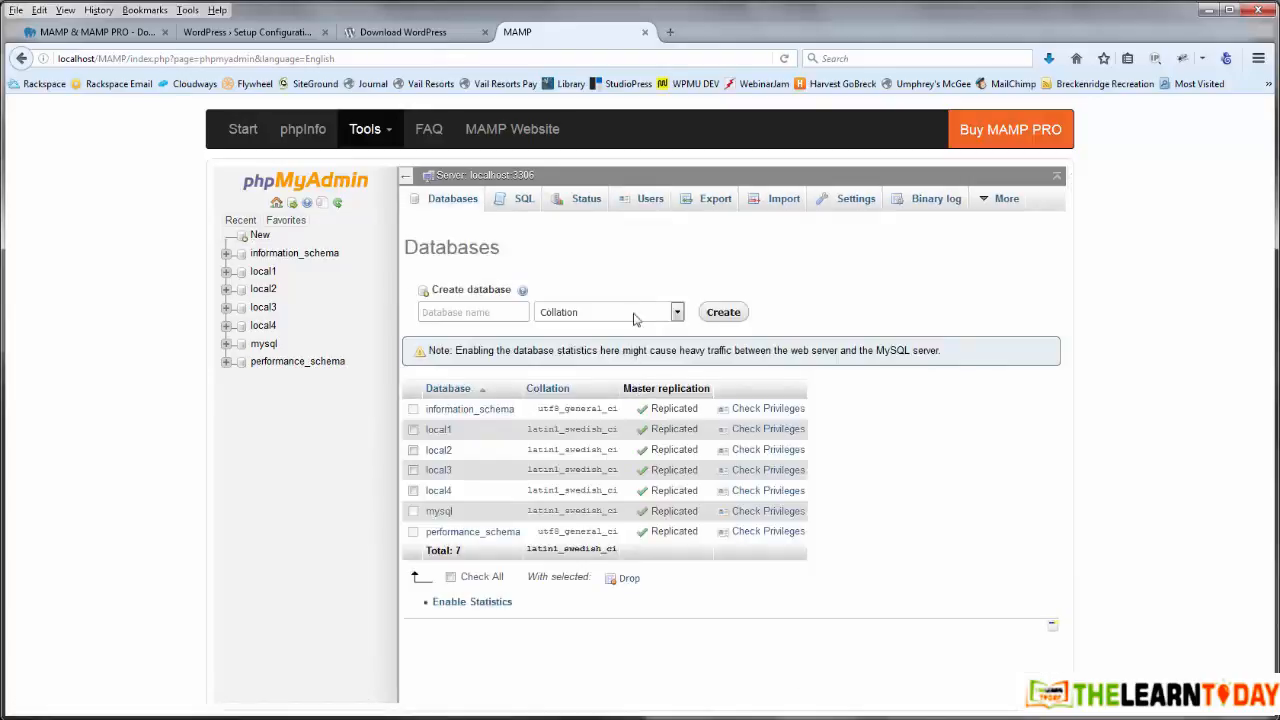
{"action": "left_click", "coordinate": [472, 312]}
{"action": "type", "text": "wpdevcourse1"}
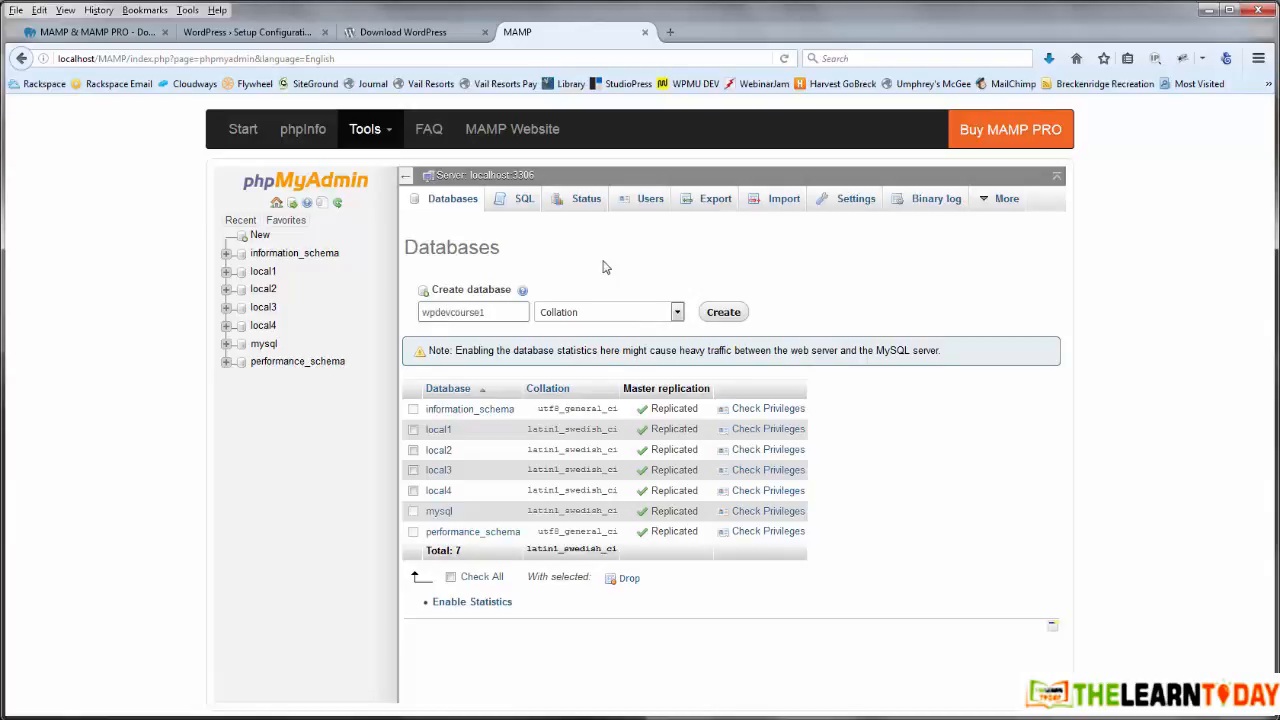
{"action": "left_click", "coordinate": [722, 312]}
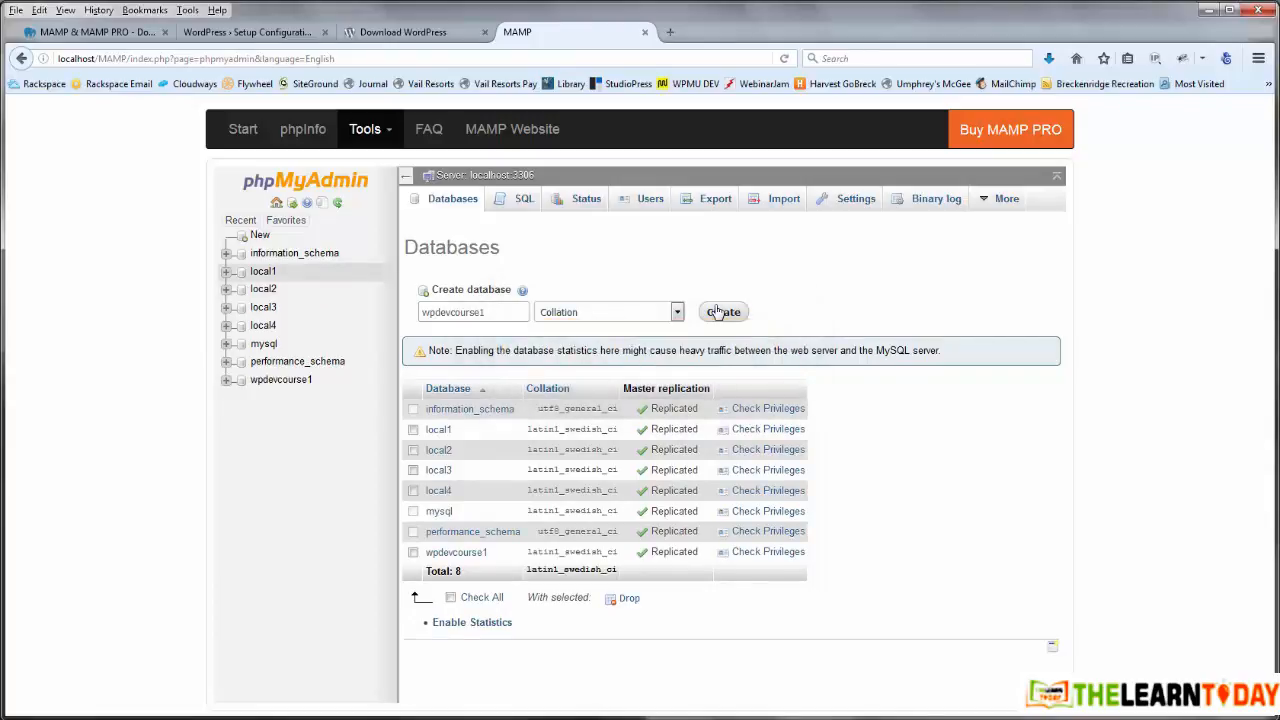
{"action": "left_click", "coordinate": [281, 380]}
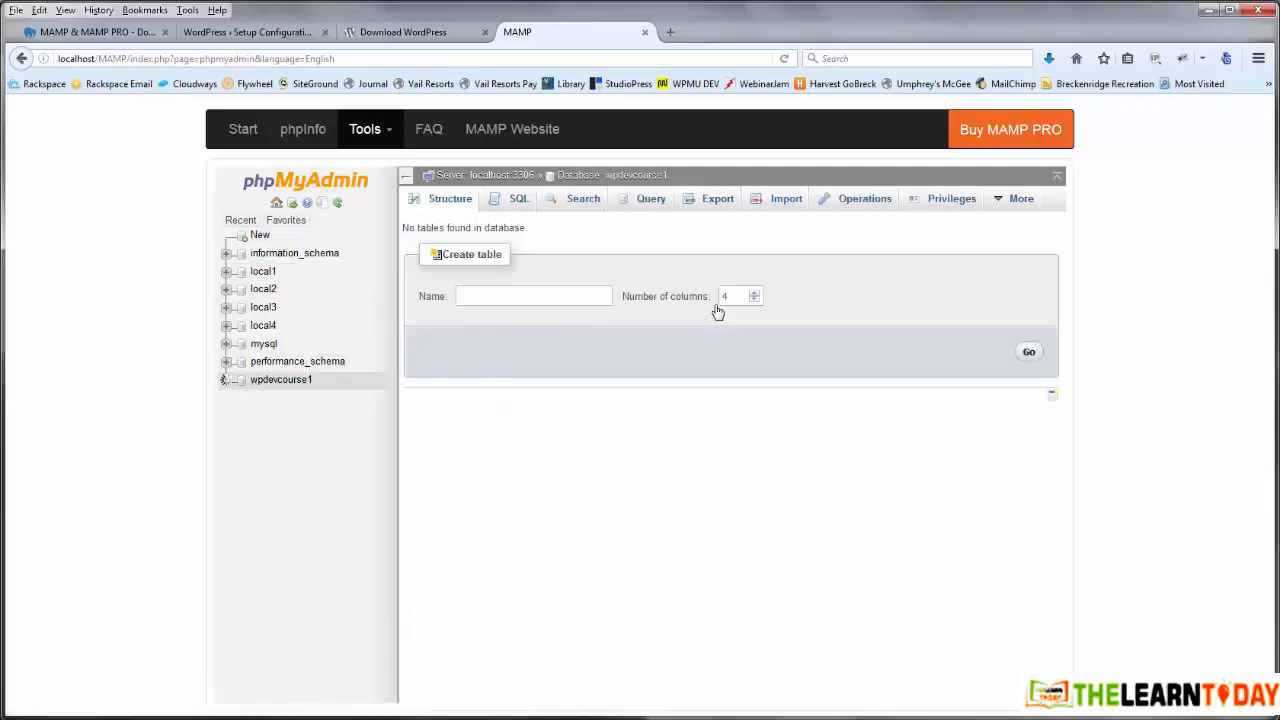
{"action": "left_click_drag", "start_coordinate": [528, 228], "coordinate": [401, 228]}
{"action": "left_click", "coordinate": [717, 312]}
{"action": "key", "text": "alt+Tab"}
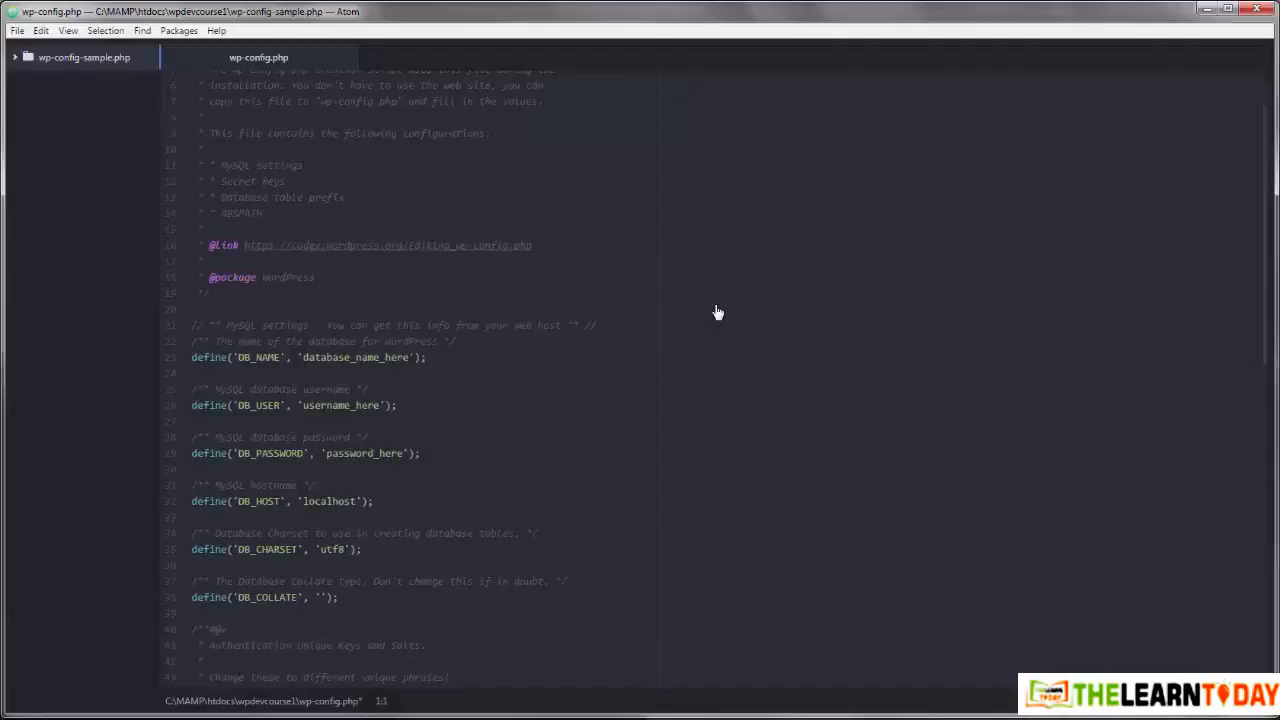
{"action": "left_click_drag", "start_coordinate": [303, 357], "coordinate": [403, 357]}
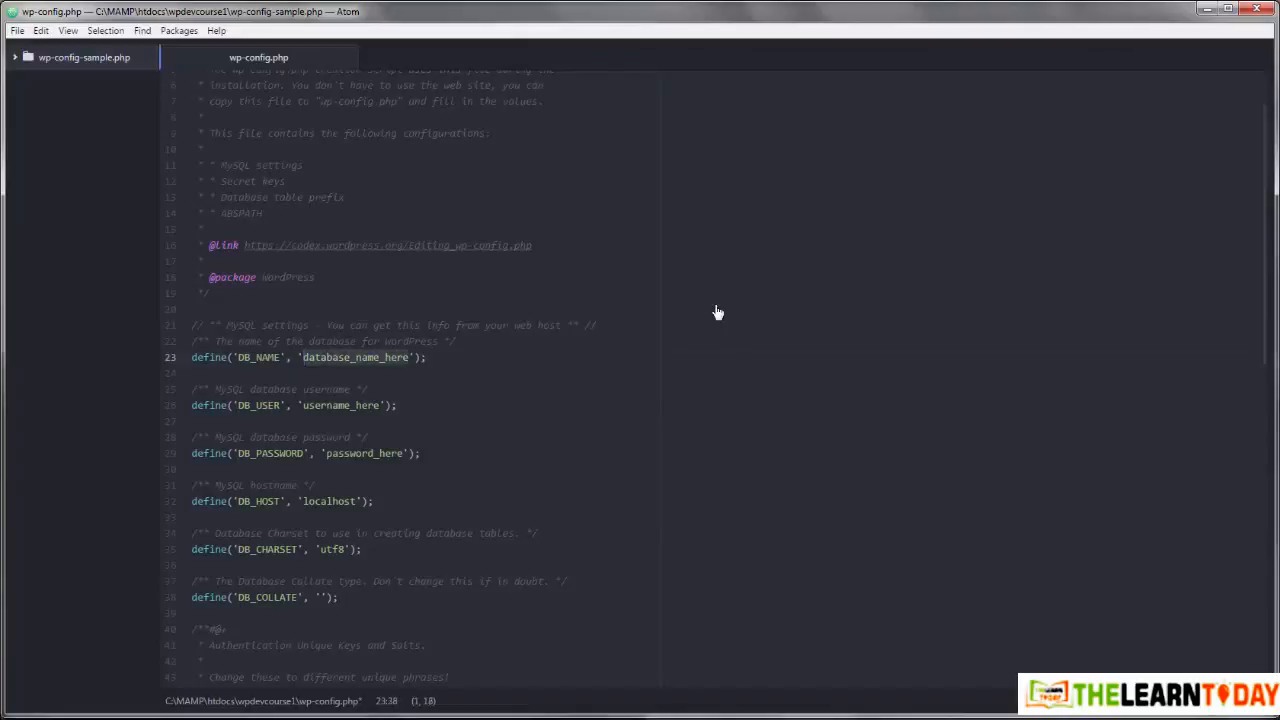
{"action": "type", "text": "wpdevcour"}
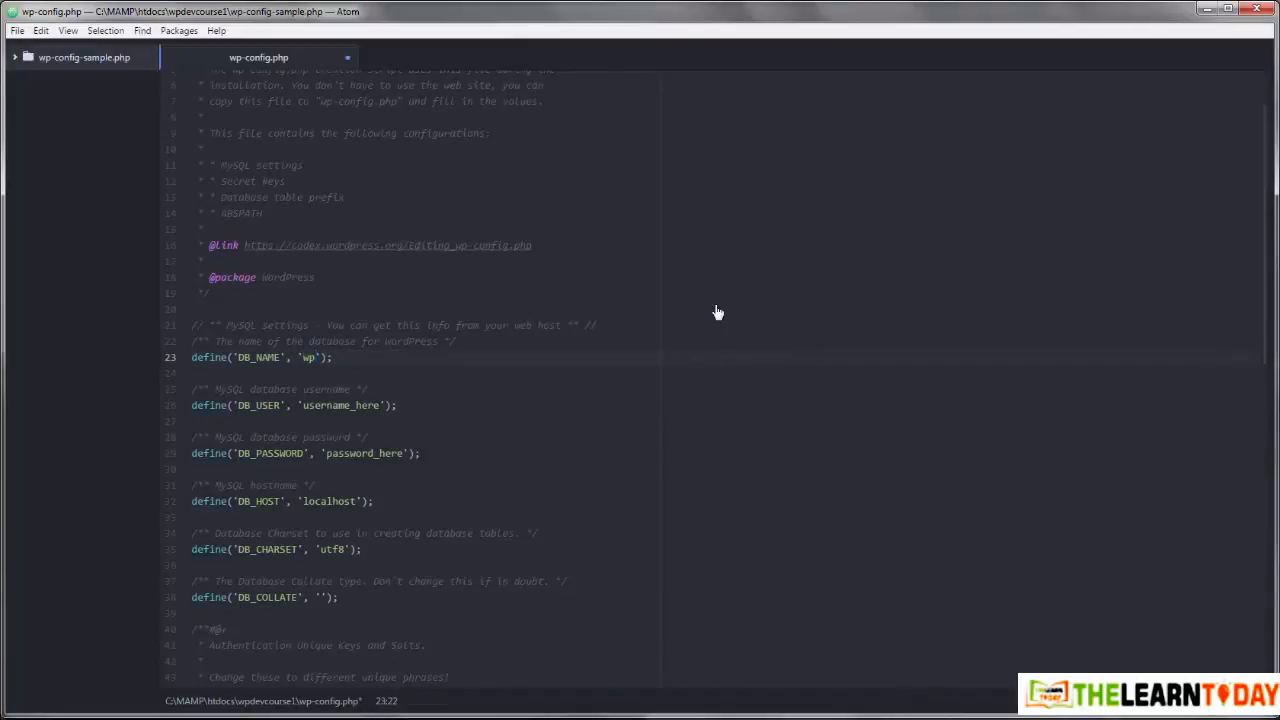
{"action": "type", "text": "se1"}
{"action": "left_click_drag", "start_coordinate": [303, 405], "coordinate": [380, 405]}
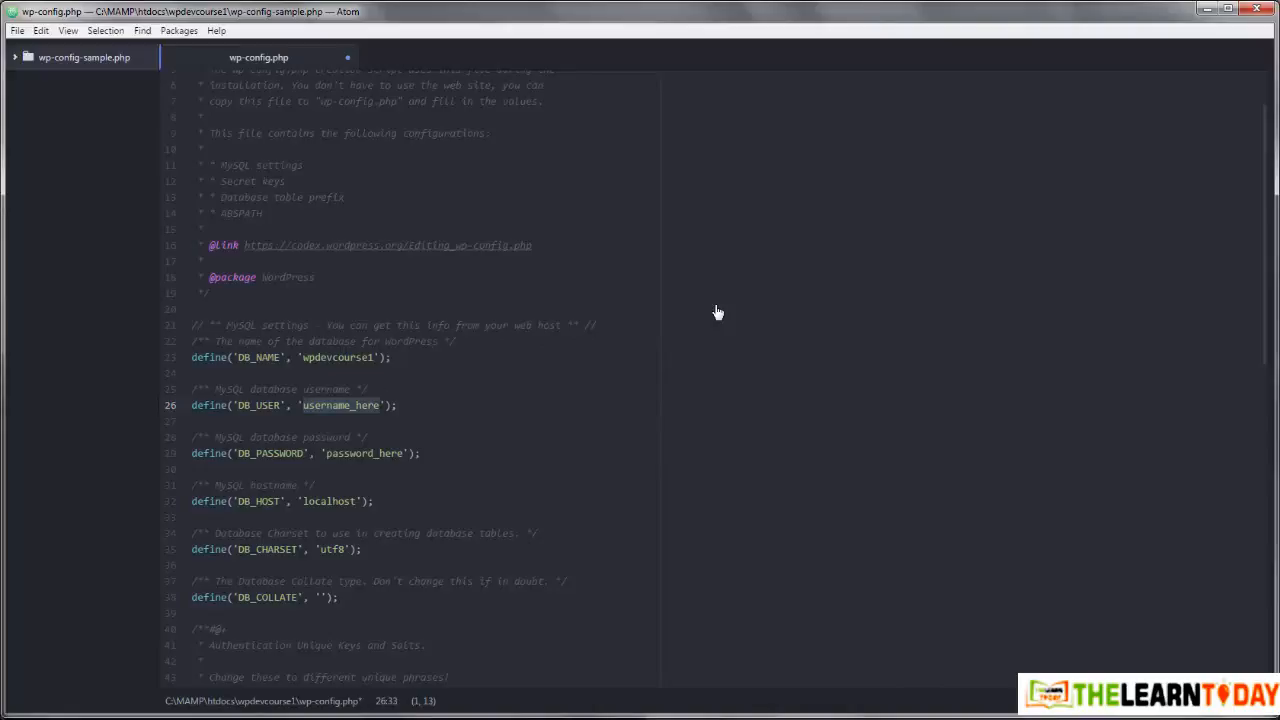
{"action": "type", "text": "root"}
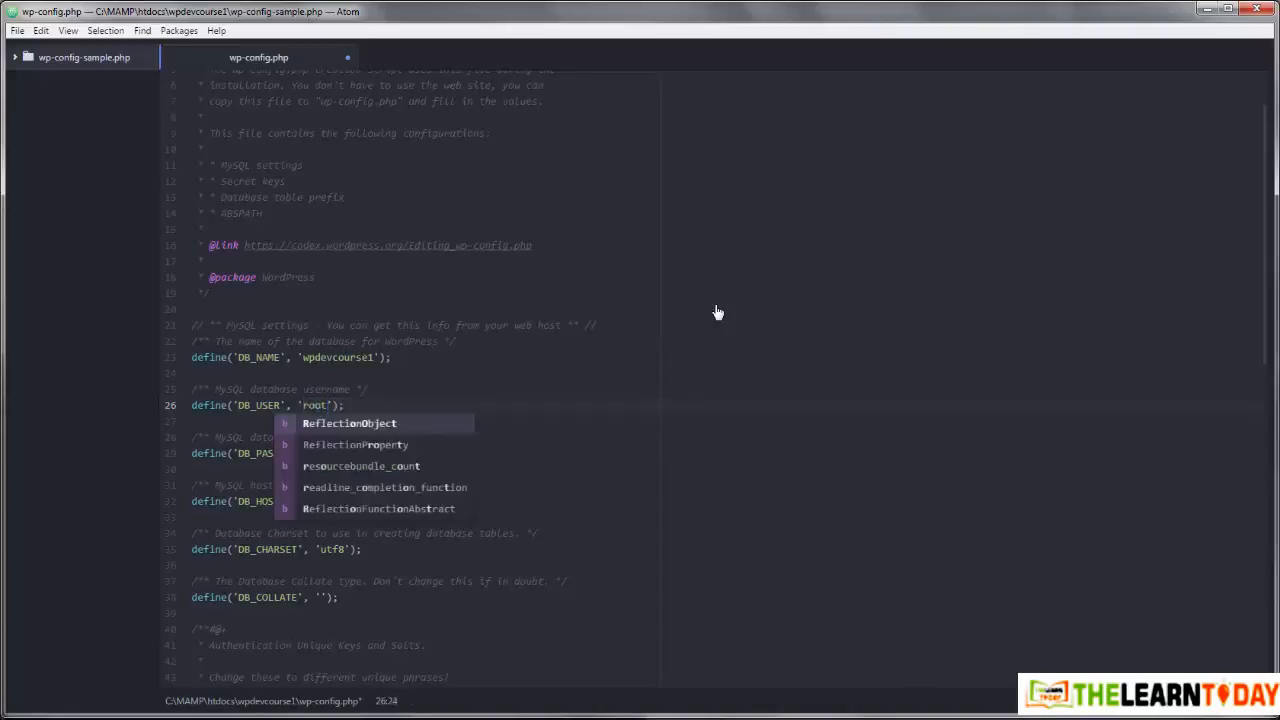
{"action": "left_click", "coordinate": [370, 389]}
{"action": "left_click_drag", "start_coordinate": [326, 453], "coordinate": [402, 453]}
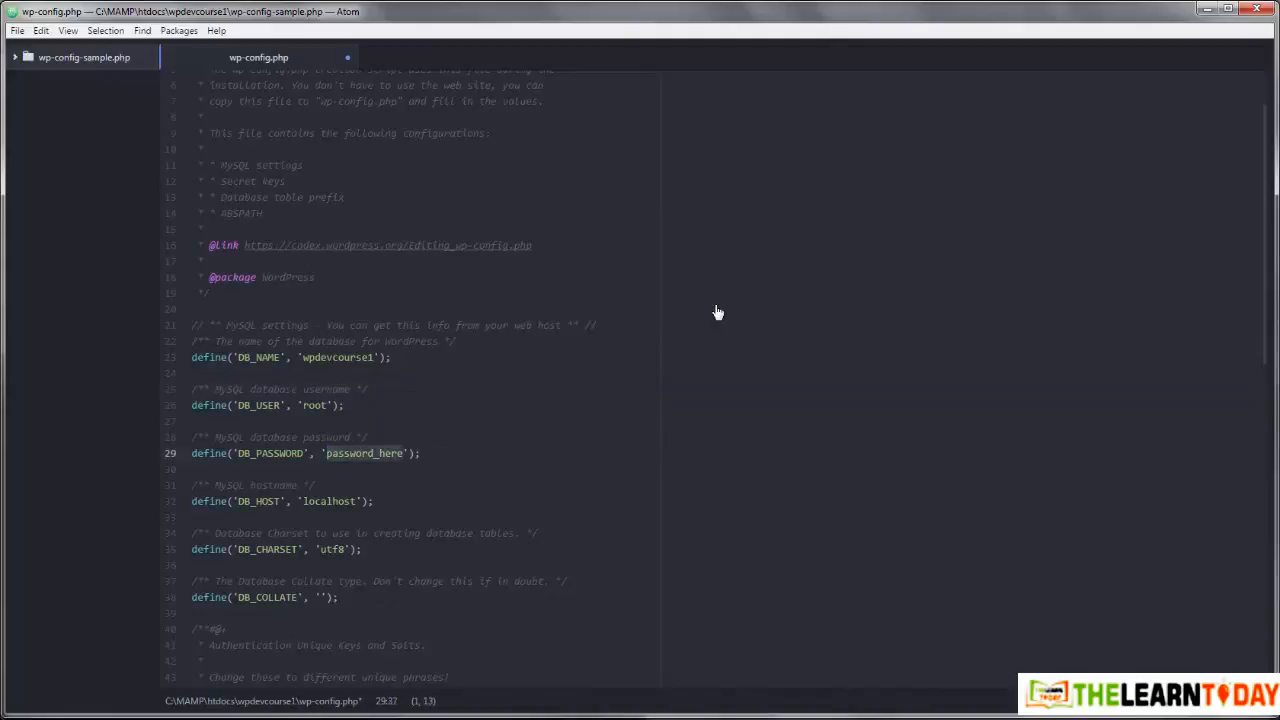
{"action": "type", "text": "root"}
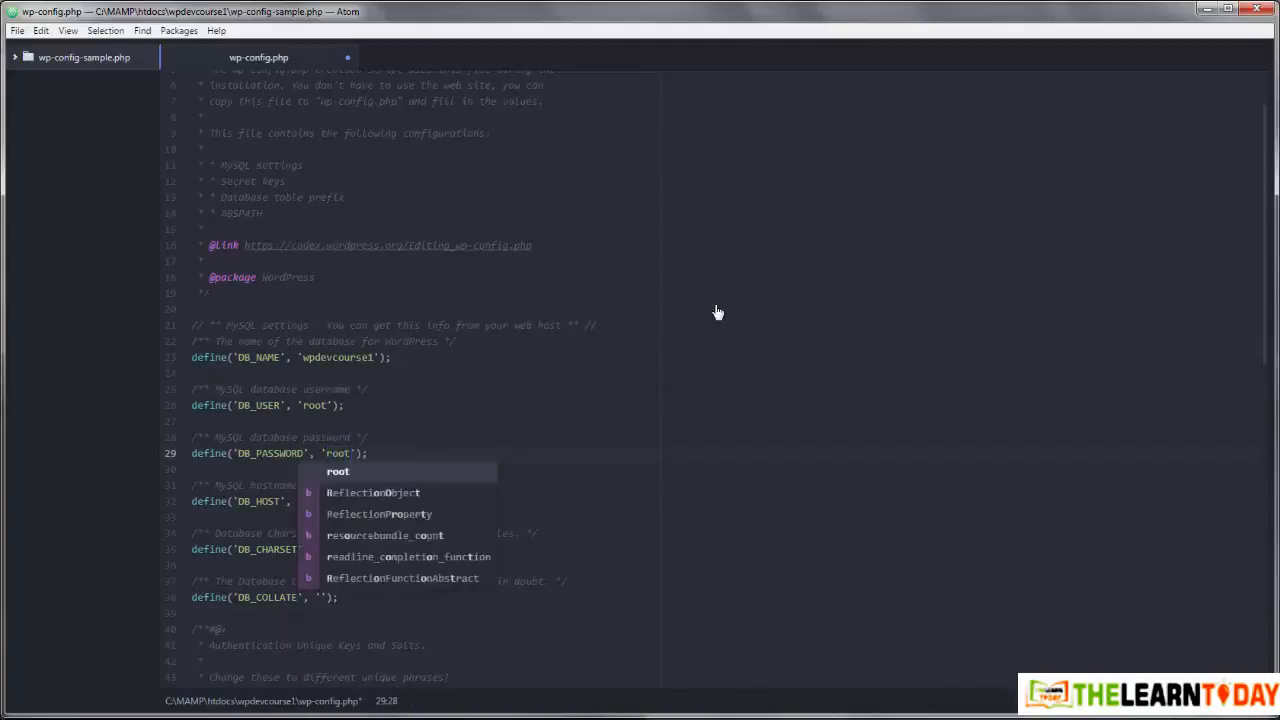
{"action": "key", "text": "Escape"}
{"action": "key", "text": "Up"}
{"action": "key", "text": "Up"}
{"action": "key", "text": "Up"}
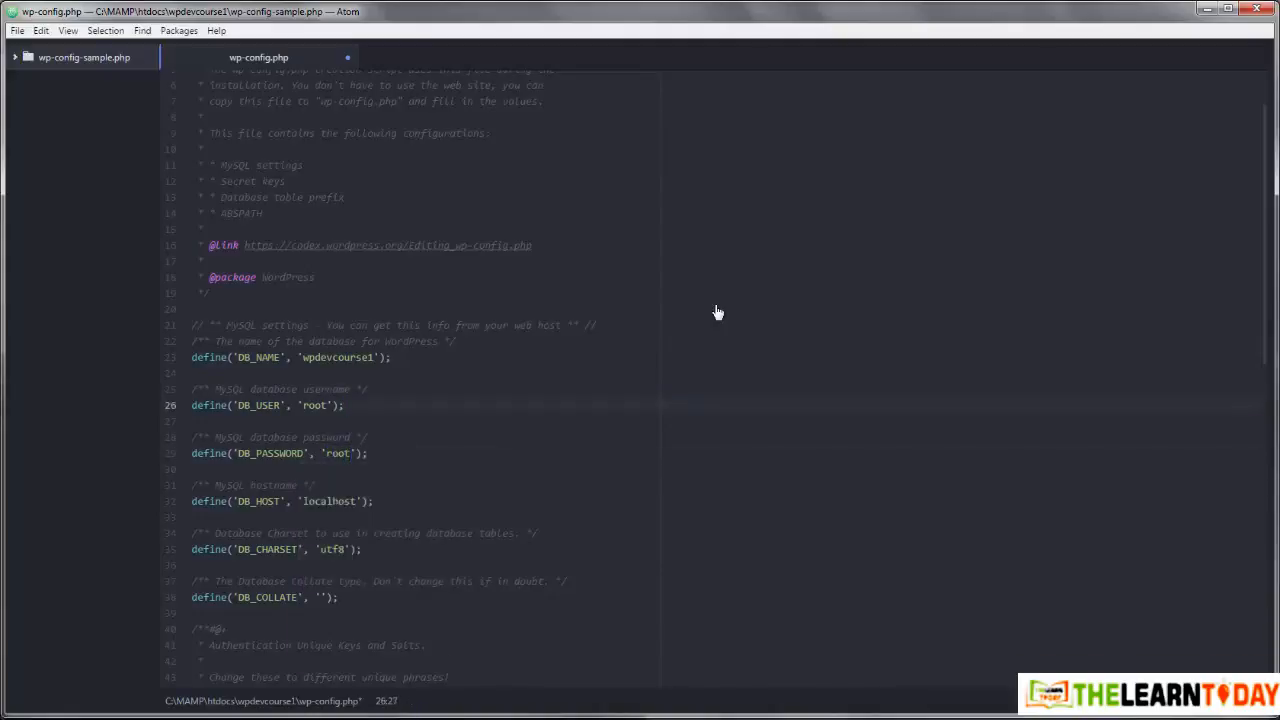
{"action": "key", "text": "ctrl+s"}
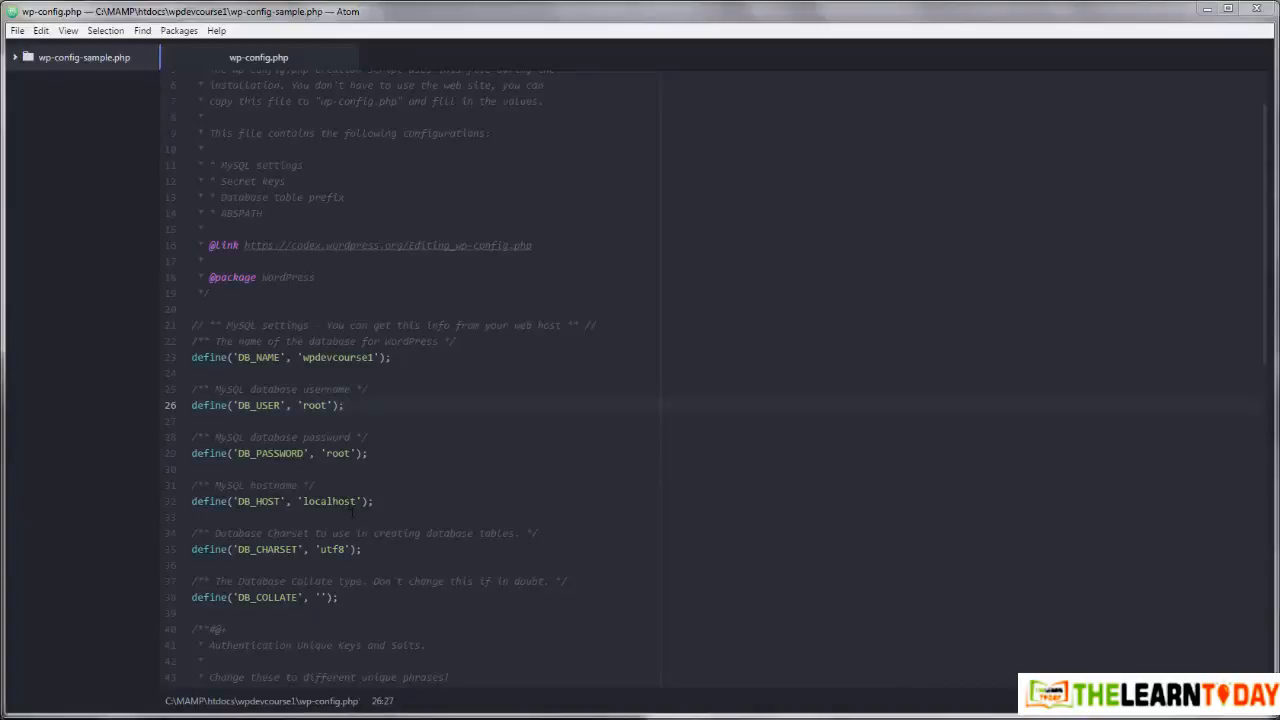
Step: Append :3306 to the localhost DB_HOST value in wp-config.php and save the file
{"action": "mouse_move", "coordinate": [207, 716]}
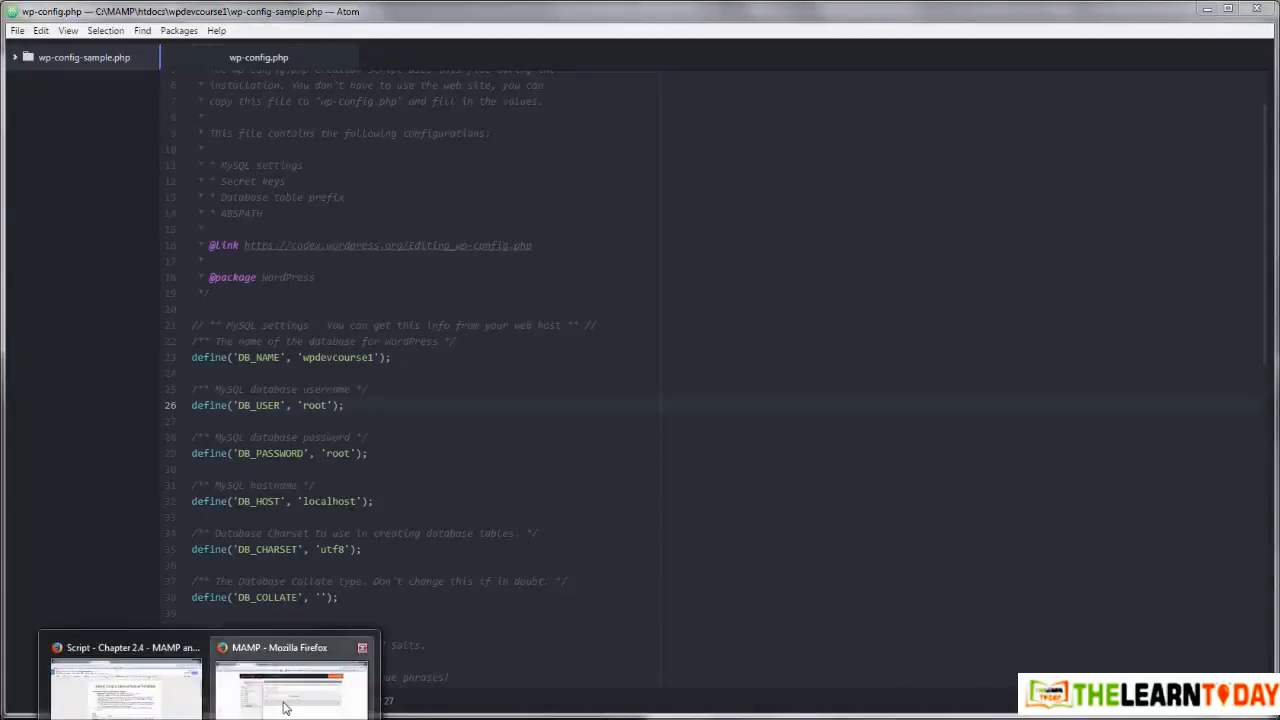
{"action": "left_click", "coordinate": [287, 706]}
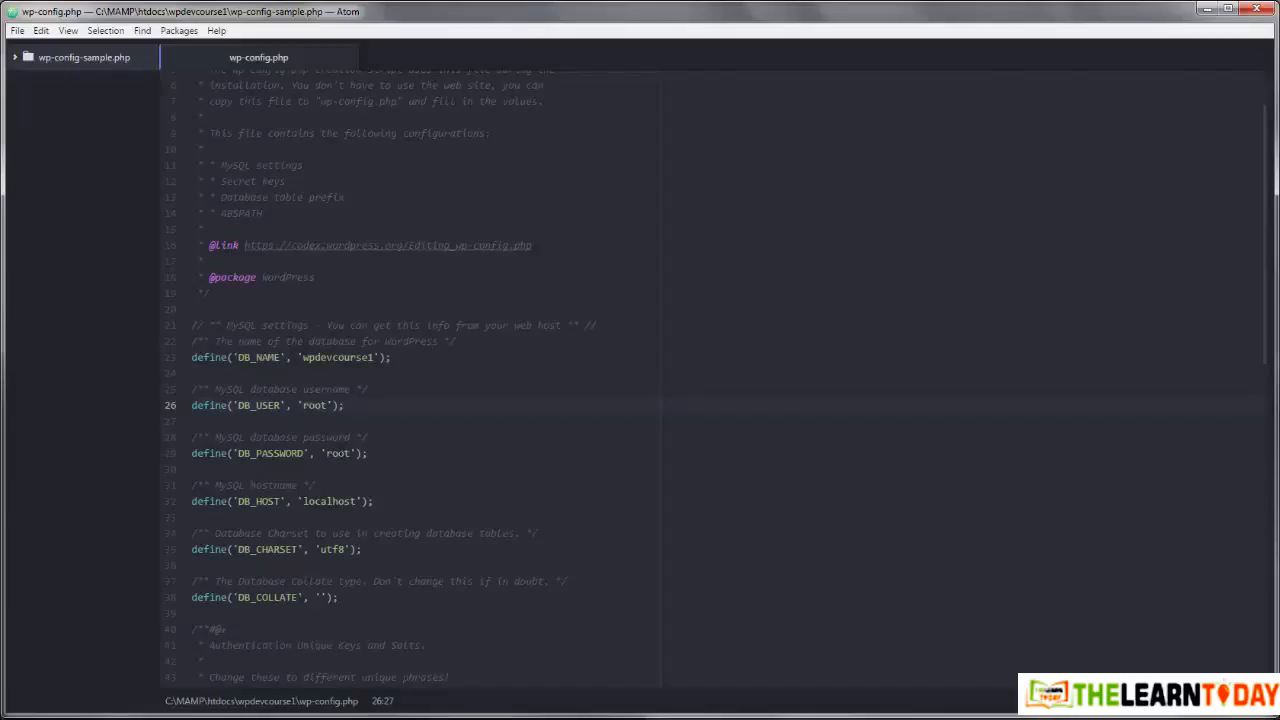
{"action": "left_click", "coordinate": [355, 501]}
{"action": "type", "text": ":3306"}
{"action": "key", "text": "Up"}
{"action": "key", "text": "ctrl+s"}
{"action": "left_click", "coordinate": [18, 33]}
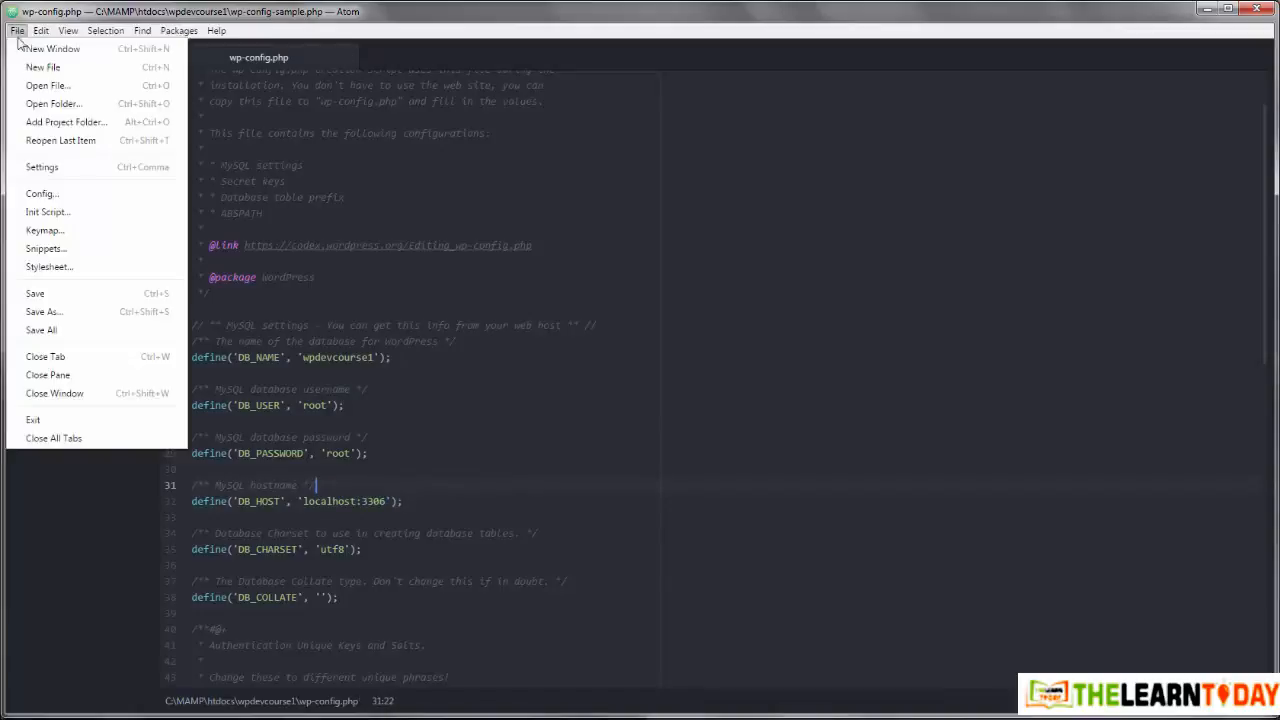
{"action": "left_click", "coordinate": [35, 294]}
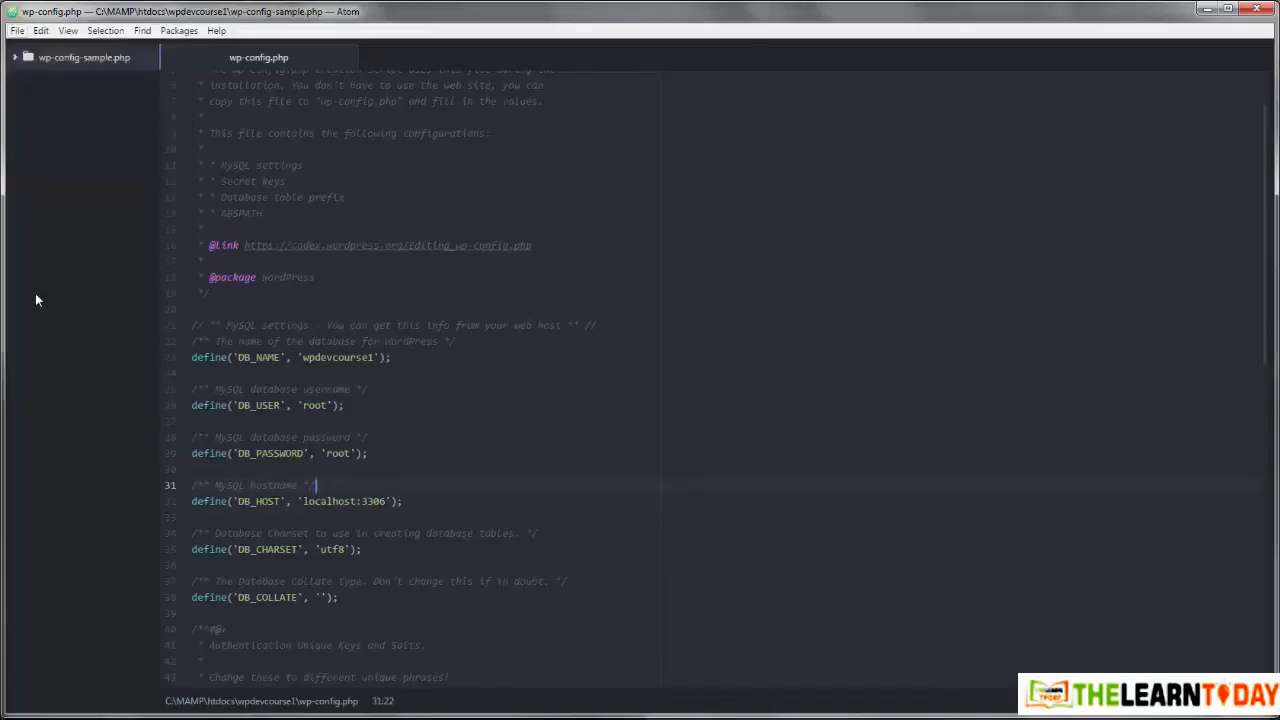
{"action": "left_click", "coordinate": [726, 309]}
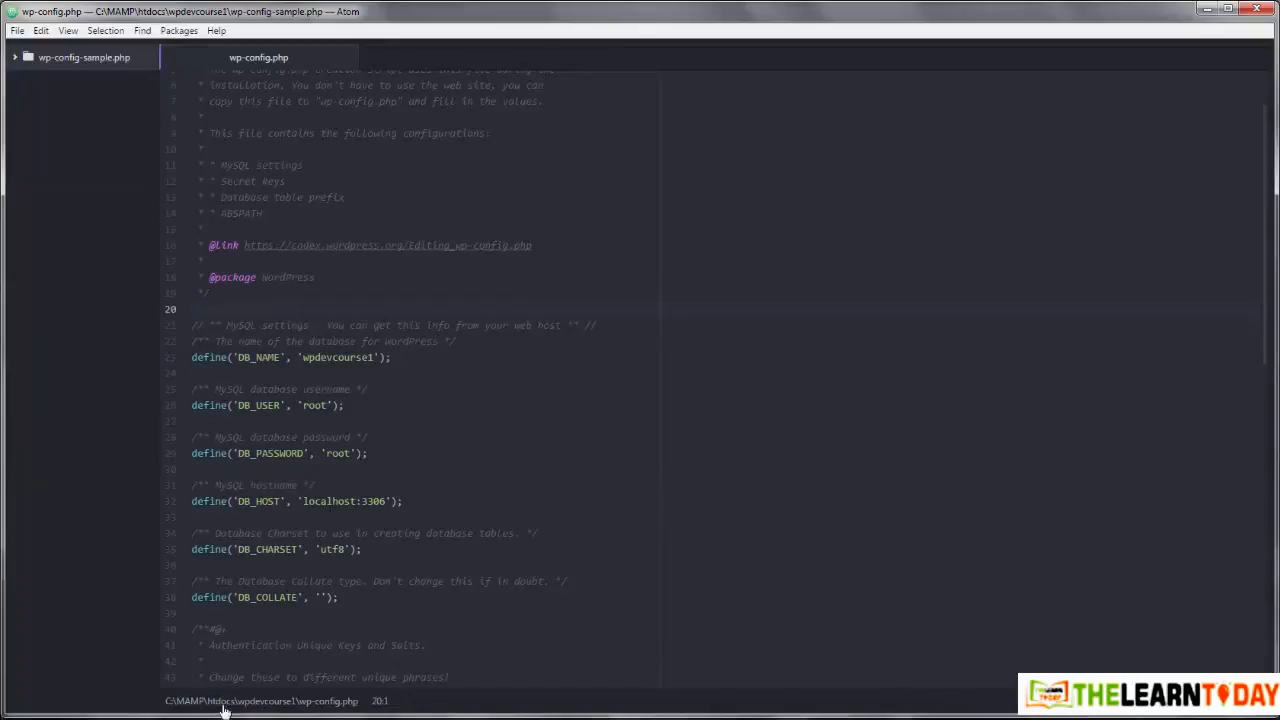
Step: Open a new Firefox tab and start entering localhost to reach the WordPress installer
{"action": "mouse_move", "coordinate": [220, 714]}
{"action": "left_click", "coordinate": [310, 680]}
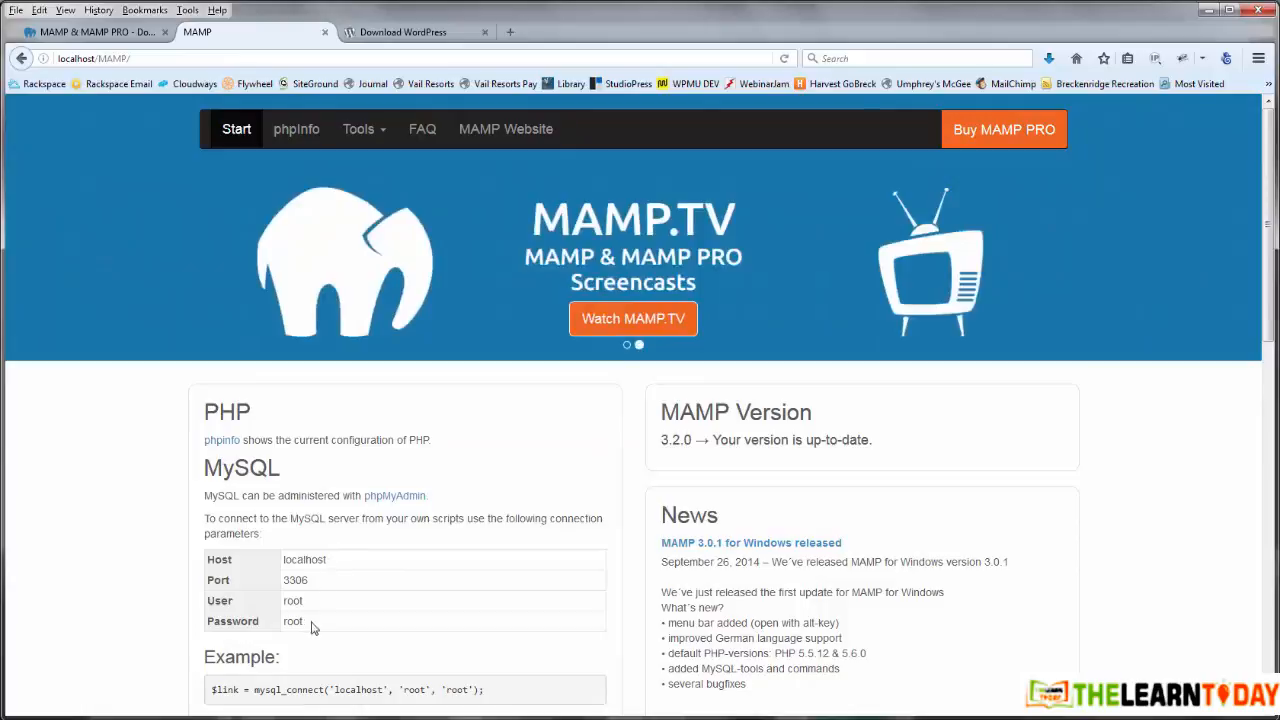
{"action": "key", "text": "alt+Tab"}
{"action": "left_click", "coordinate": [727, 310]}
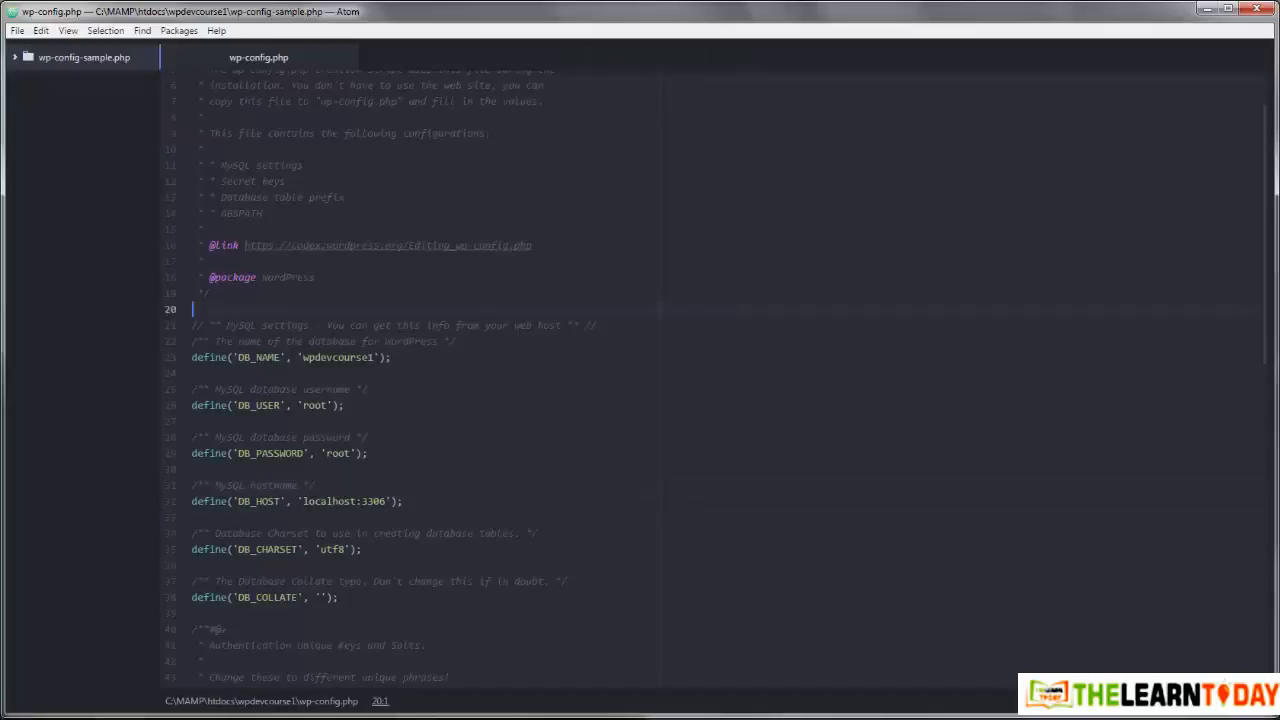
{"action": "left_click", "coordinate": [292, 712]}
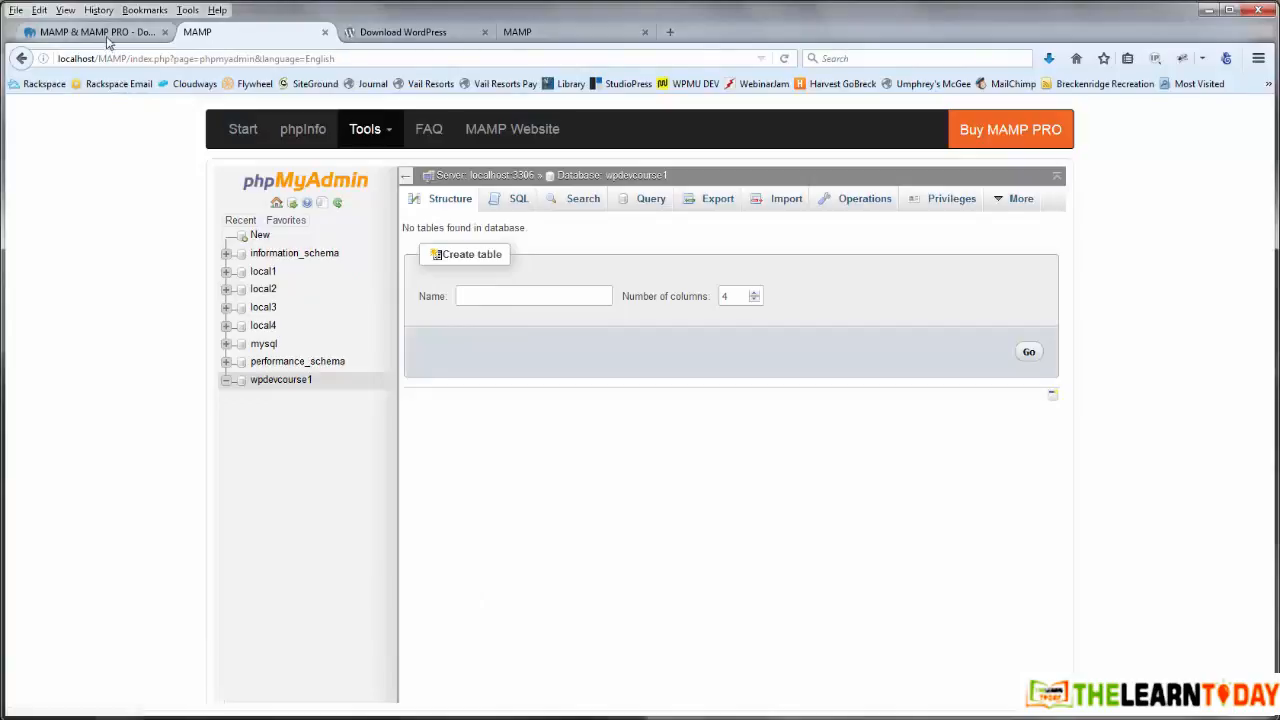
{"action": "left_click", "coordinate": [668, 32]}
{"action": "type", "text": "localhost/wpdevcourse1/wp-admin/install.php"}
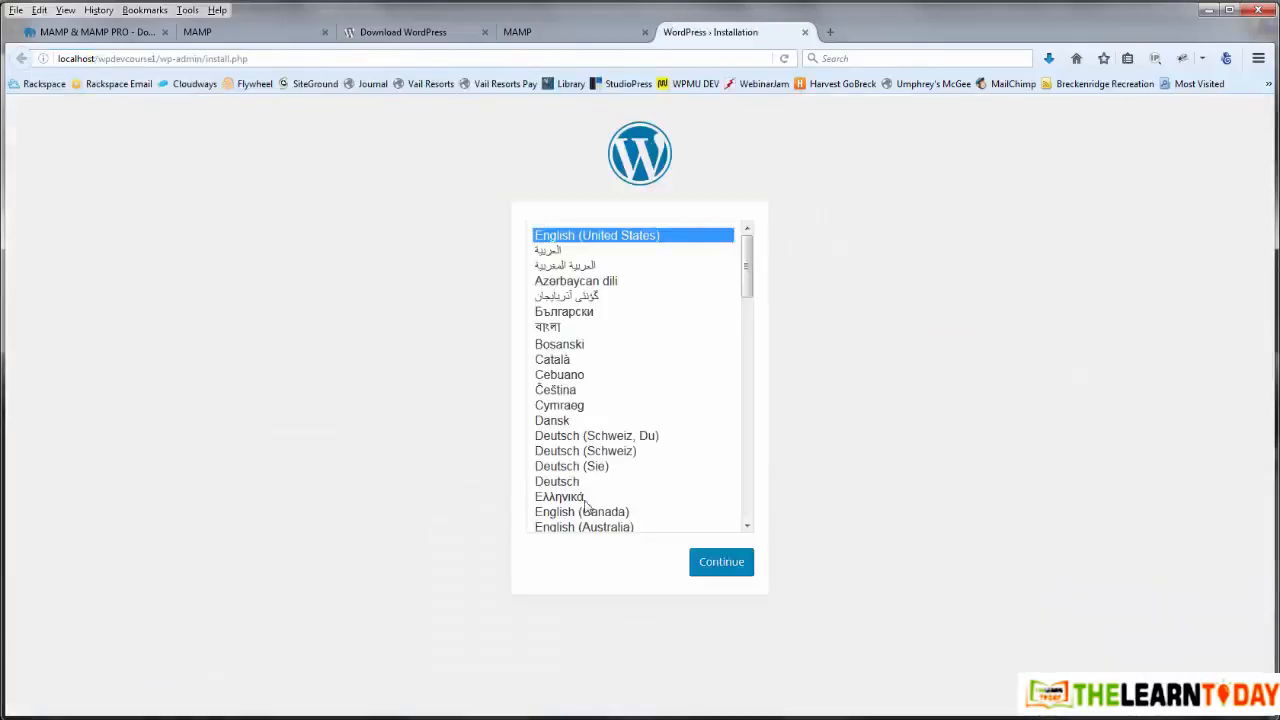
Step: Continue in English and enter site title 'WP Dev Course 1' and the admin username
{"action": "left_click", "coordinate": [716, 566]}
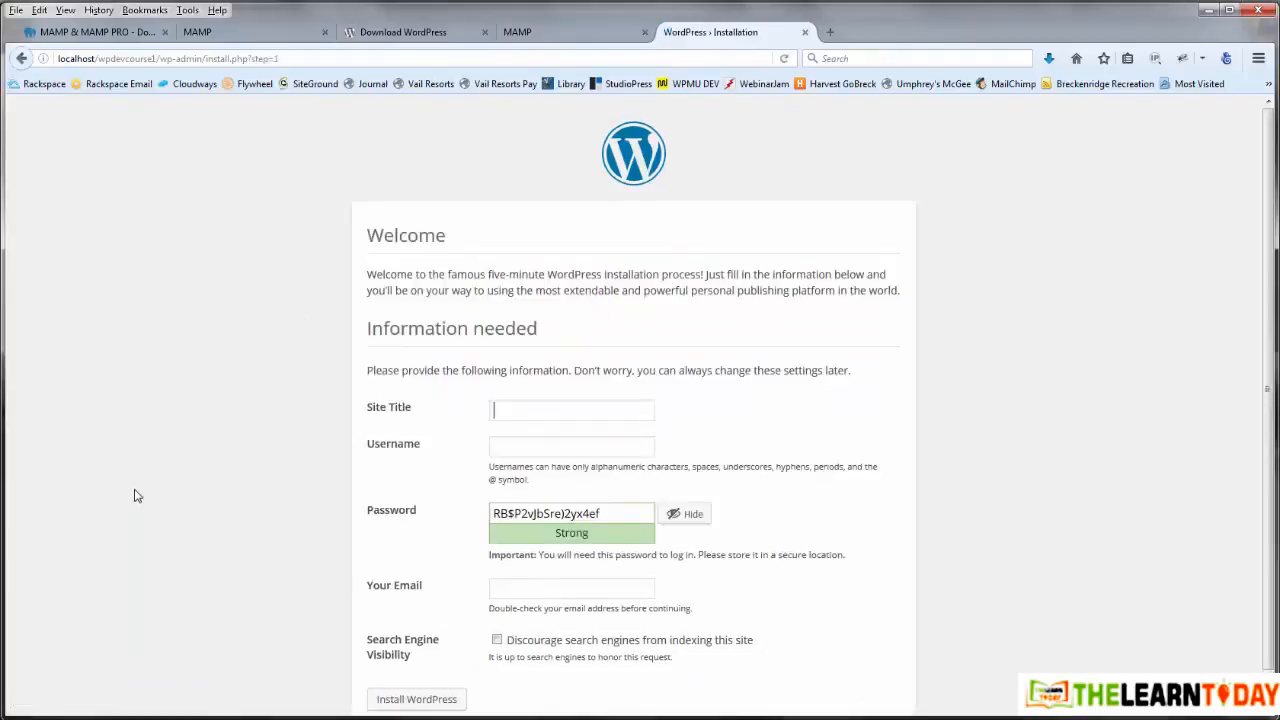
{"action": "type", "text": "WP Dev Cou"}
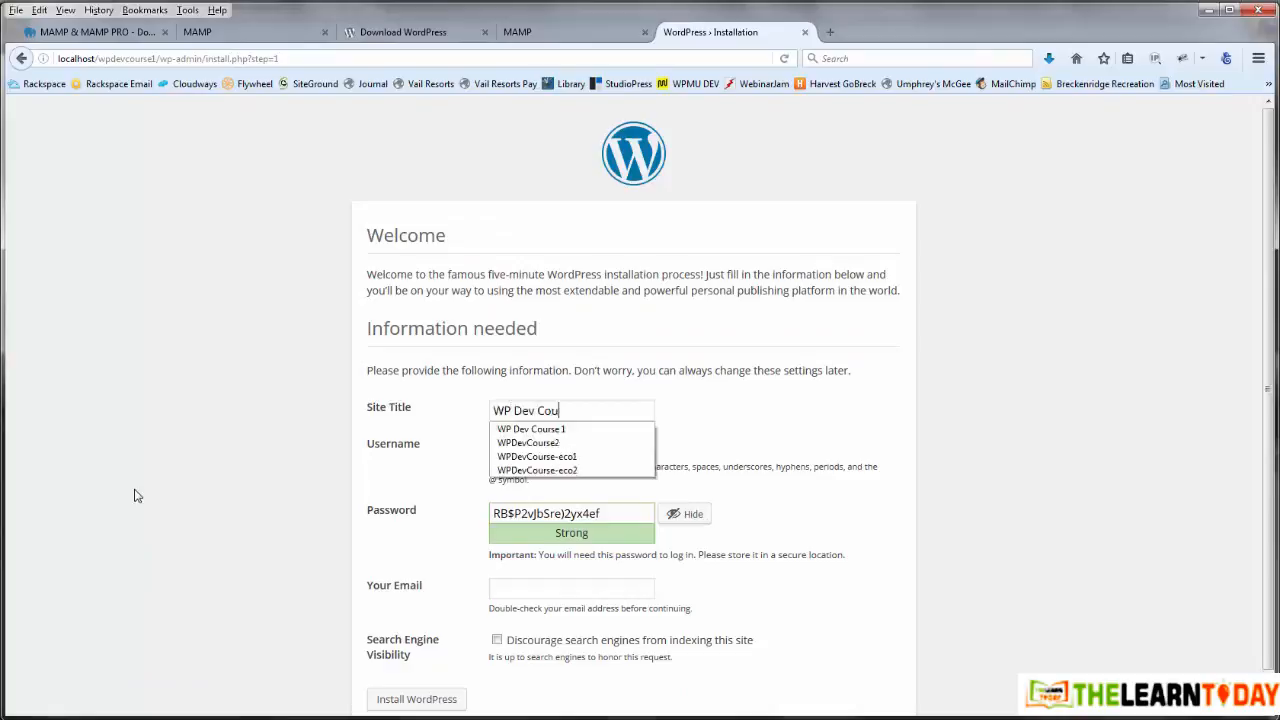
{"action": "type", "text": "rse1"}
{"action": "key", "text": "BackSpace"}
{"action": "type", "text": "1"}
{"action": "key", "text": "Tab"}
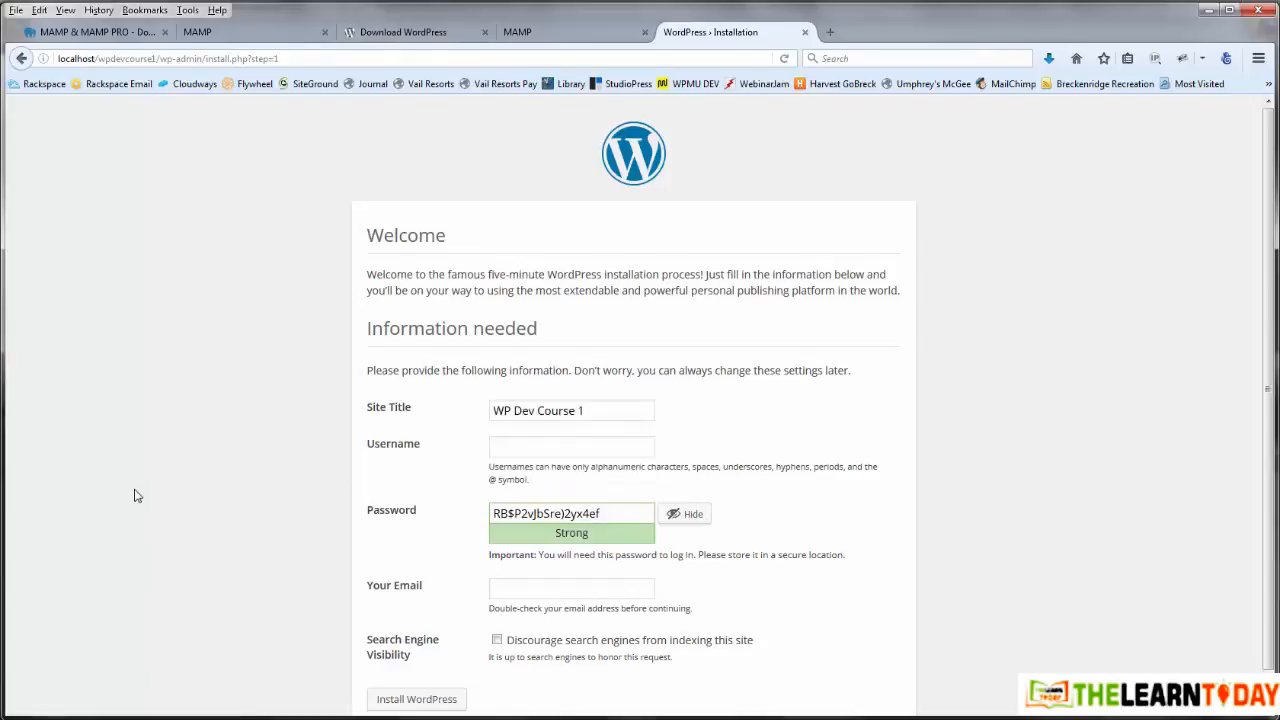
{"action": "type", "text": "greggdavis"}
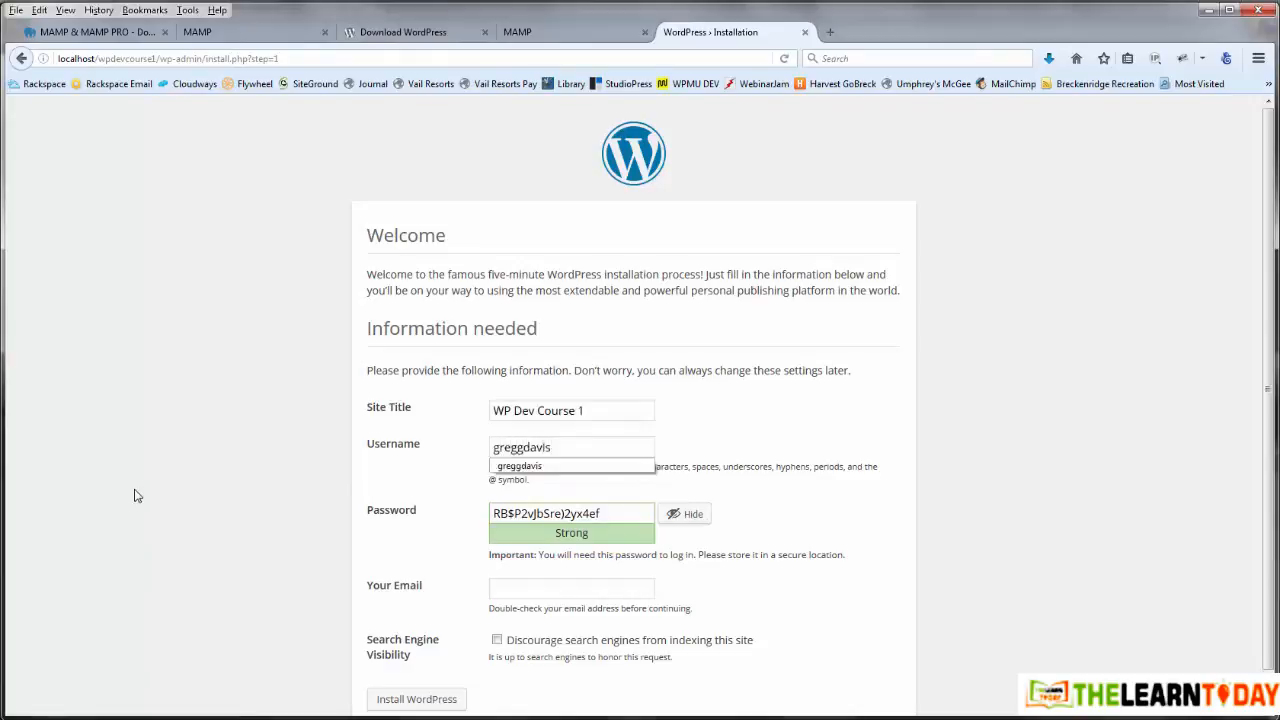
Step: Copy the generated password, fill in the admin e-mail, and submit the installation
{"action": "left_click_drag", "start_coordinate": [617, 512], "coordinate": [486, 514]}
{"action": "key", "text": "ctrl+c"}
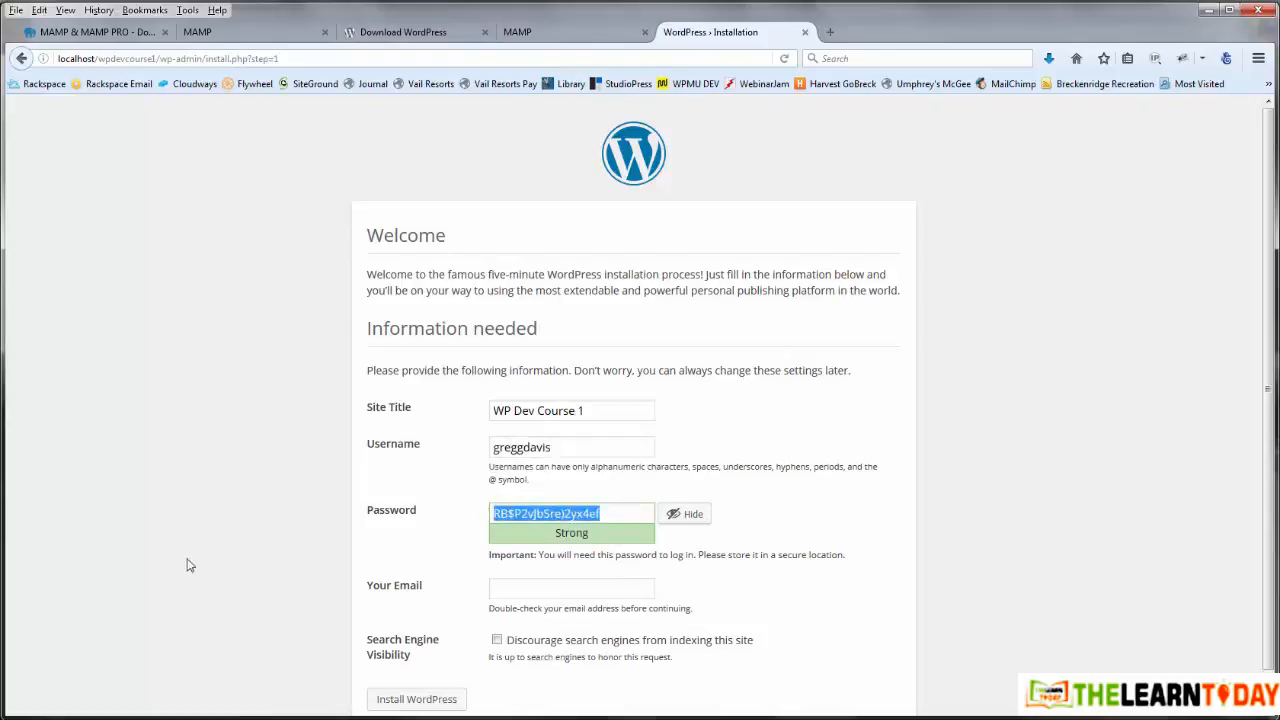
{"action": "left_click", "coordinate": [516, 589]}
{"action": "type", "text": "gregg"}
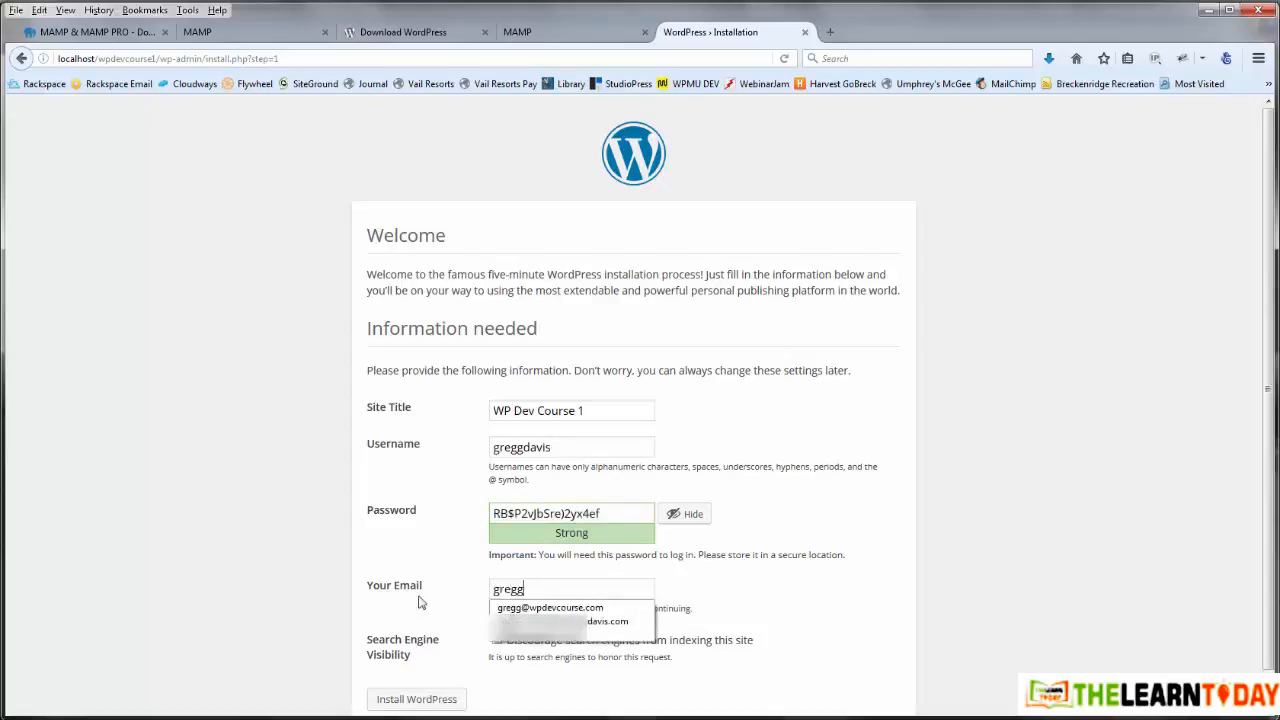
{"action": "left_click", "coordinate": [524, 606]}
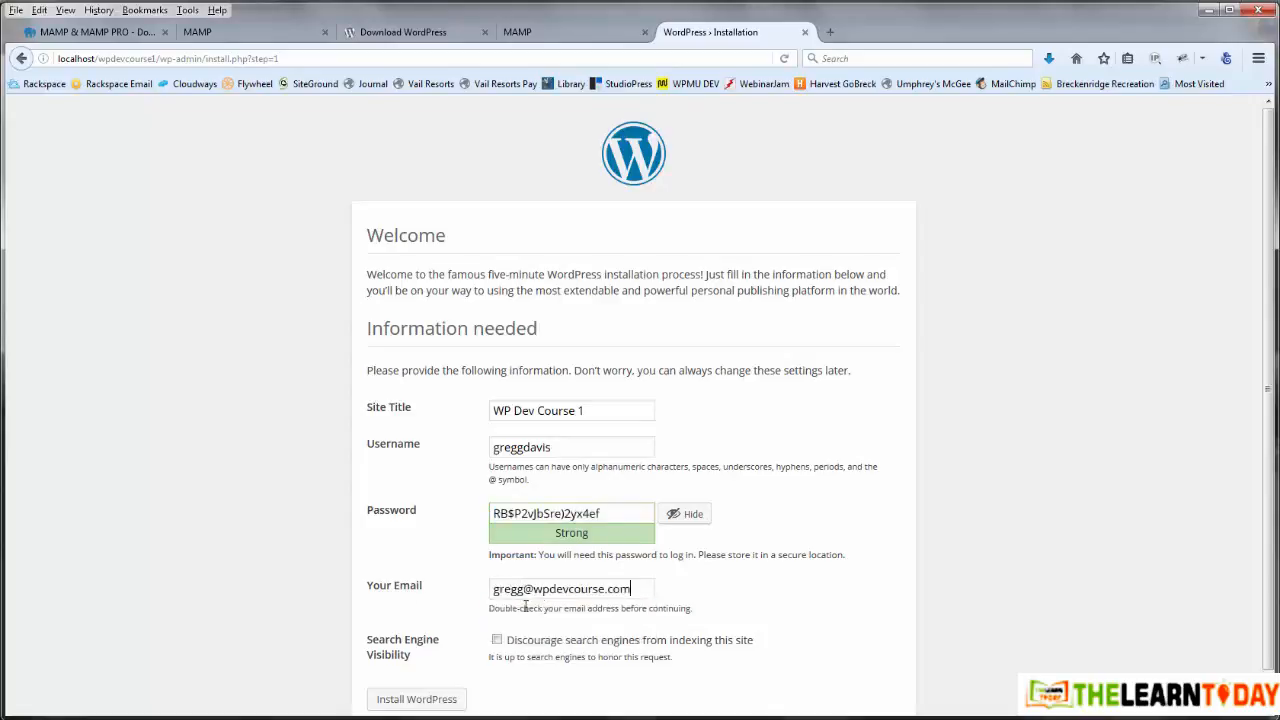
{"action": "left_click", "coordinate": [436, 699]}
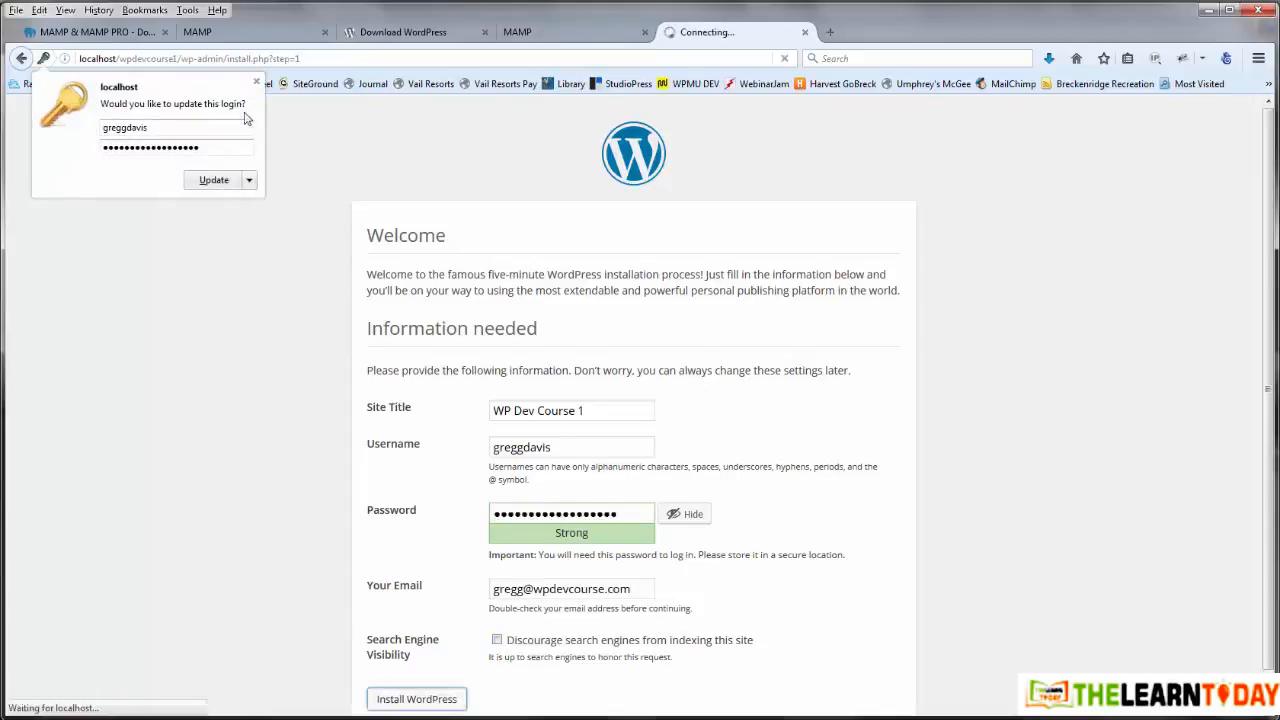
Step: Dismiss the save-login prompt and paste the copied admin password into a new Notepad note
{"action": "left_click", "coordinate": [256, 81]}
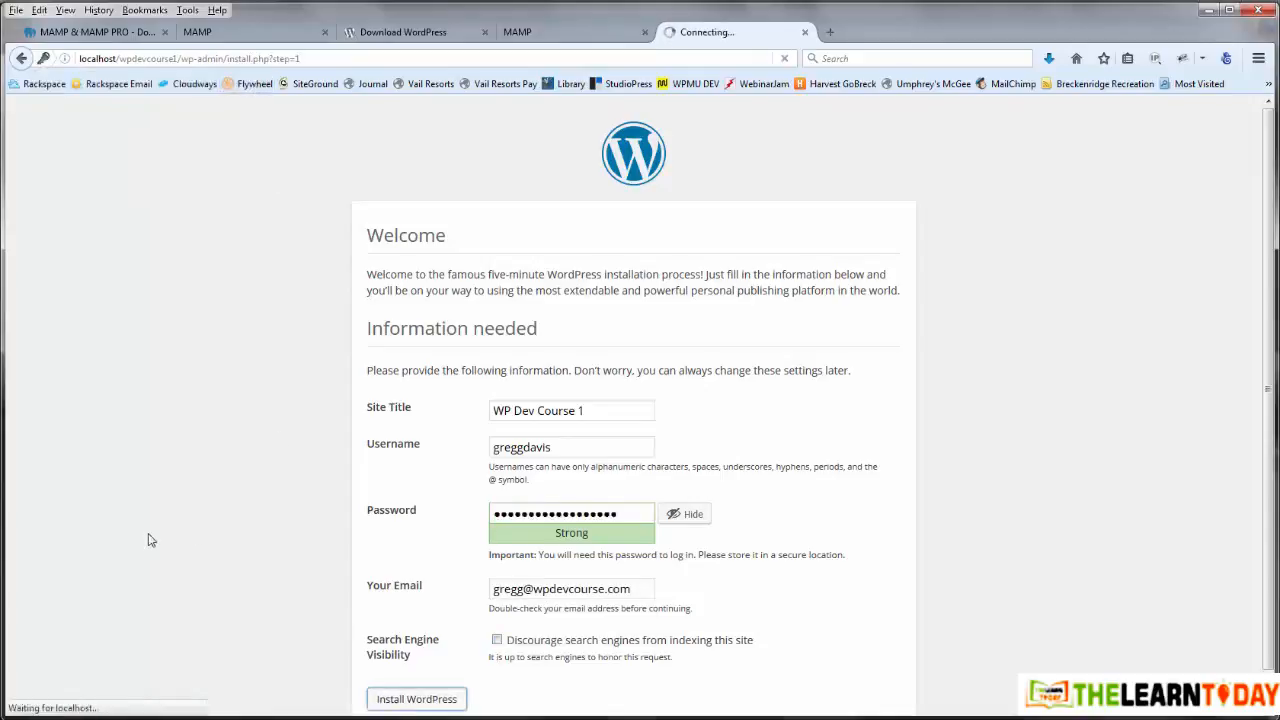
{"action": "key", "text": "super"}
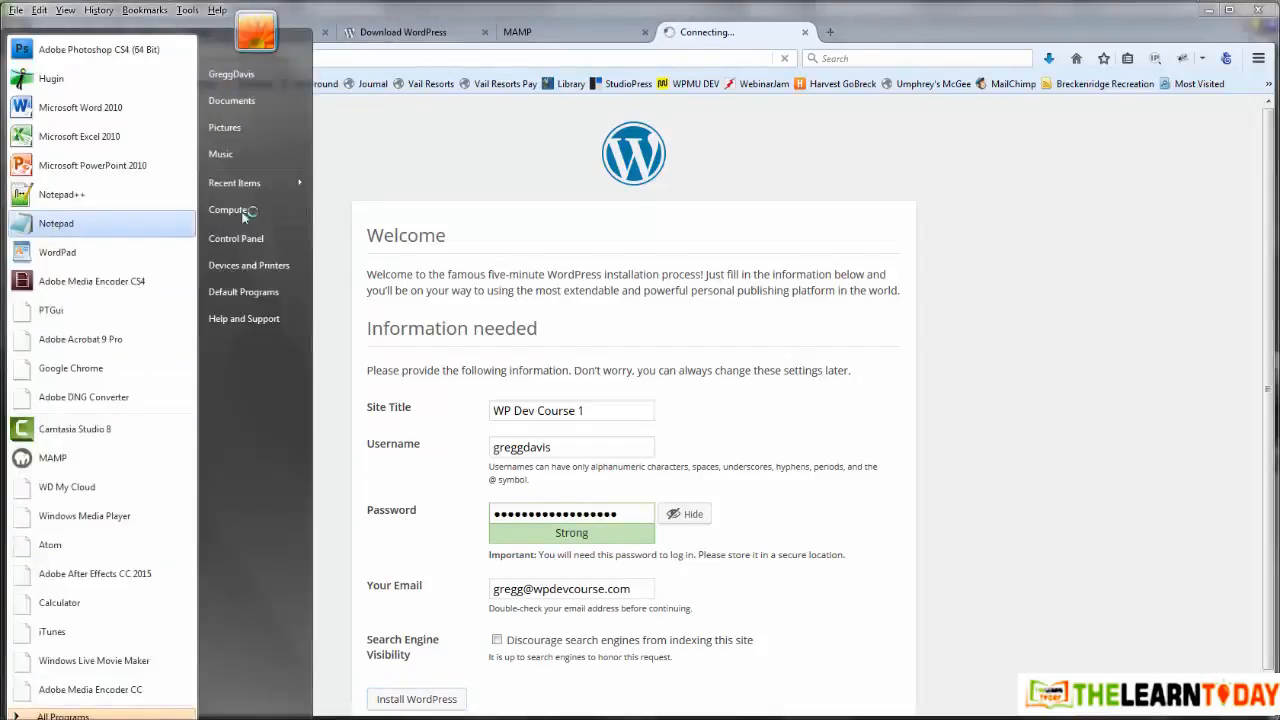
{"action": "left_click", "coordinate": [370, 173]}
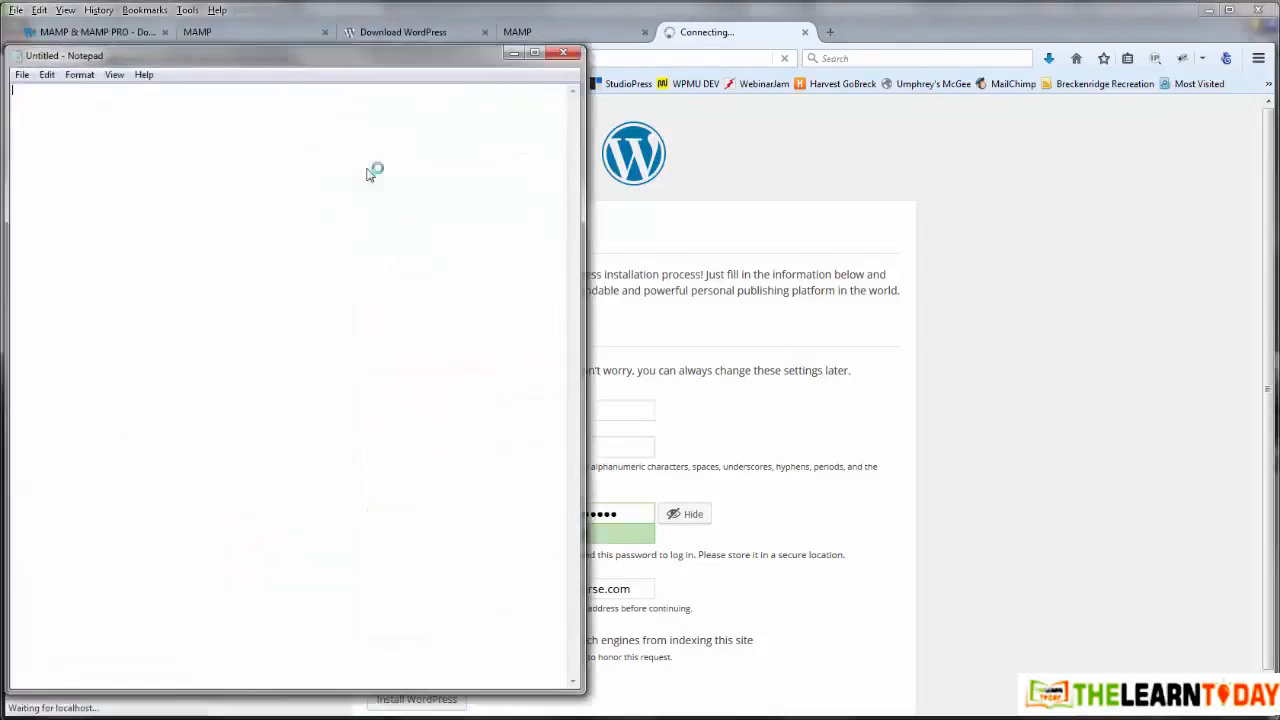
{"action": "key", "text": "ctrl+v"}
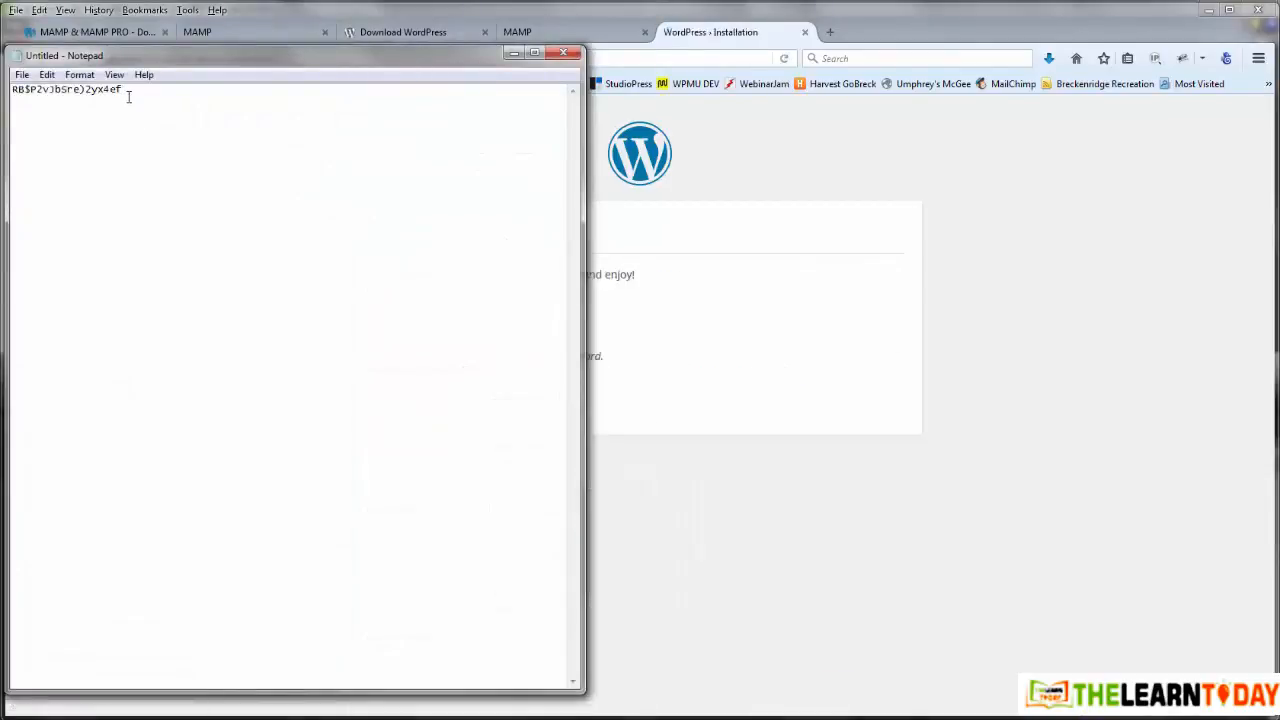
{"action": "left_click", "coordinate": [1063, 178]}
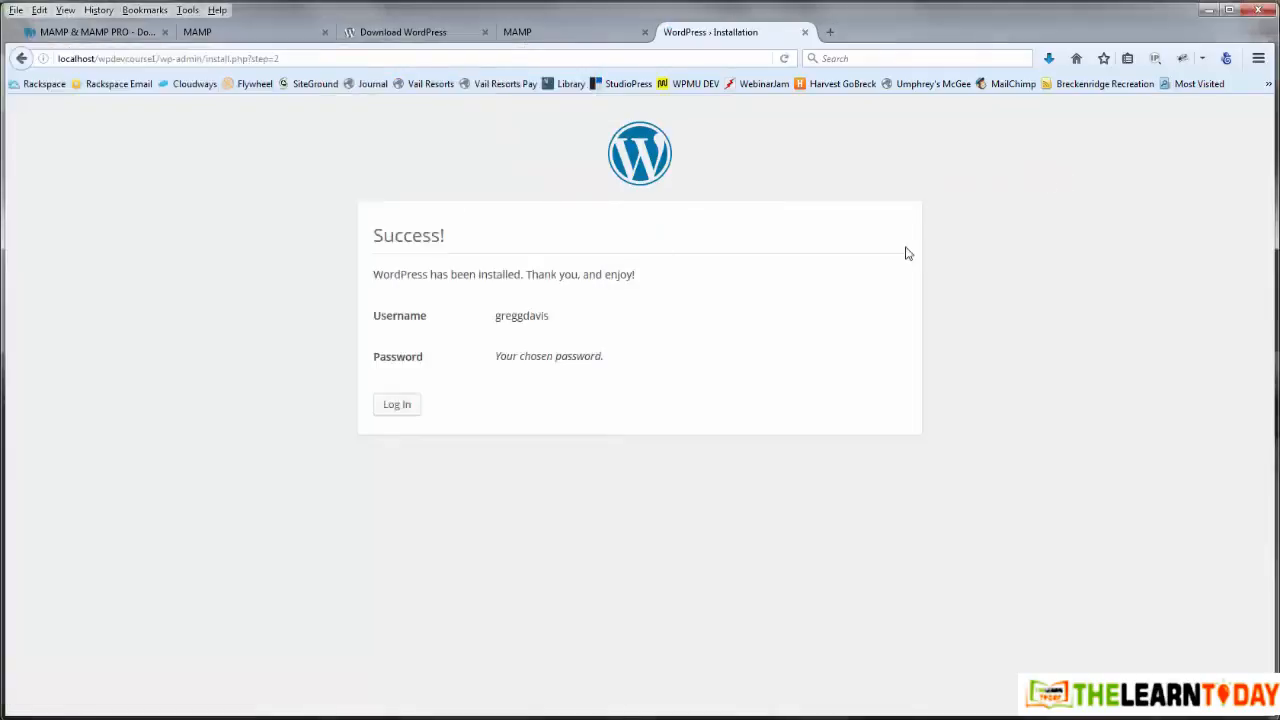
Step: Log in to WordPress with the admin username and pasted password, dismissing Firefox's save-login prompt
{"action": "left_click", "coordinate": [395, 410]}
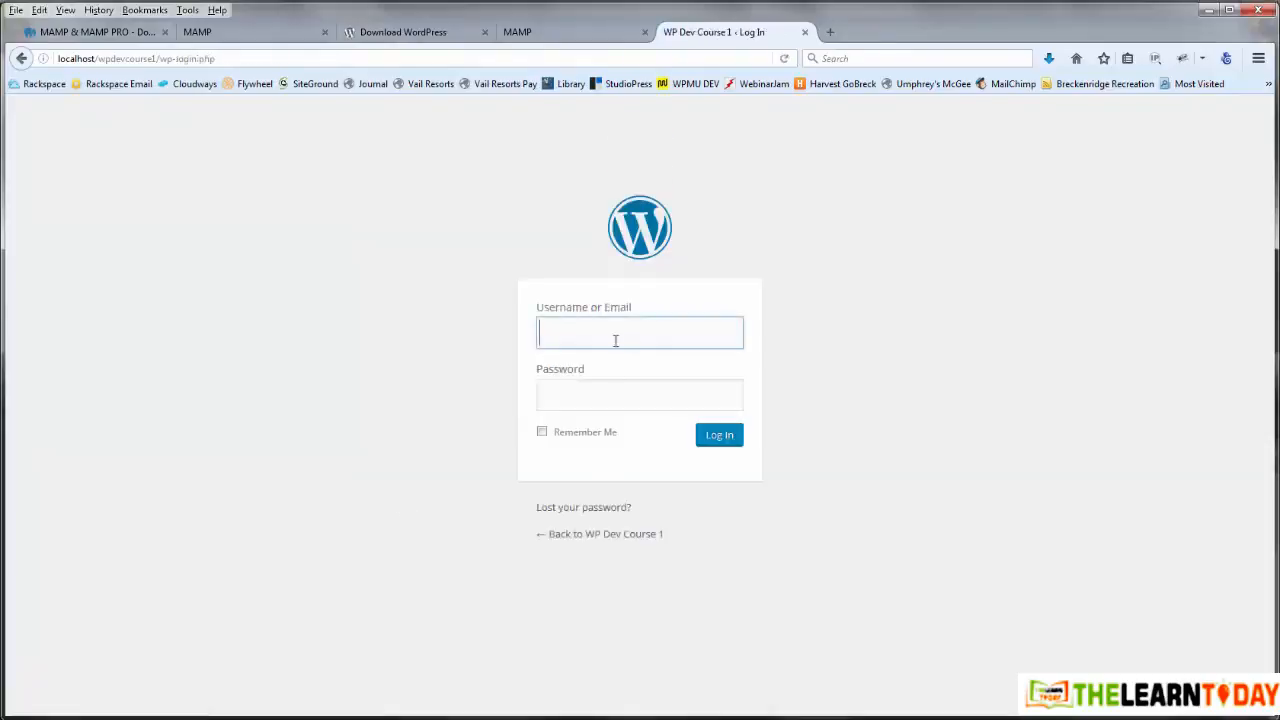
{"action": "type", "text": "greggdavis"}
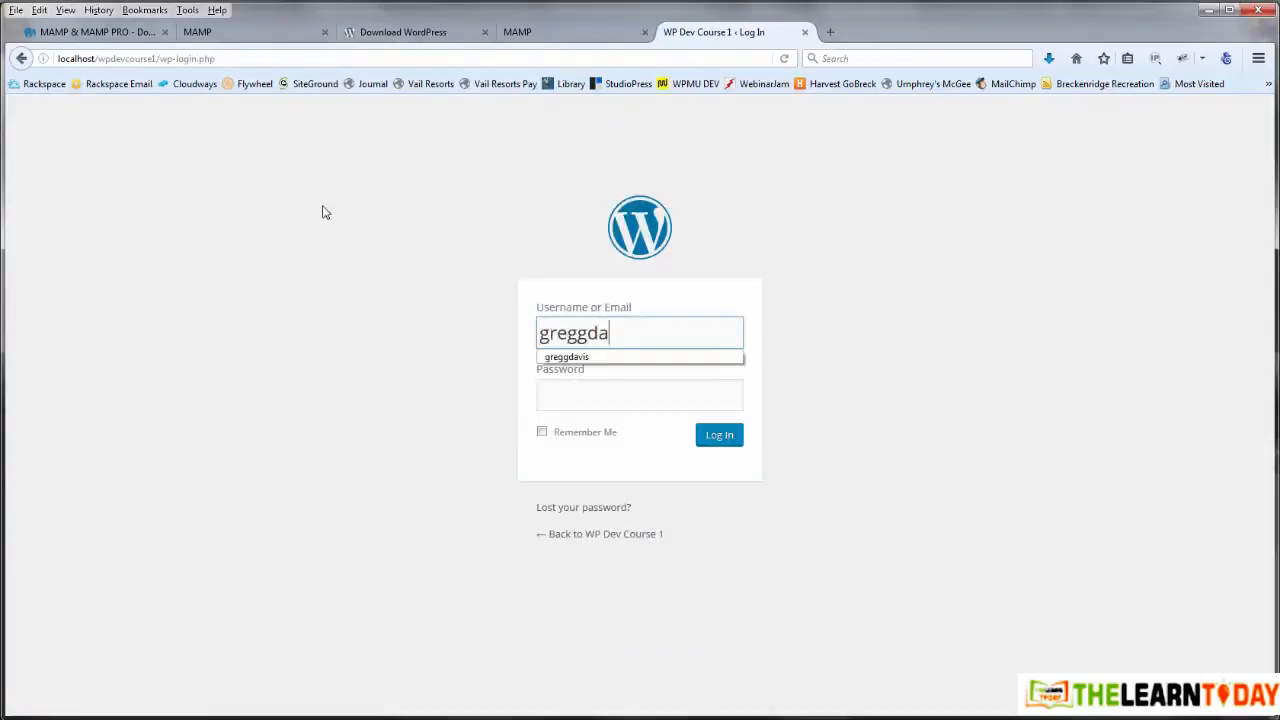
{"action": "key", "text": "Tab"}
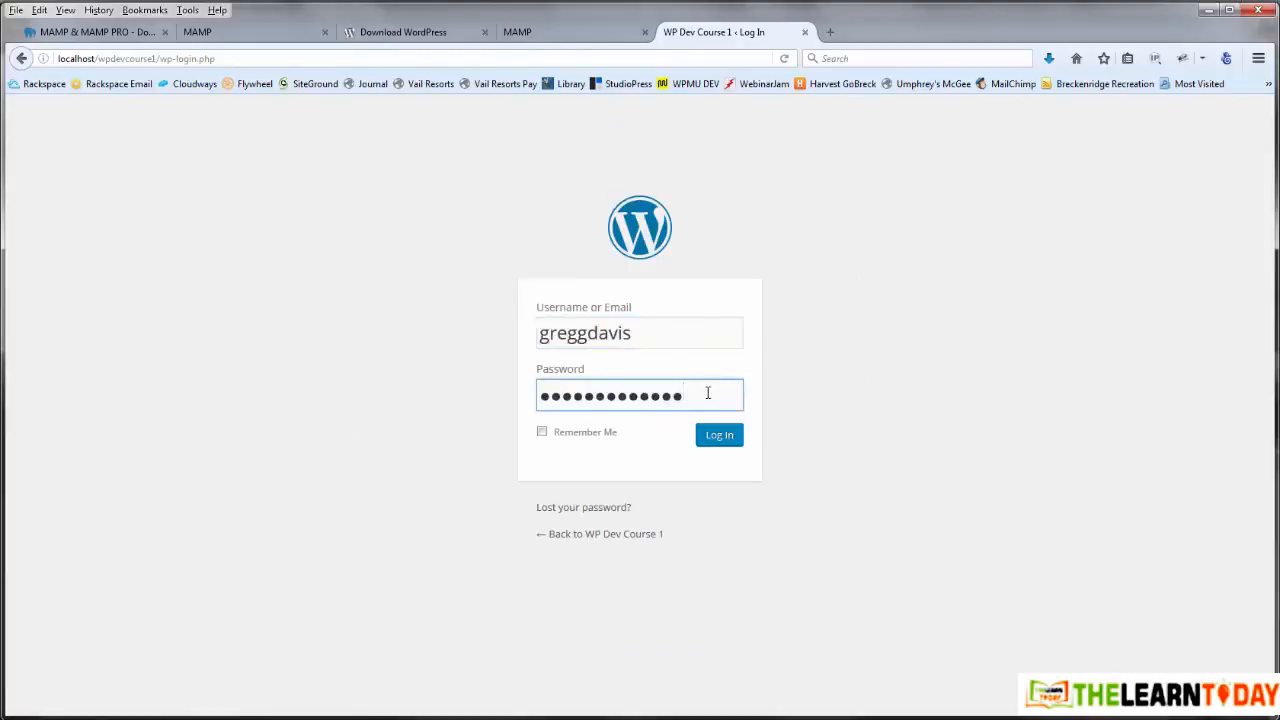
{"action": "key", "text": "ctrl+a"}
{"action": "key", "text": "ctrl+v"}
{"action": "left_click", "coordinate": [716, 436]}
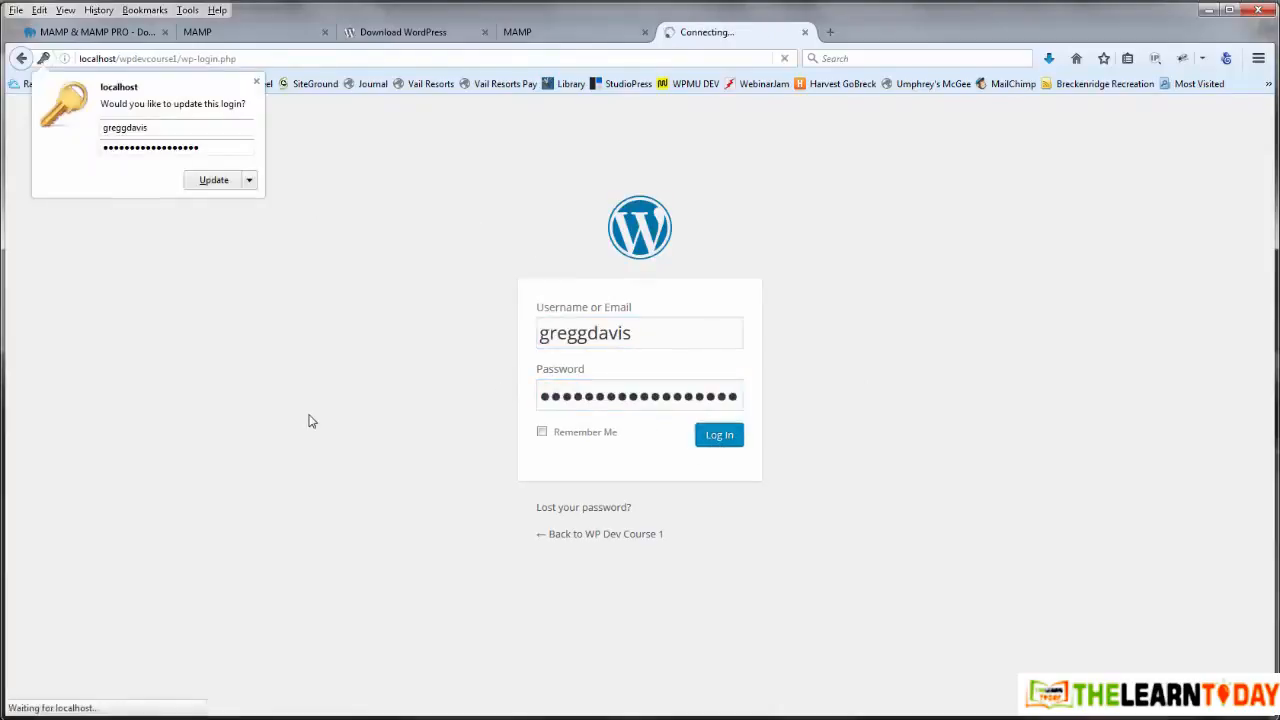
{"action": "left_click", "coordinate": [256, 82]}
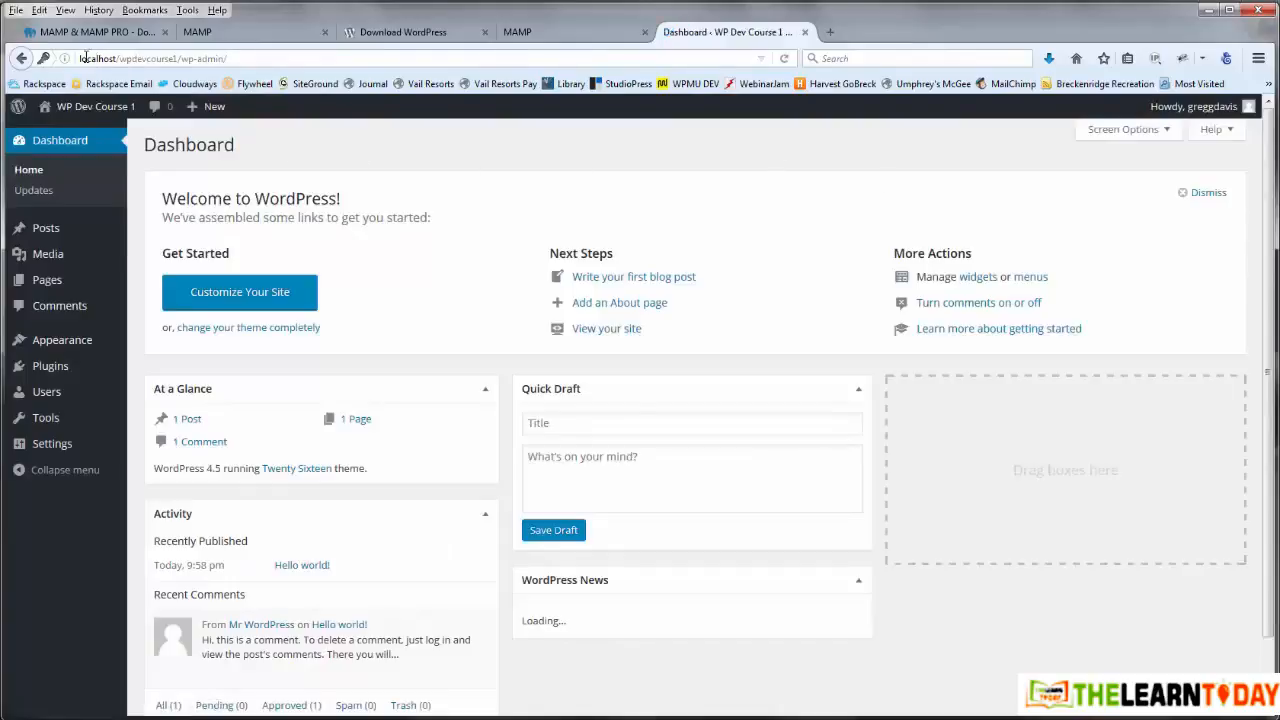
Step: Open Visit Site in a new tab and view the front page's Hello world! post
{"action": "left_click", "coordinate": [273, 57]}
{"action": "left_click", "coordinate": [273, 57]}
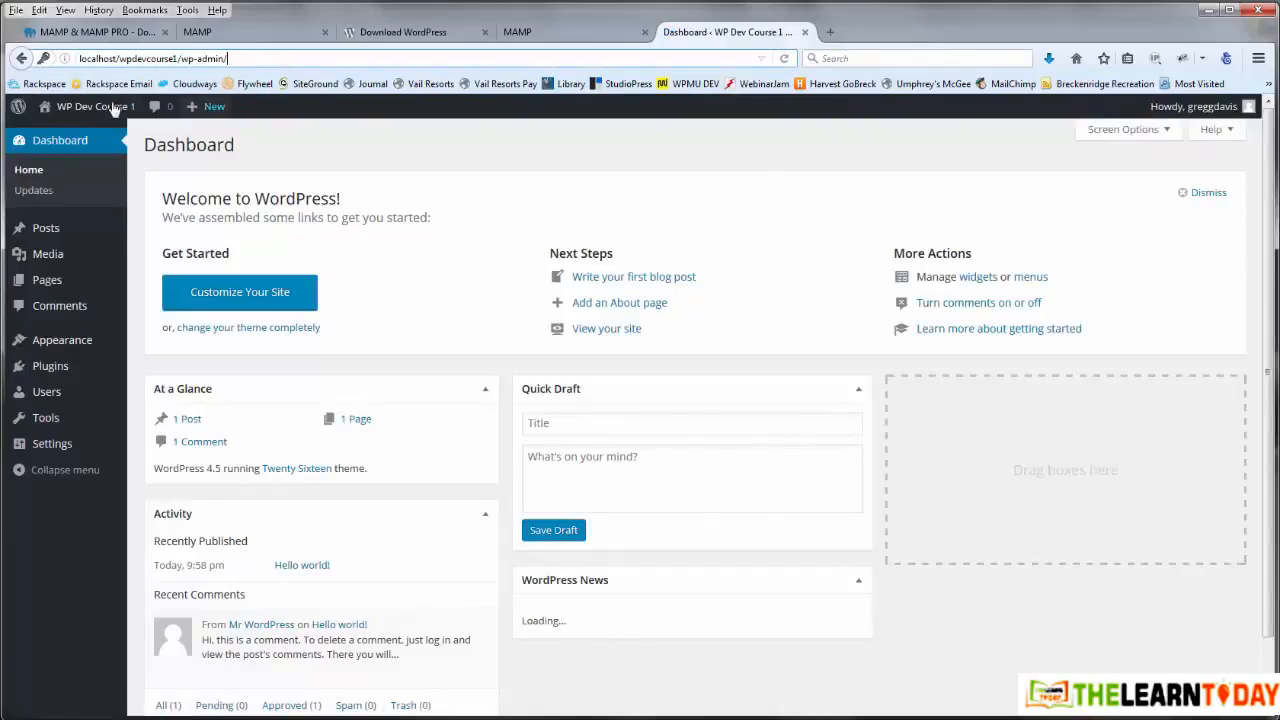
{"action": "mouse_move", "coordinate": [96, 110]}
{"action": "right_click", "coordinate": [74, 137]}
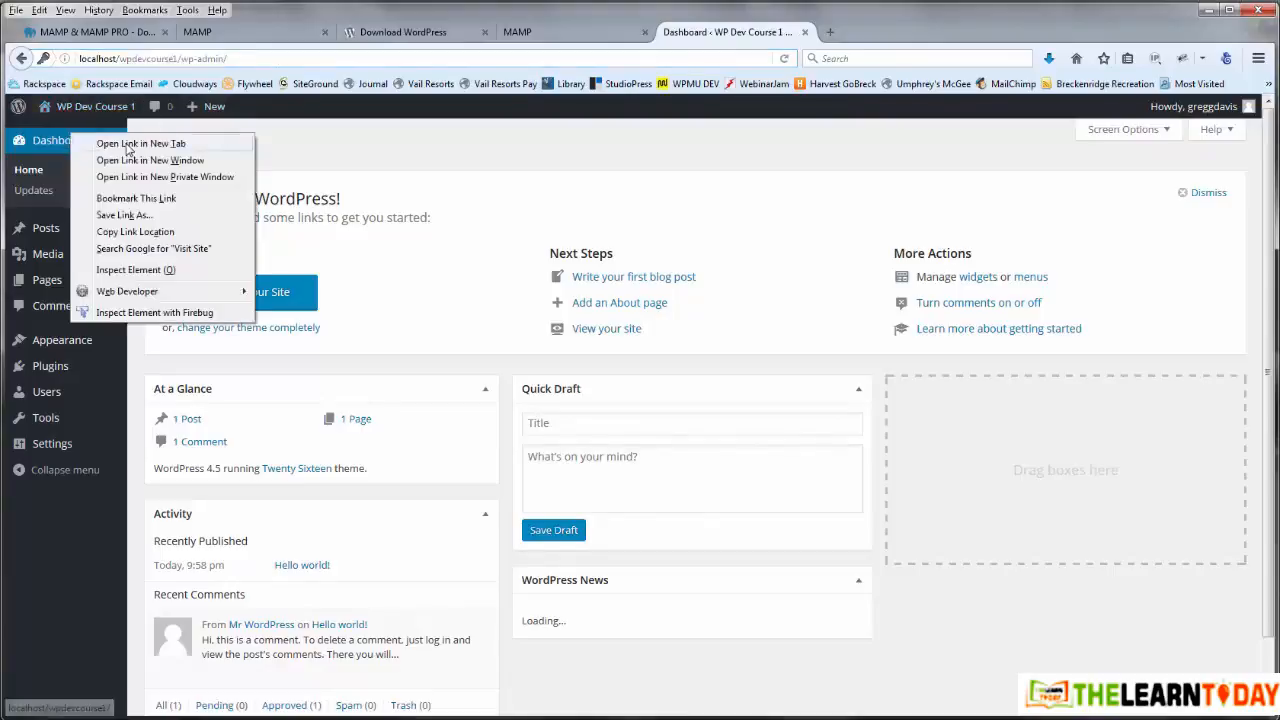
{"action": "left_click", "coordinate": [129, 146]}
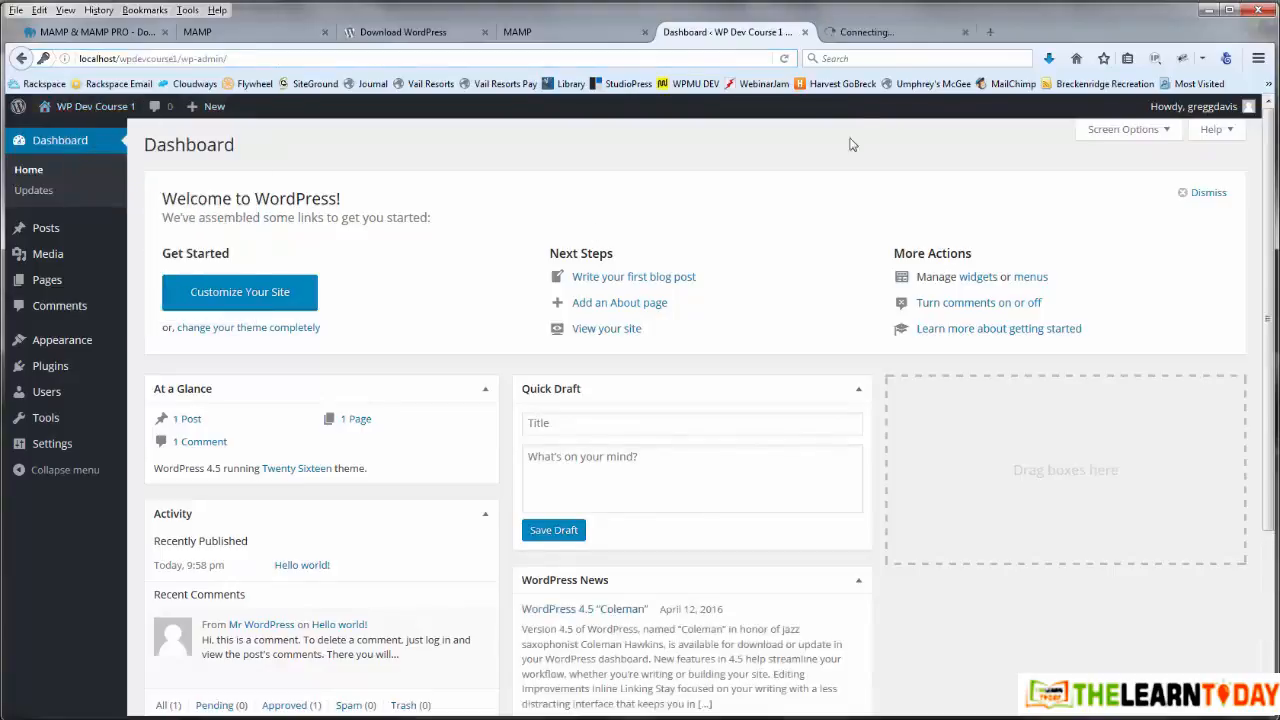
{"action": "left_click", "coordinate": [876, 37]}
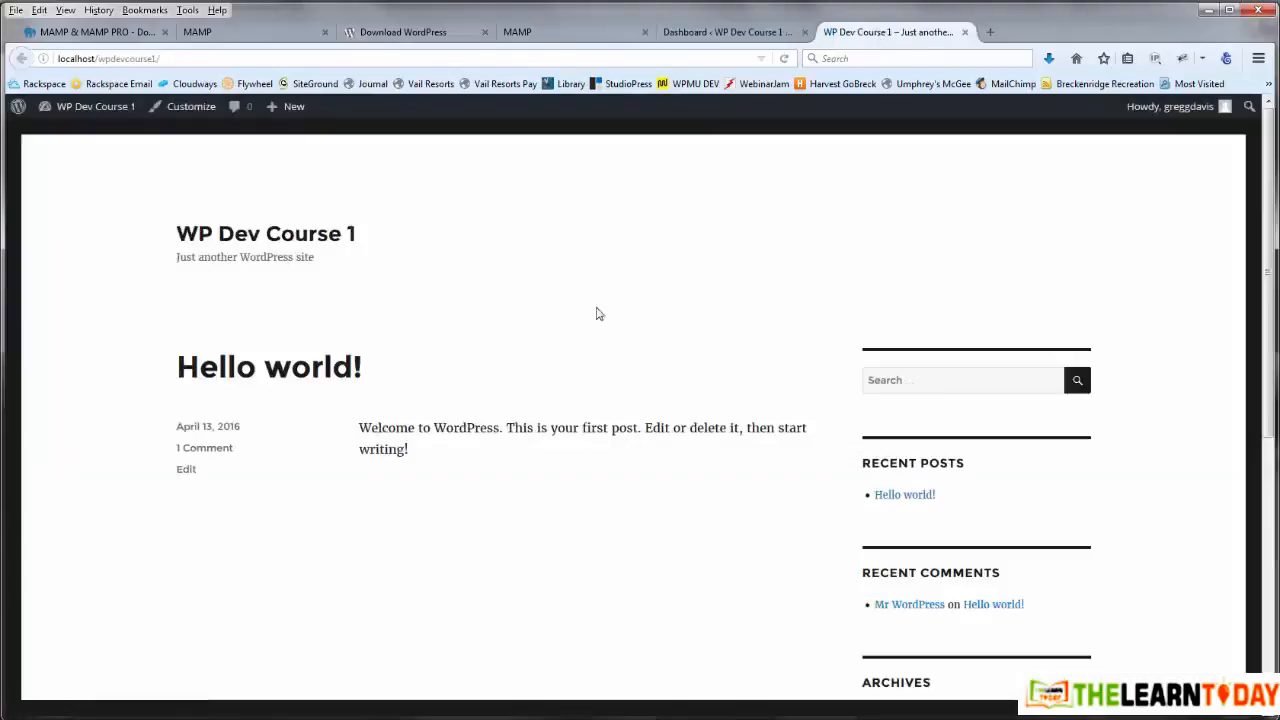
{"action": "scroll", "coordinate": [543, 295], "scroll_direction": "down", "scroll_amount": 10}
{"action": "scroll", "coordinate": [543, 294], "scroll_direction": "up", "scroll_amount": 10}
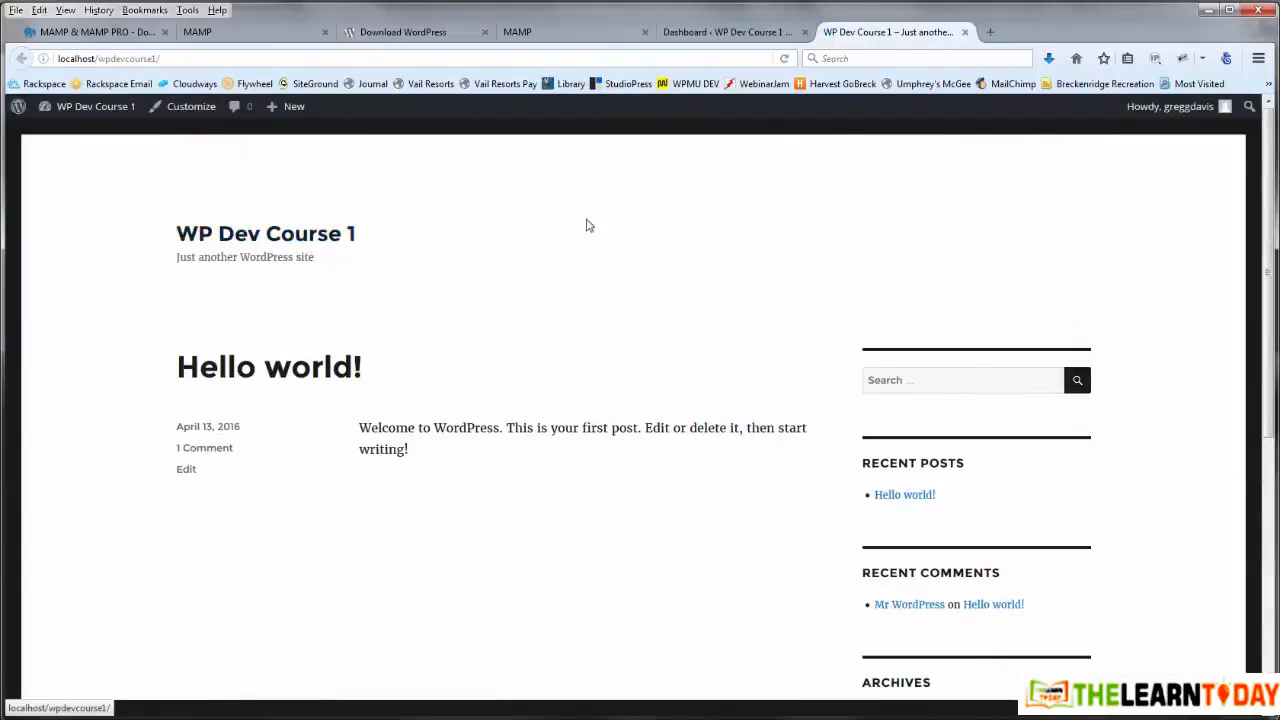